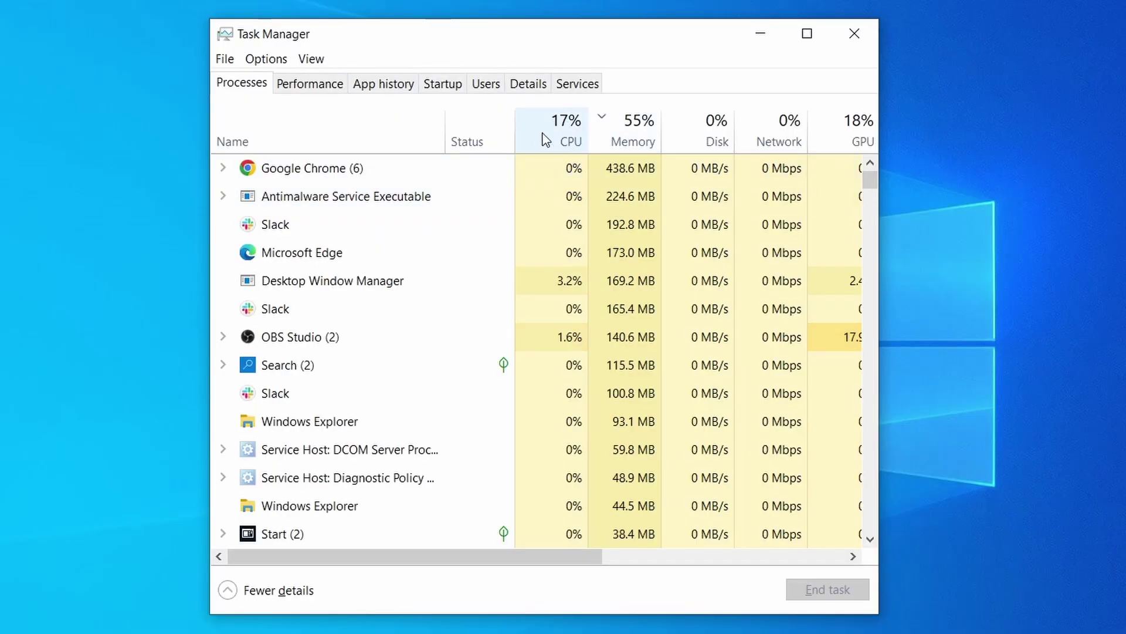
Step: Preview the cleanup: sort processes, search the registry for 'sketchy', edit hosts, clear browser data
click(540, 139)
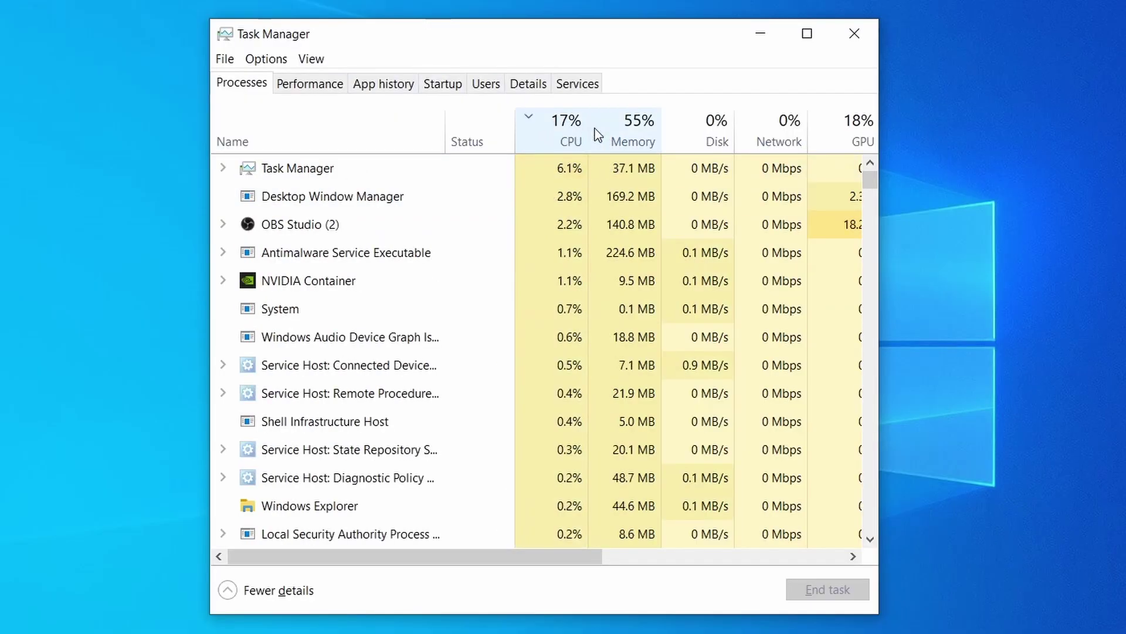
click(638, 129)
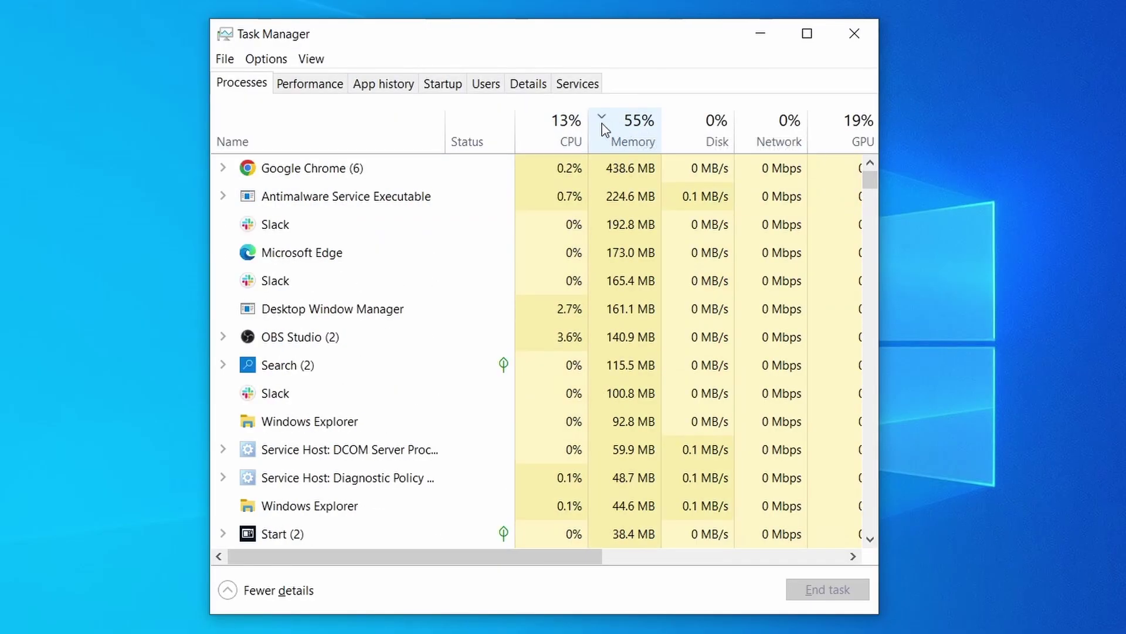
text(chy)
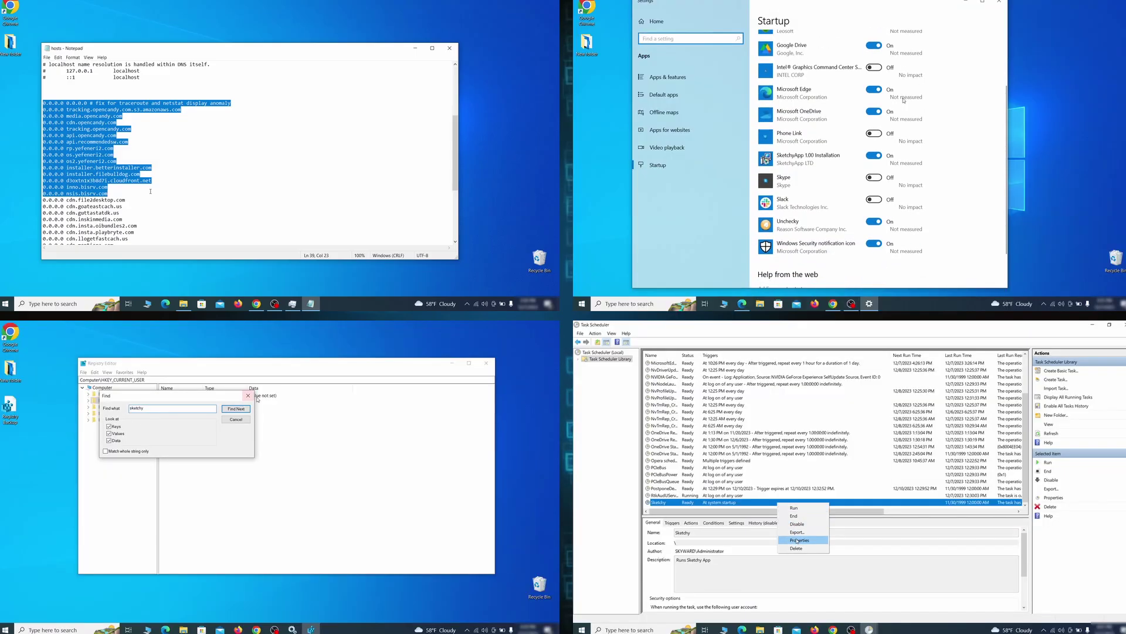
drag(158, 188, 142, 234)
scroll(904, 101, down, 1)
click(242, 408)
click(819, 541)
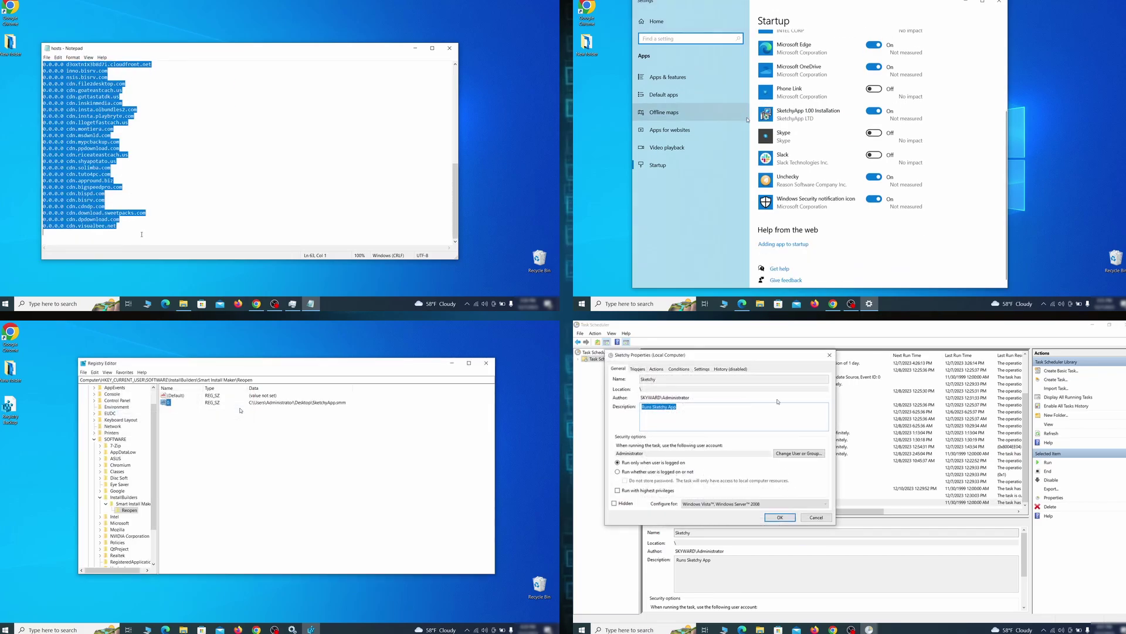
key(Delete)
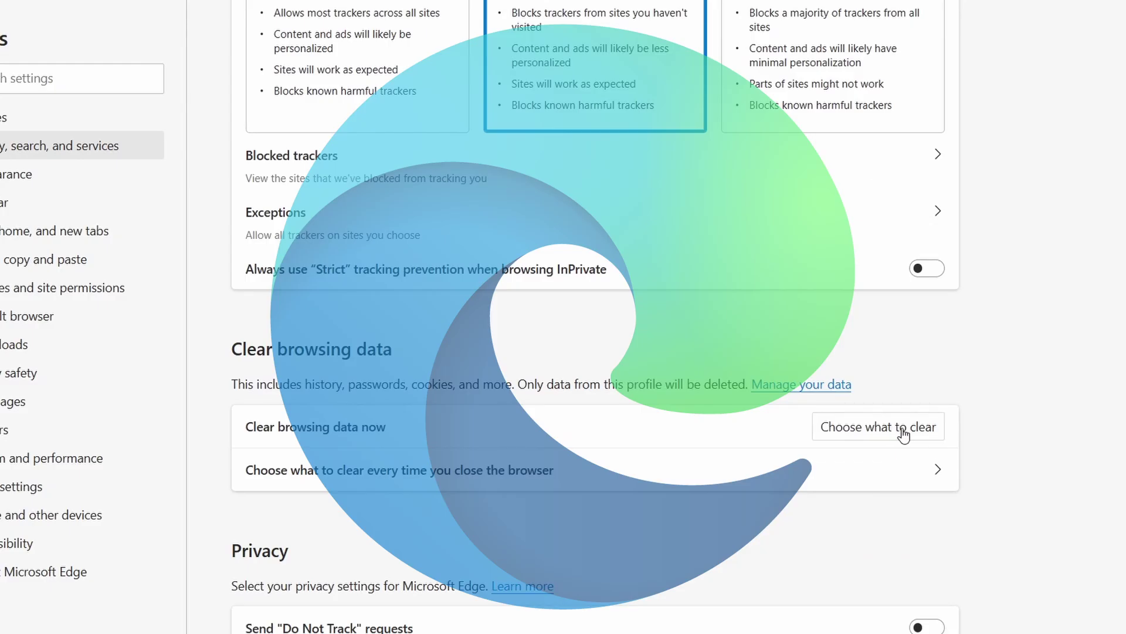
click(886, 427)
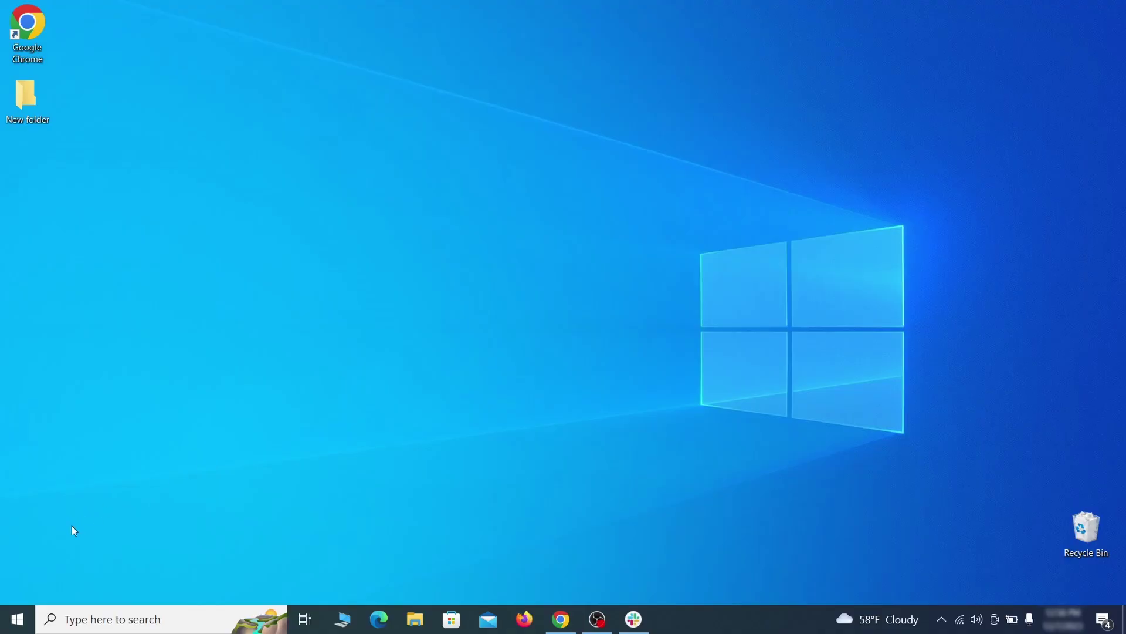
Step: Go to Settings > Update & Security > Recovery and choose Restart now under Advanced startup
click(16, 617)
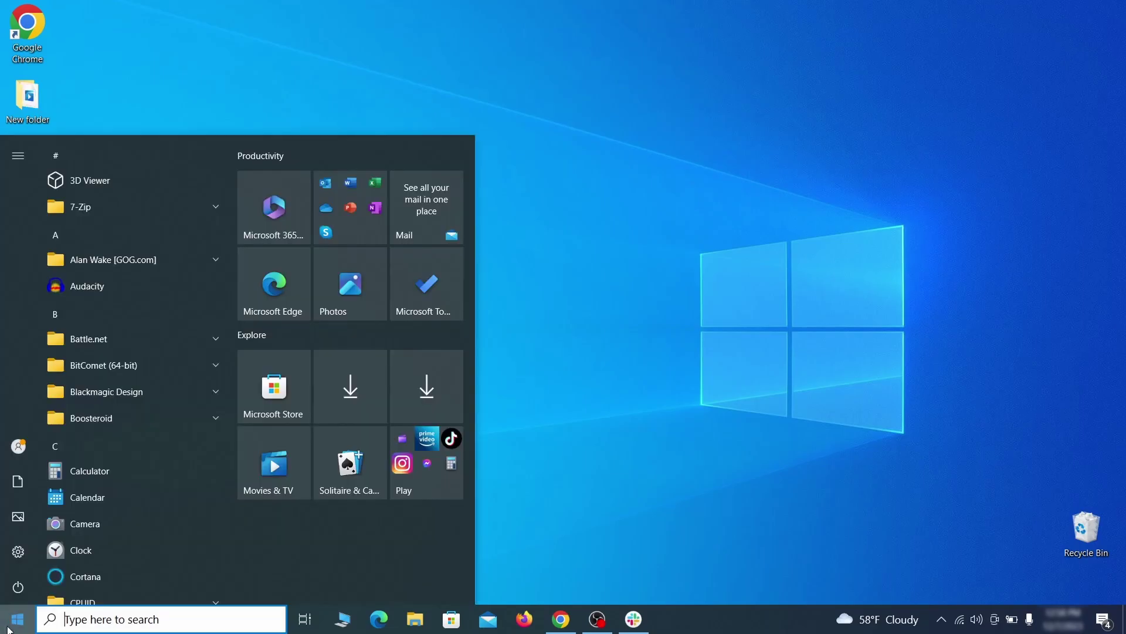
click(18, 551)
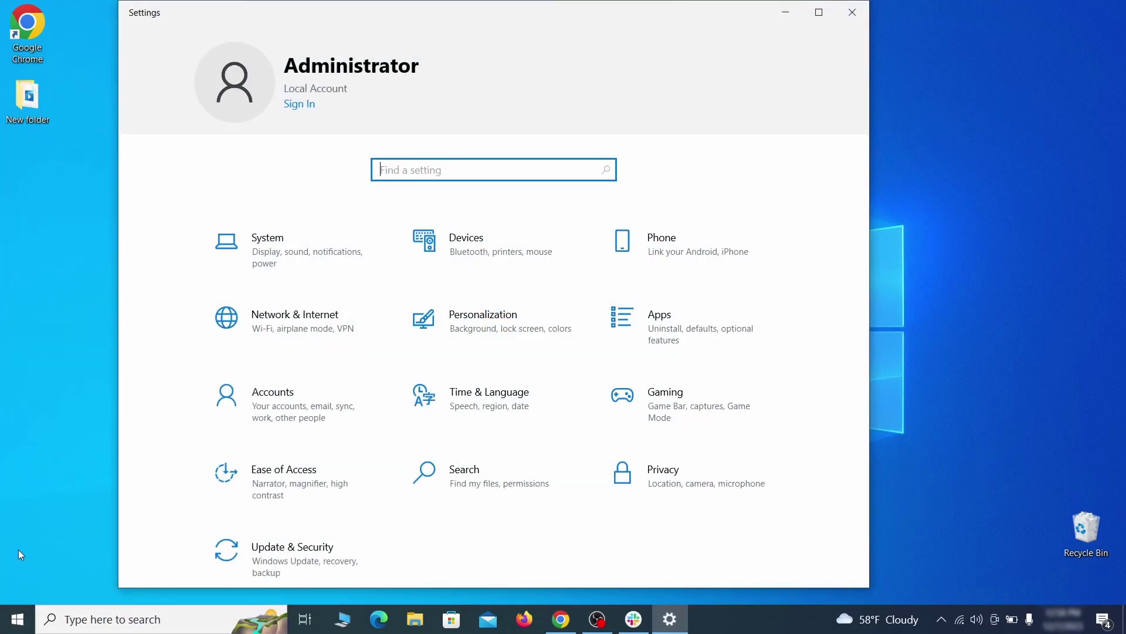
click(329, 552)
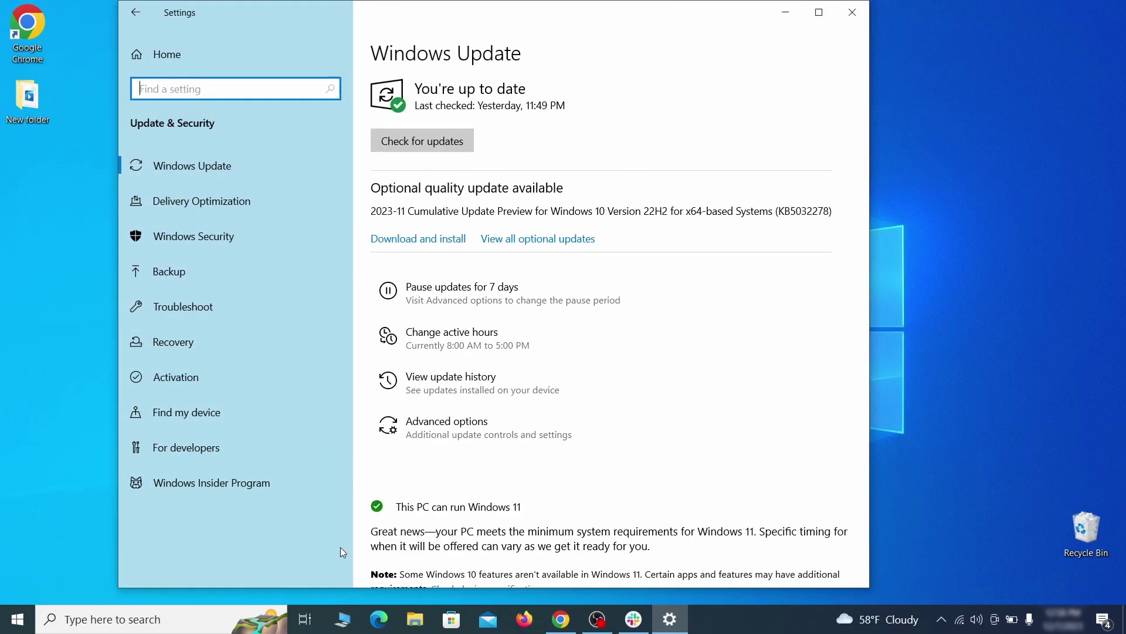
click(272, 343)
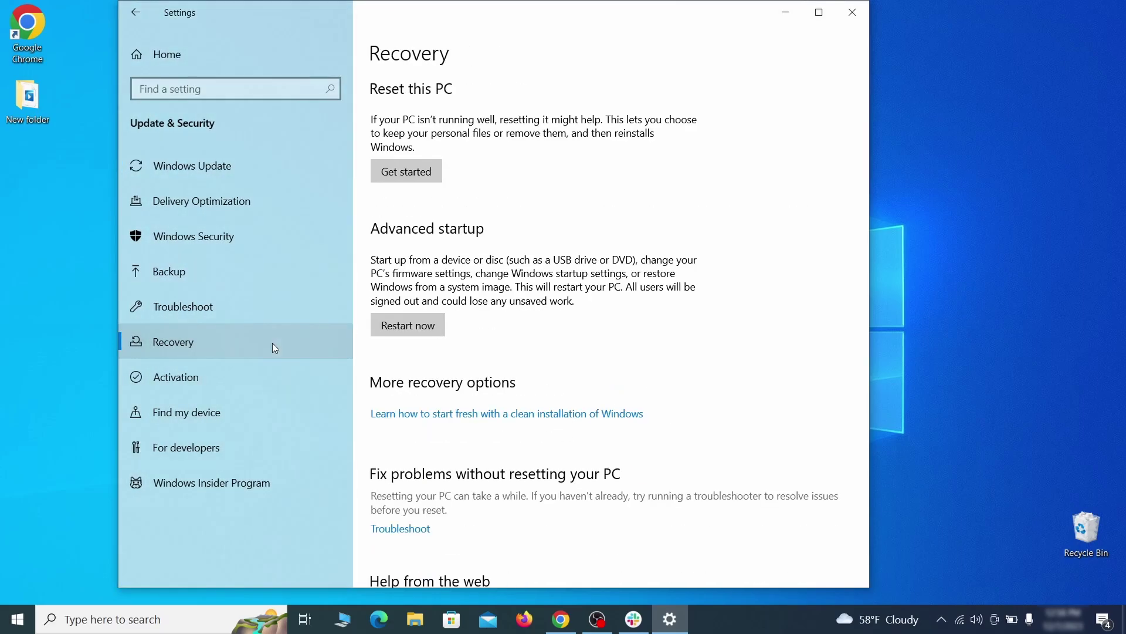
click(441, 335)
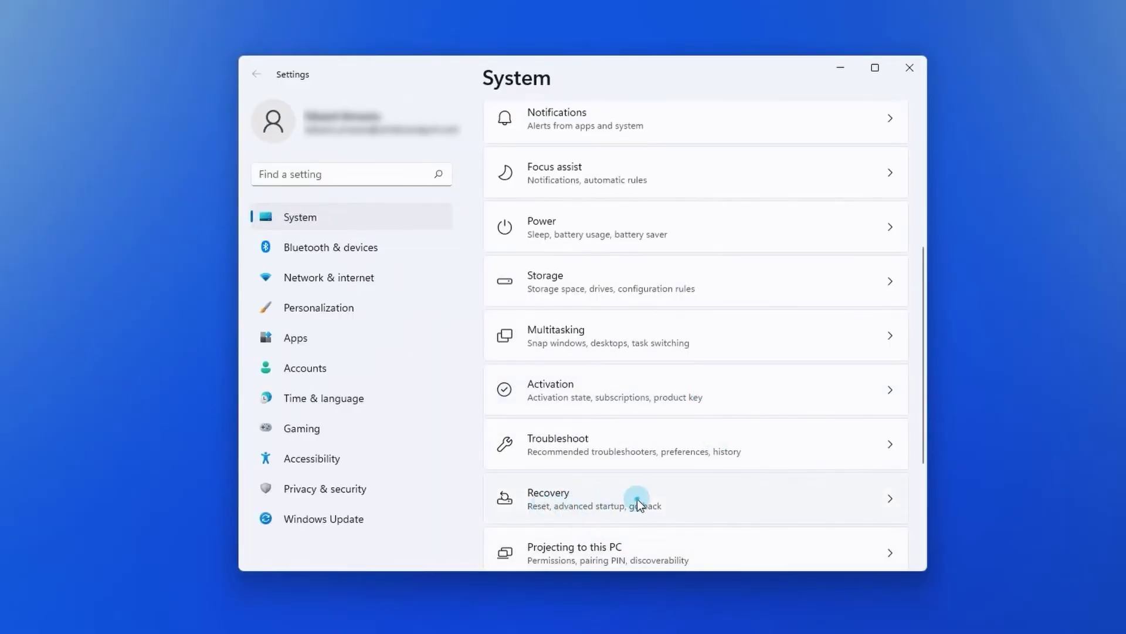
click(638, 499)
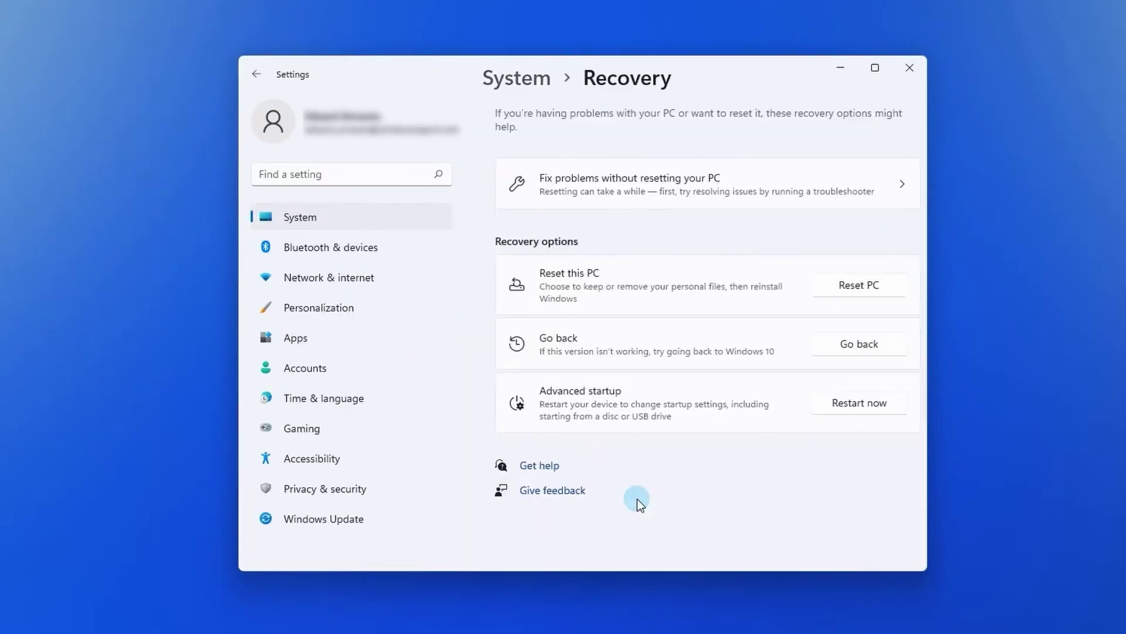
click(833, 405)
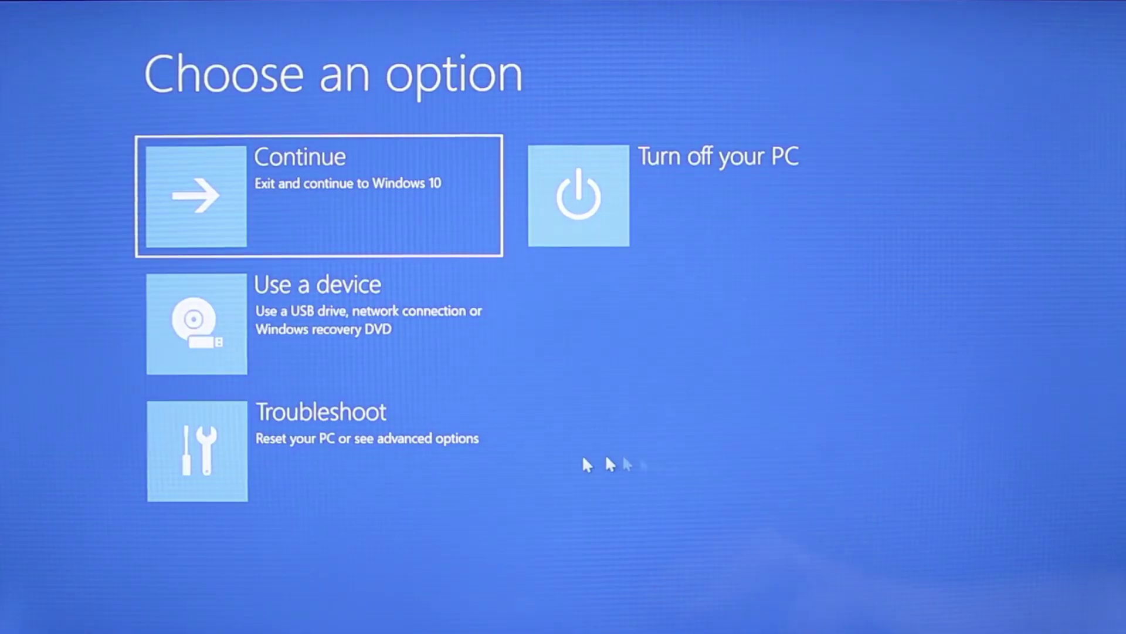
Step: Choose Troubleshoot > Advanced options > See more recovery options > Start-up Settings and restart
click(352, 473)
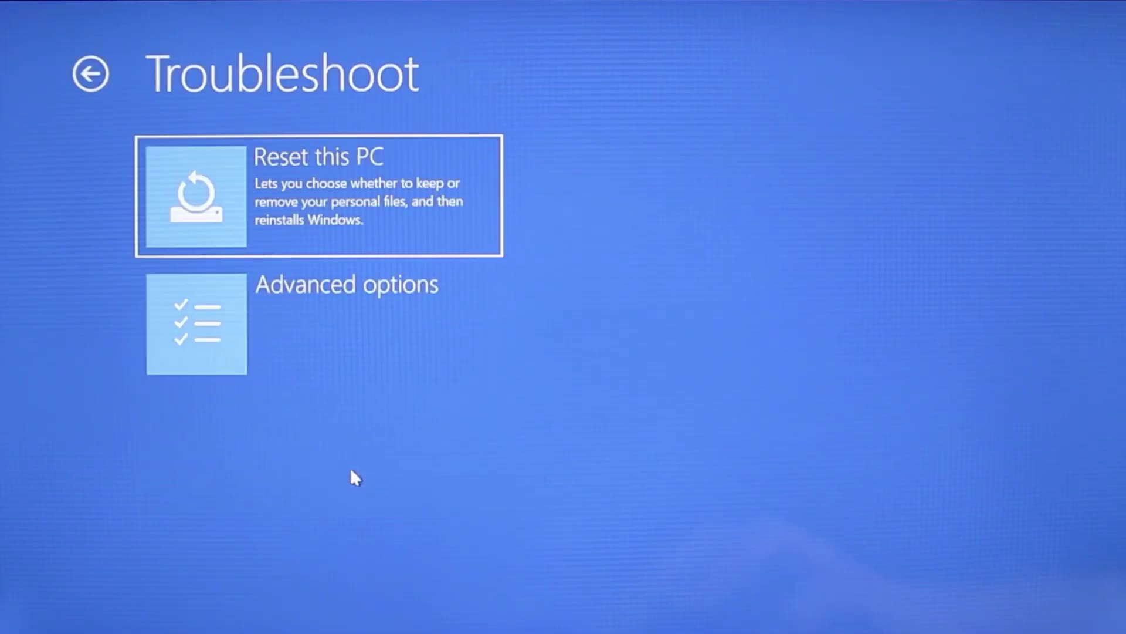
click(357, 332)
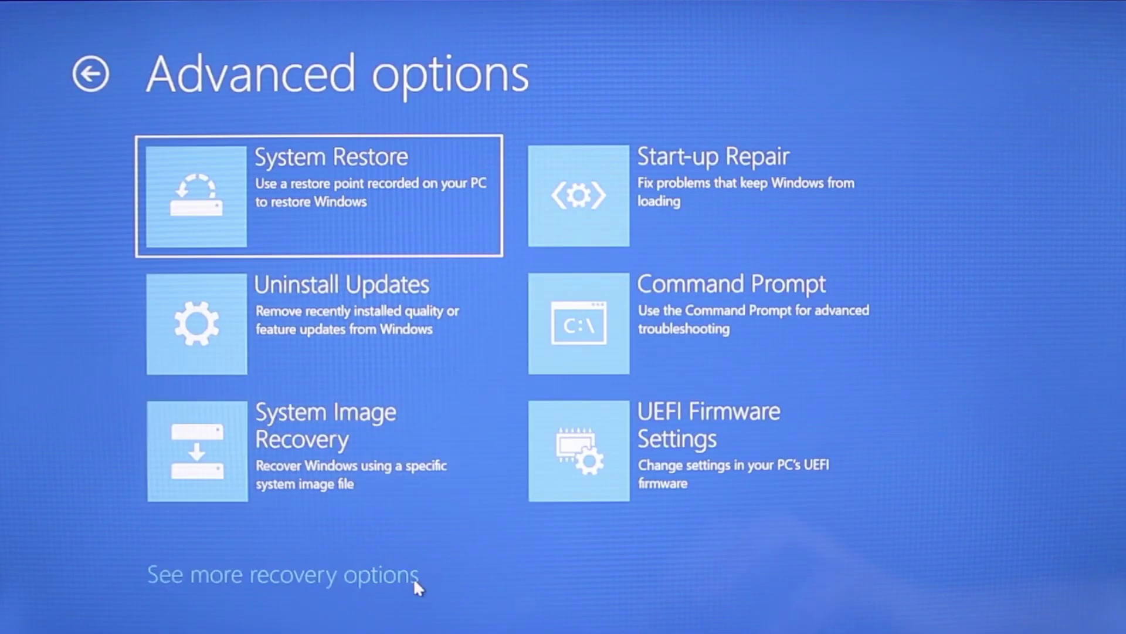
click(413, 579)
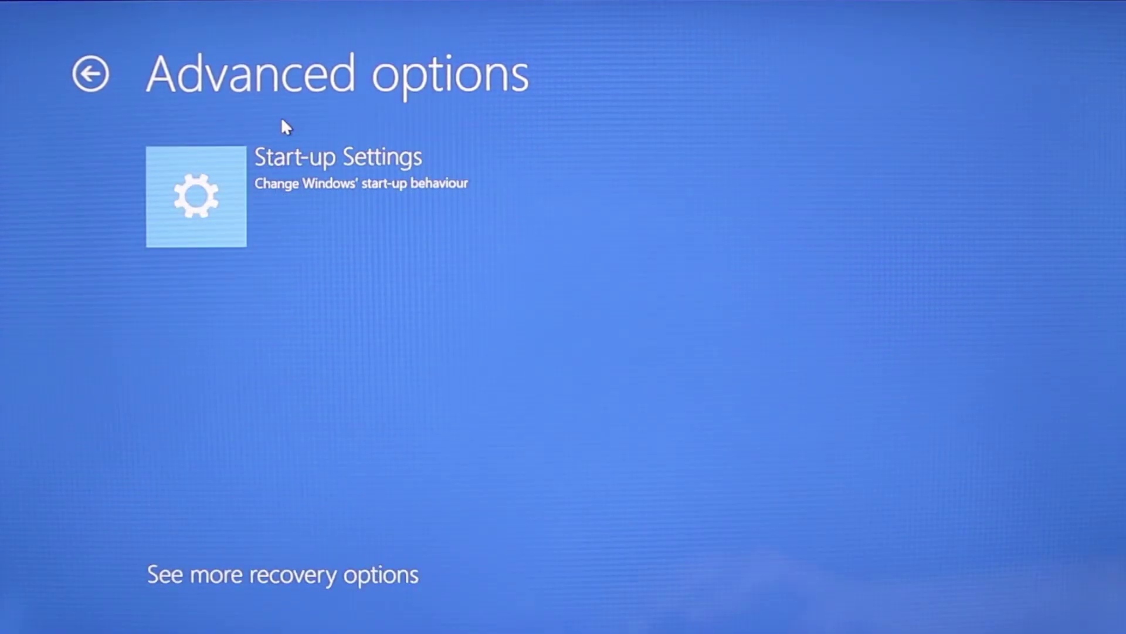
click(303, 179)
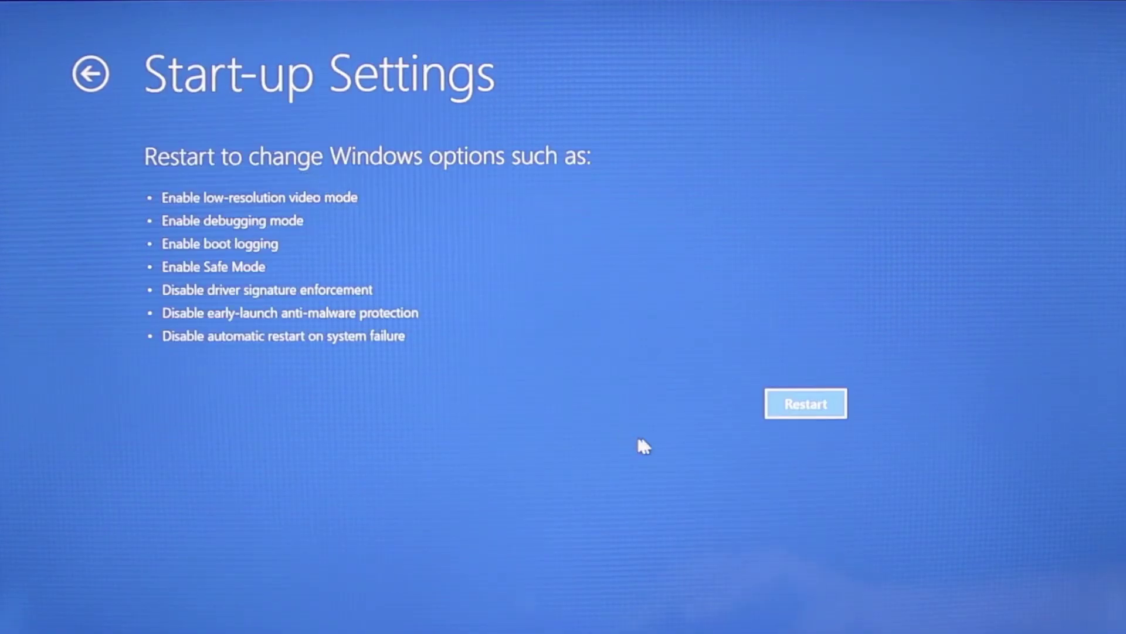
click(776, 401)
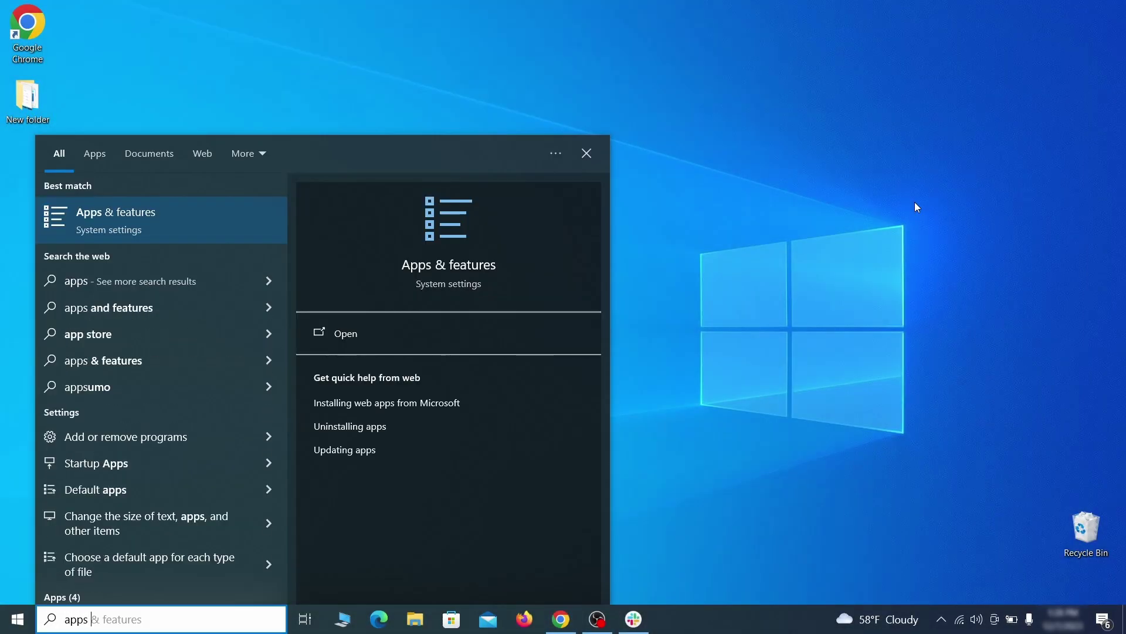
Step: Open Apps & features and sort the installed apps by install date
text(atures)
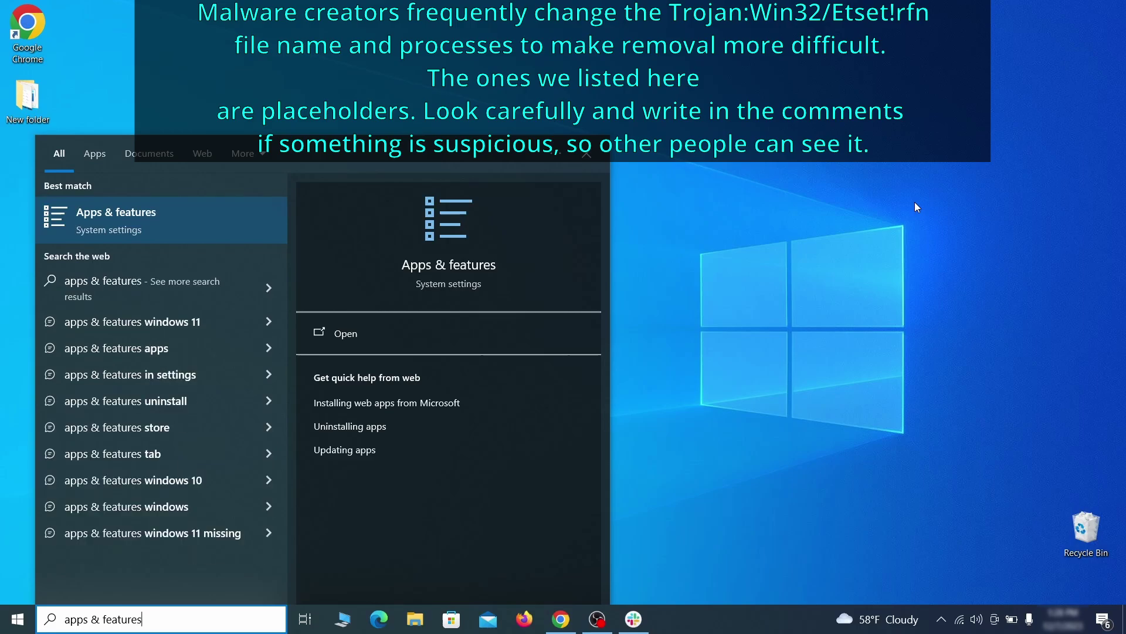
key(Return)
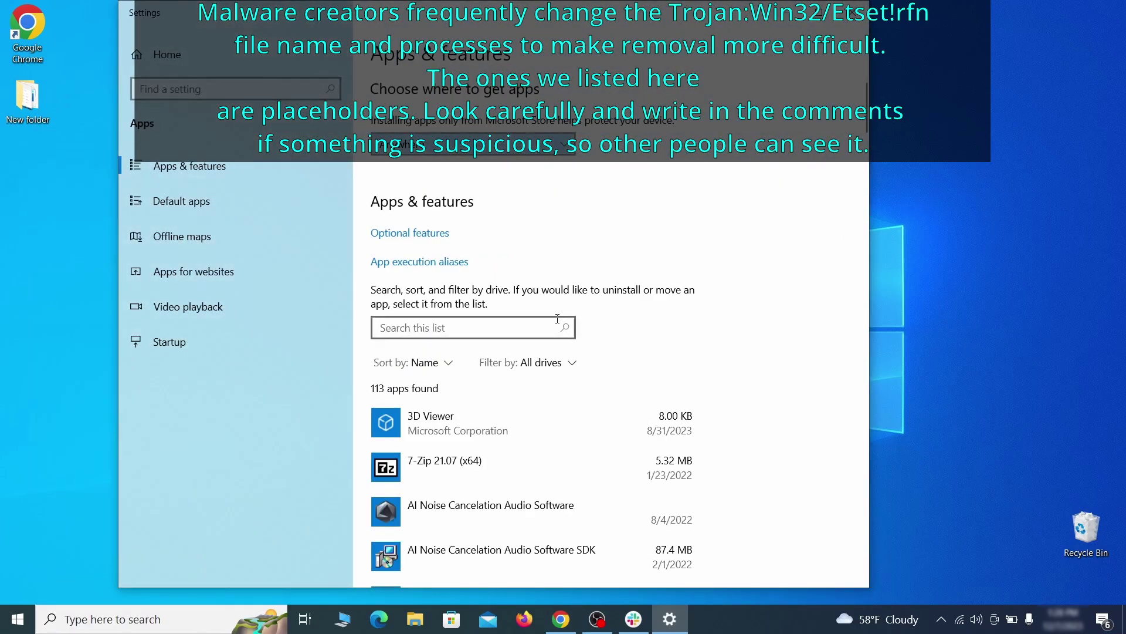
click(444, 363)
click(425, 438)
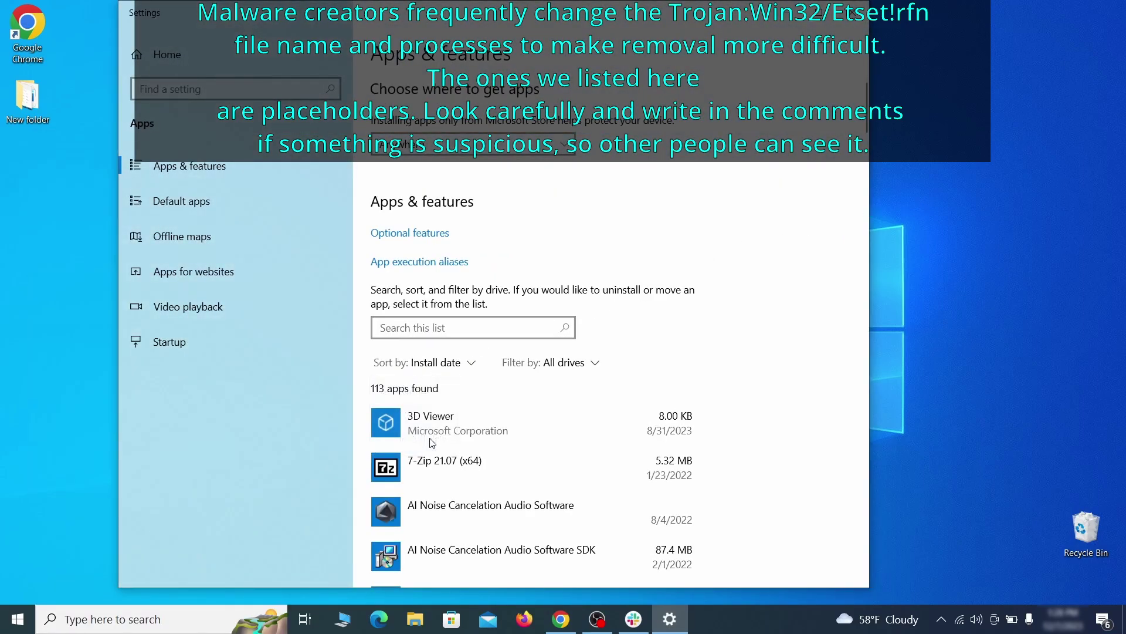
scroll(635, 369, down, 2)
Step: Uninstall Example Malware App, confirm, and close the finished uninstaller
click(573, 422)
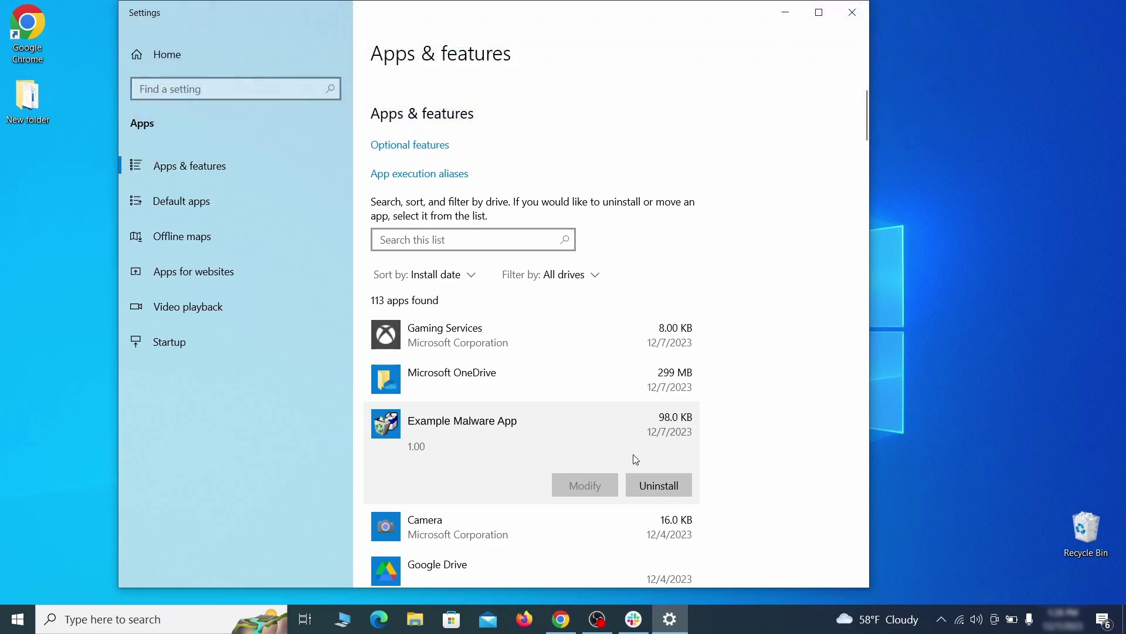
click(674, 487)
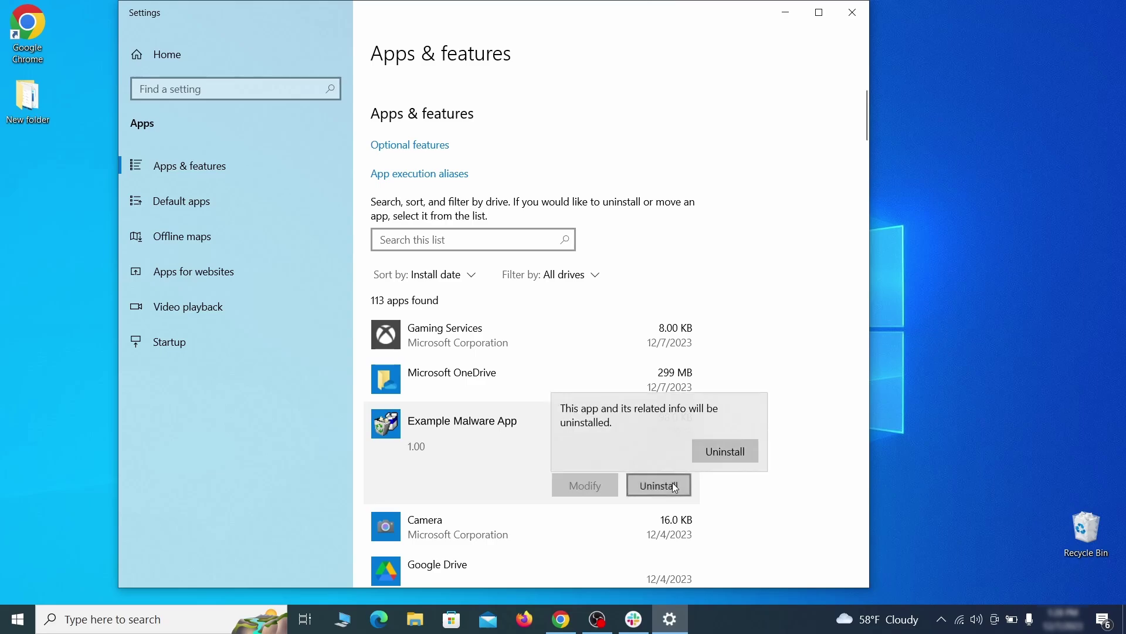
click(742, 453)
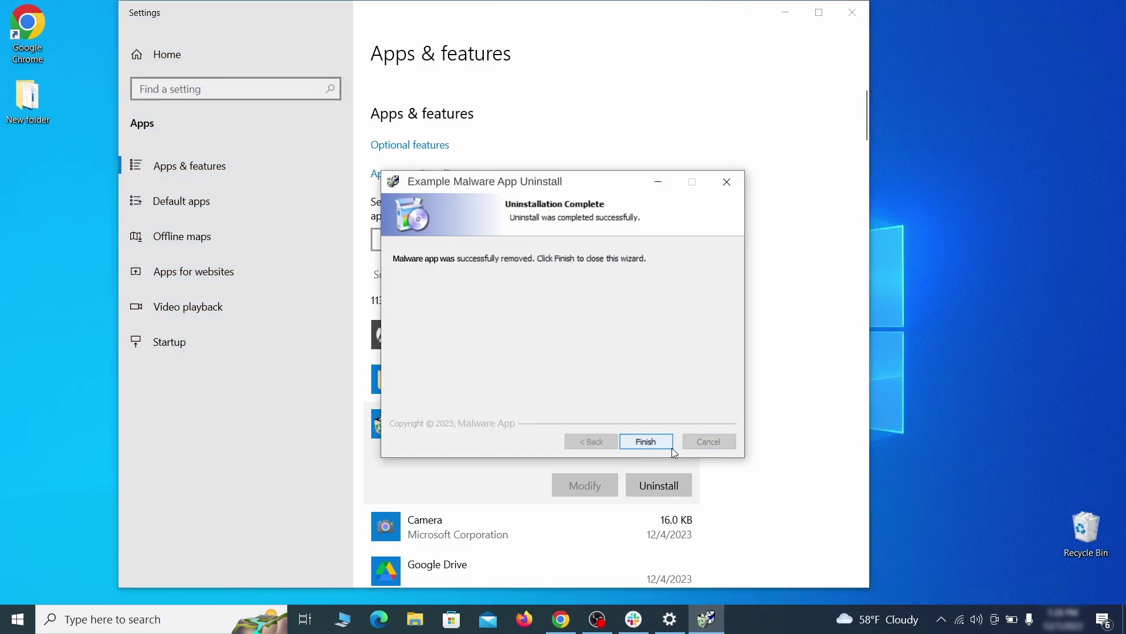
click(647, 442)
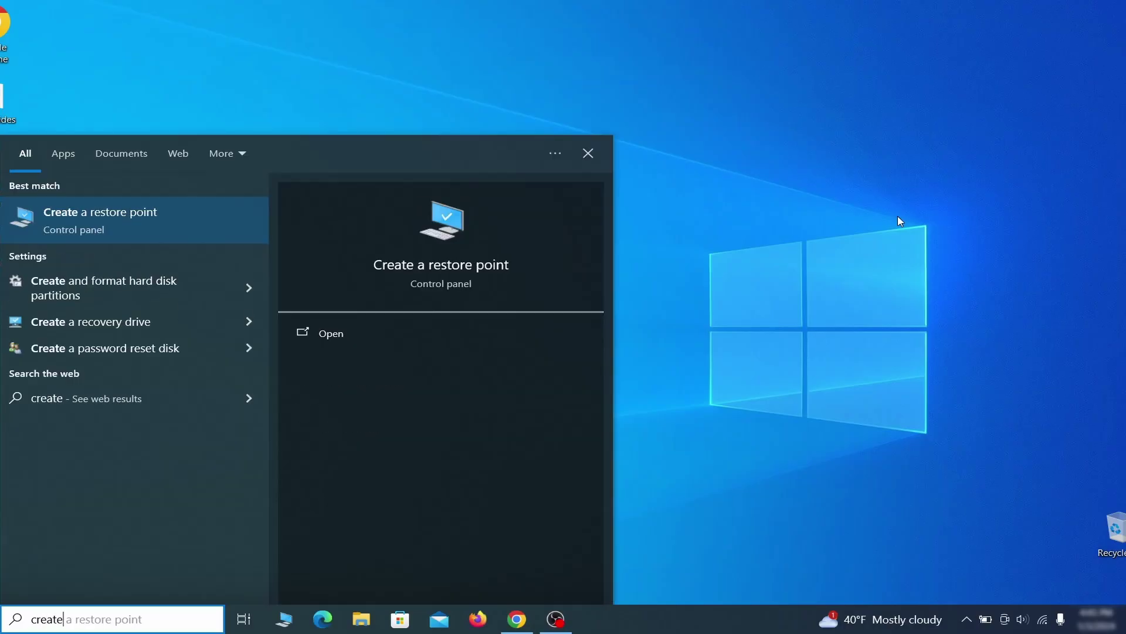
Step: Turn on system protection for Local Disk (C:) and apply the setting
text(store point)
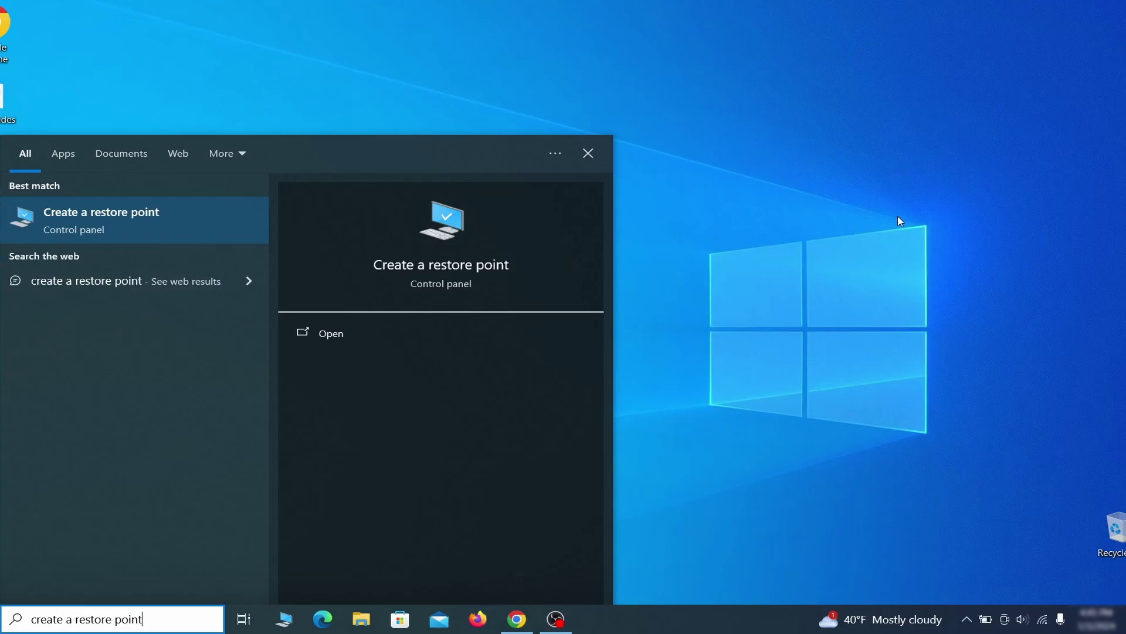
key(Return)
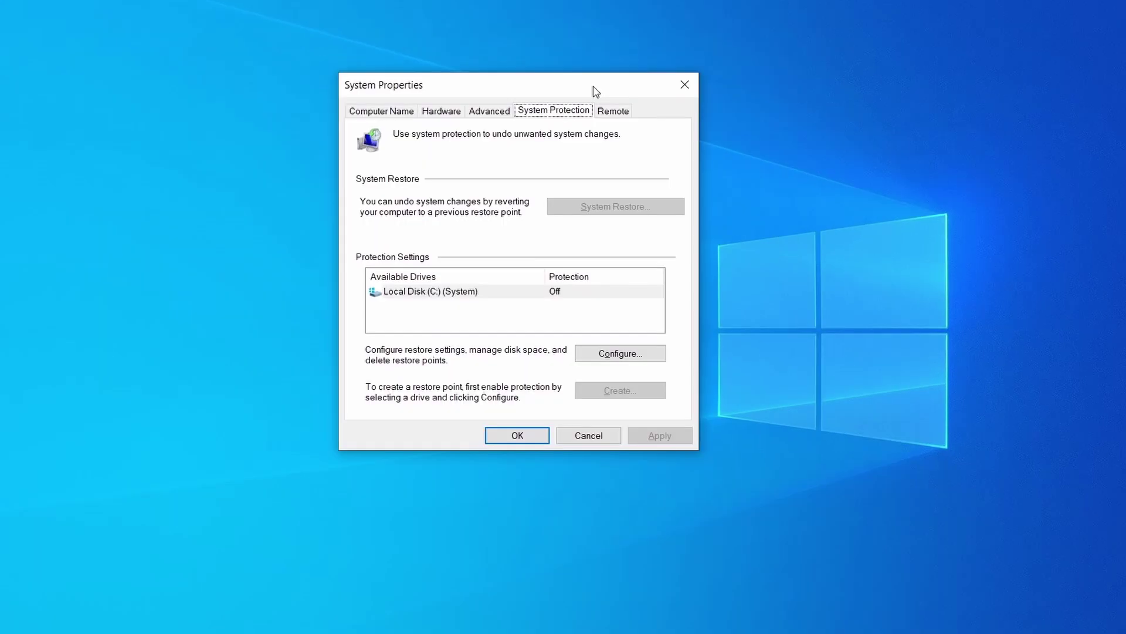
click(507, 298)
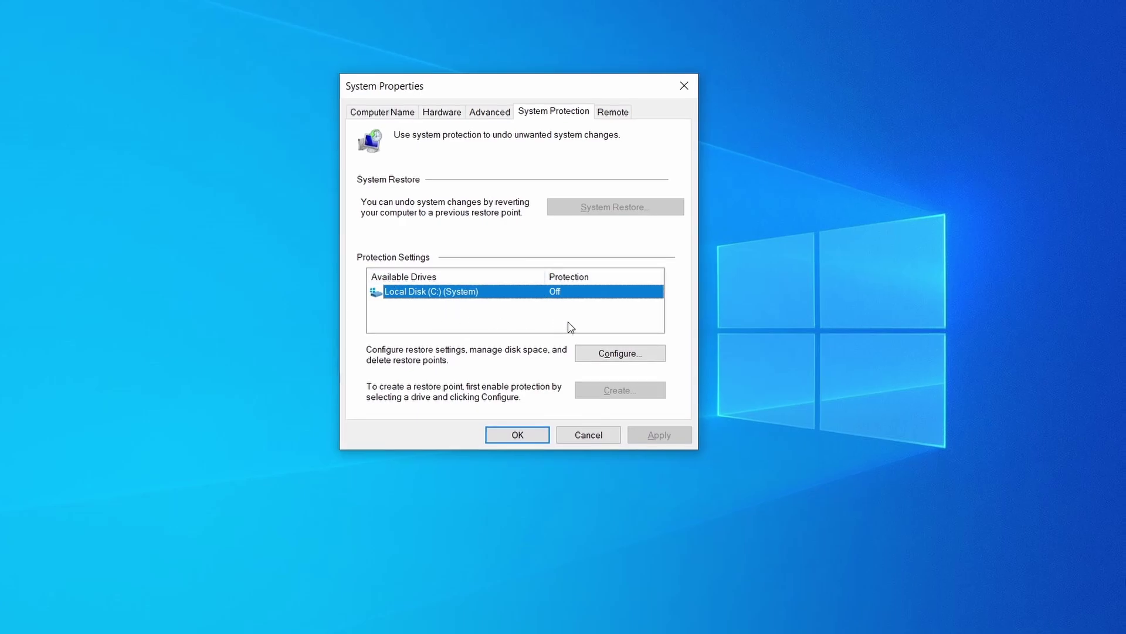
click(649, 354)
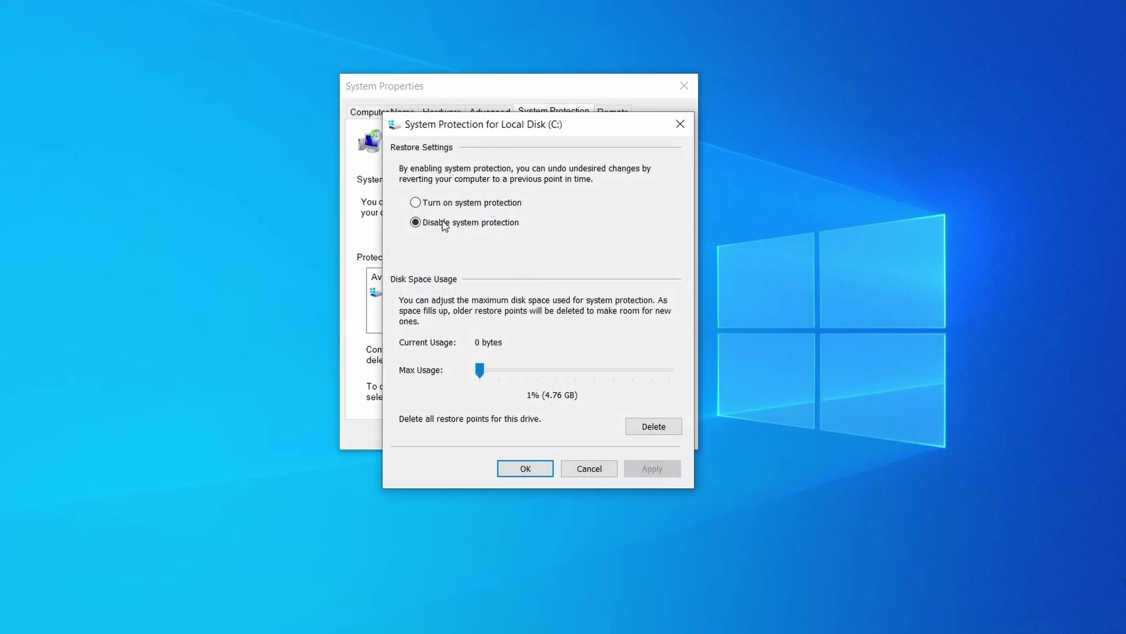
click(418, 203)
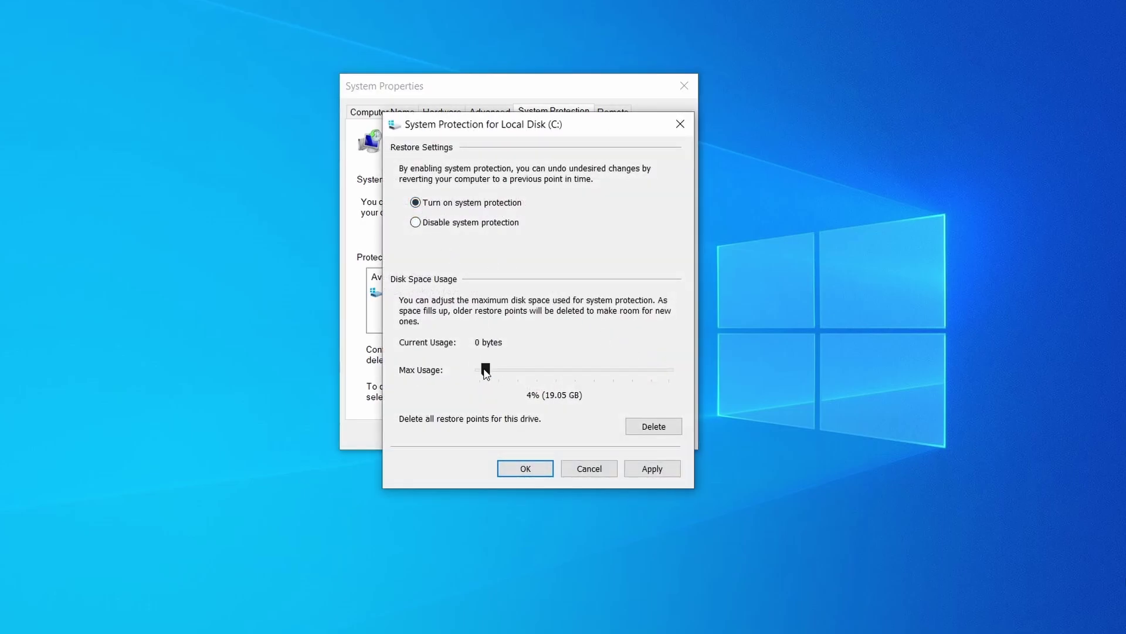
click(650, 468)
click(533, 469)
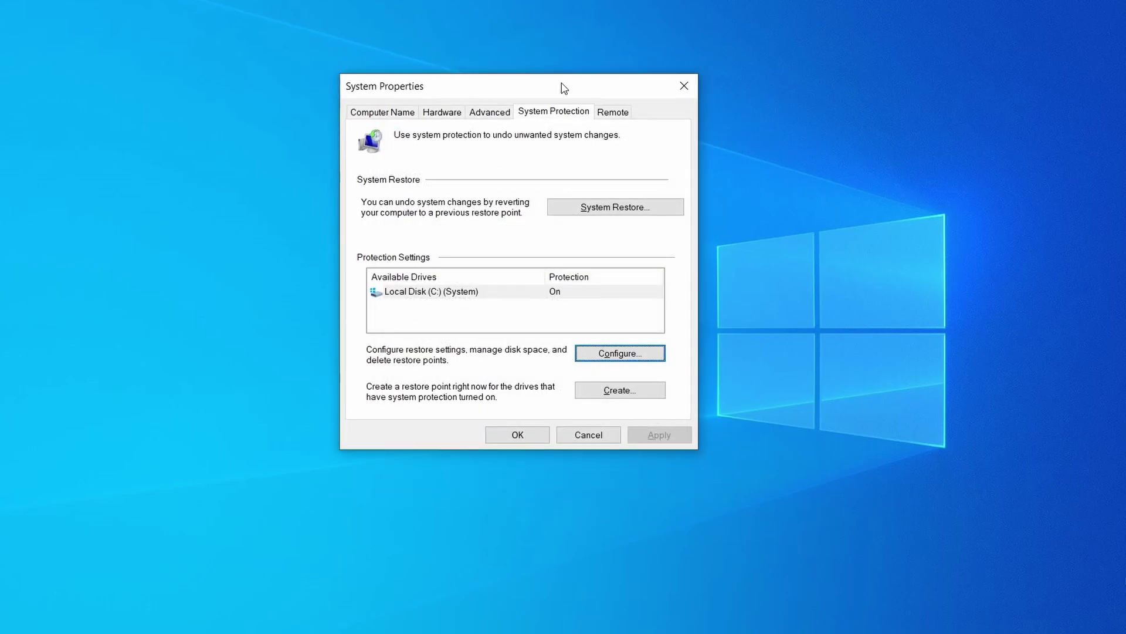
Step: Create the restore point 'Restore Point 1' and open System Restore's list of restore points
click(630, 397)
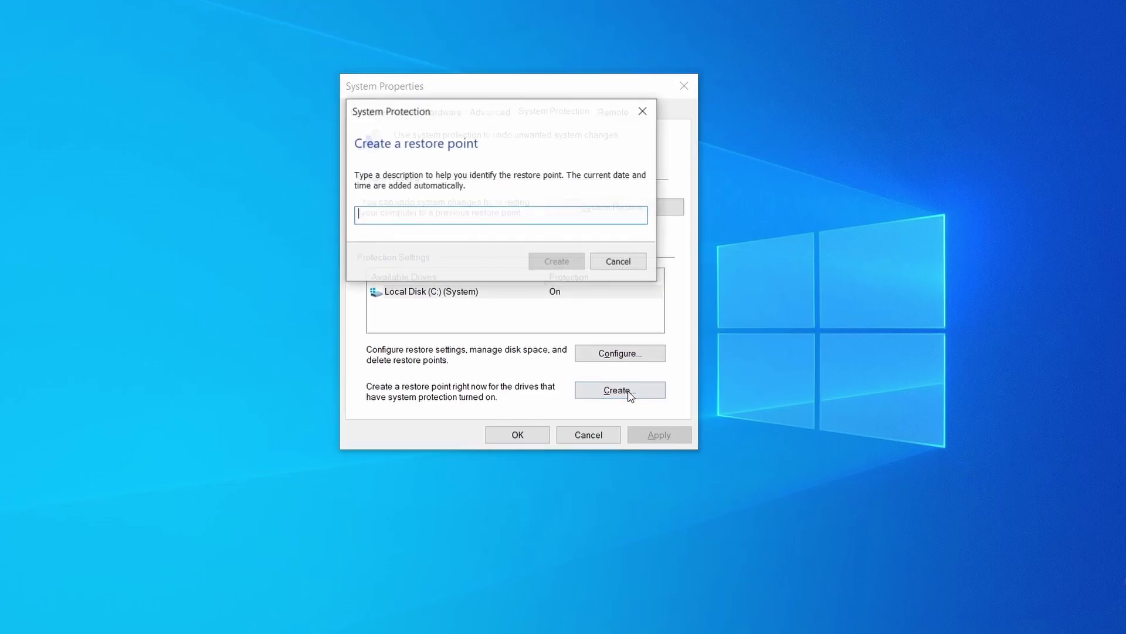
text(Restore Point 1)
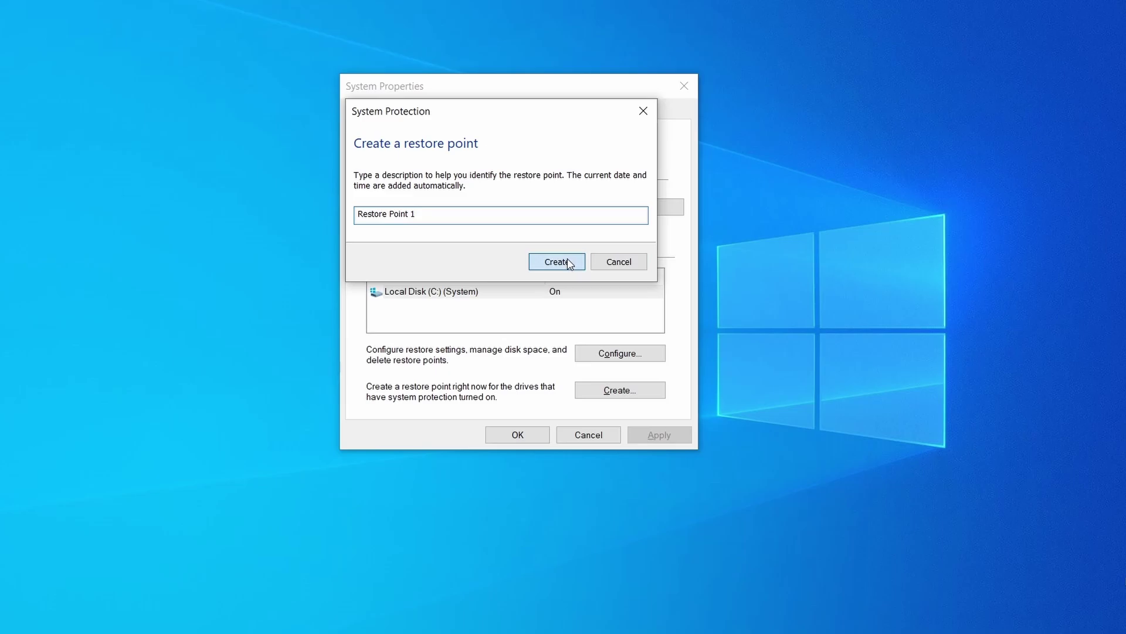
click(562, 260)
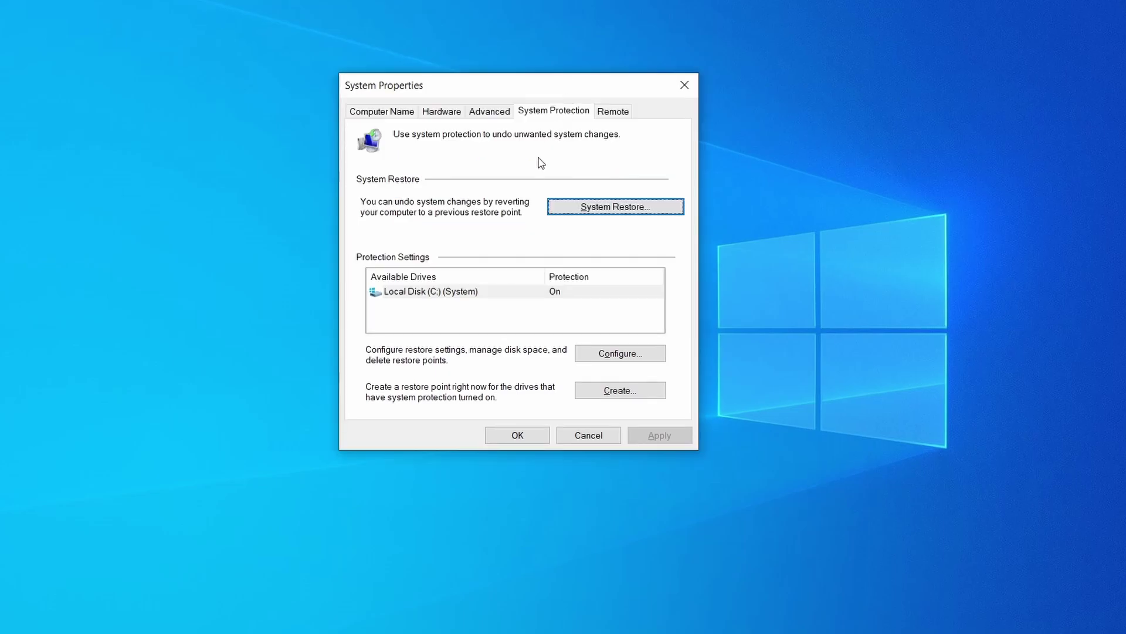
click(663, 212)
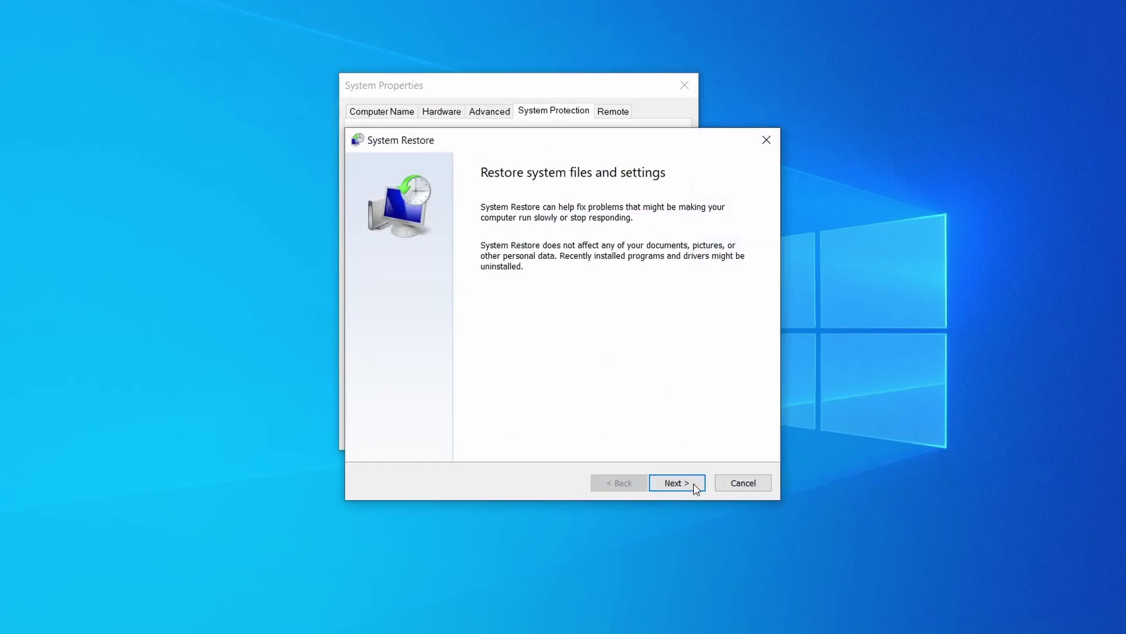
click(696, 486)
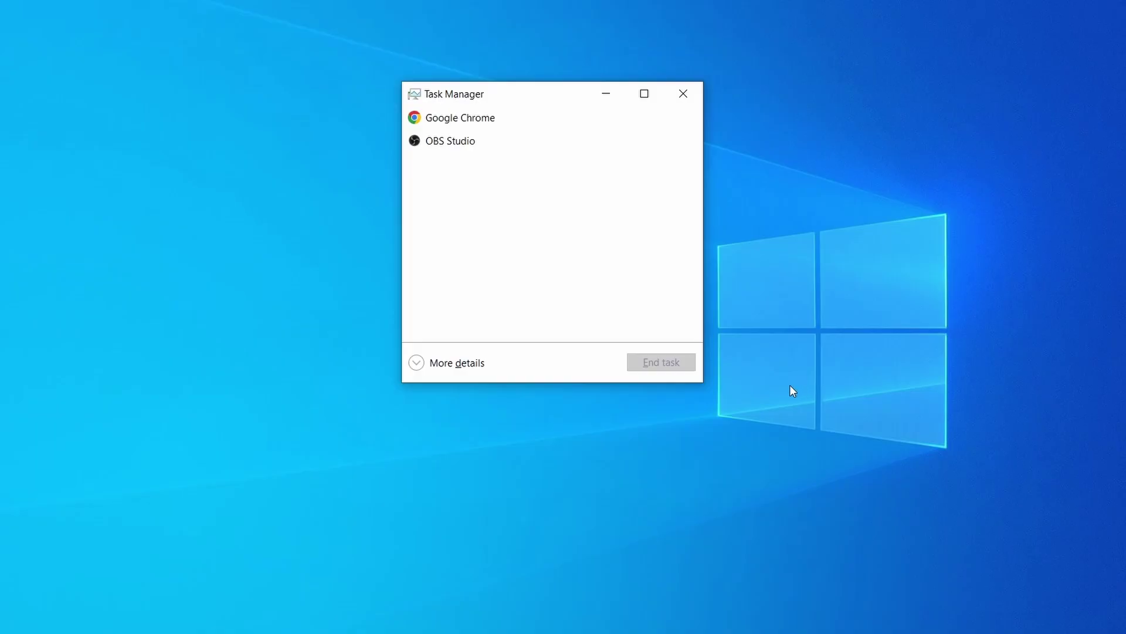
Step: Expand Task Manager, sort by CPU then memory, and bring up Example Malware Process's actions
click(419, 364)
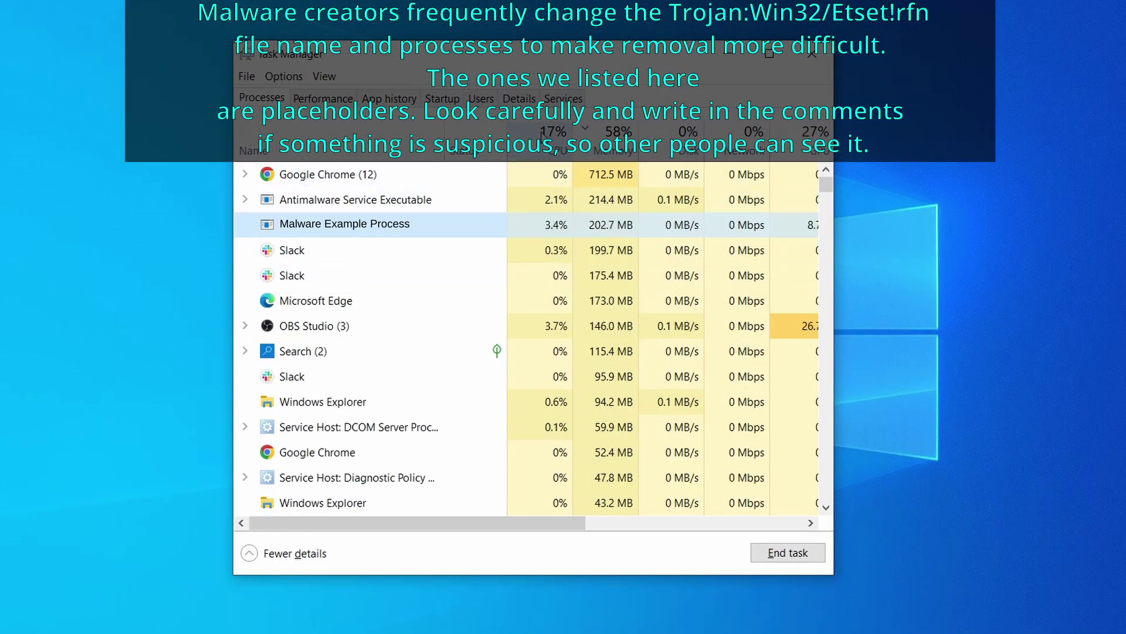
click(554, 138)
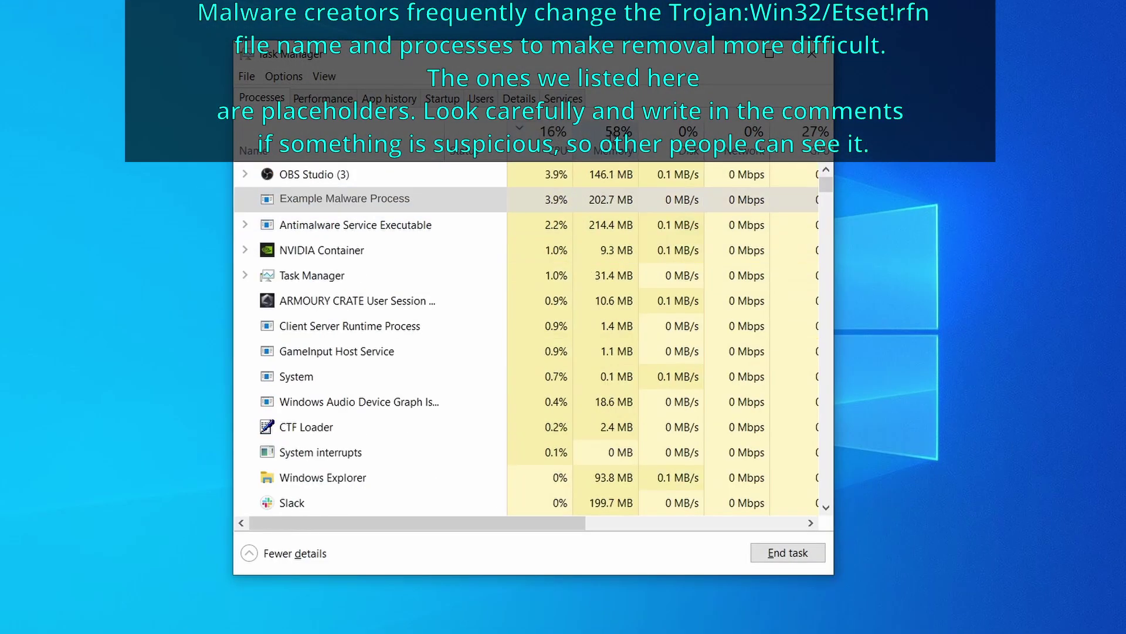
click(613, 141)
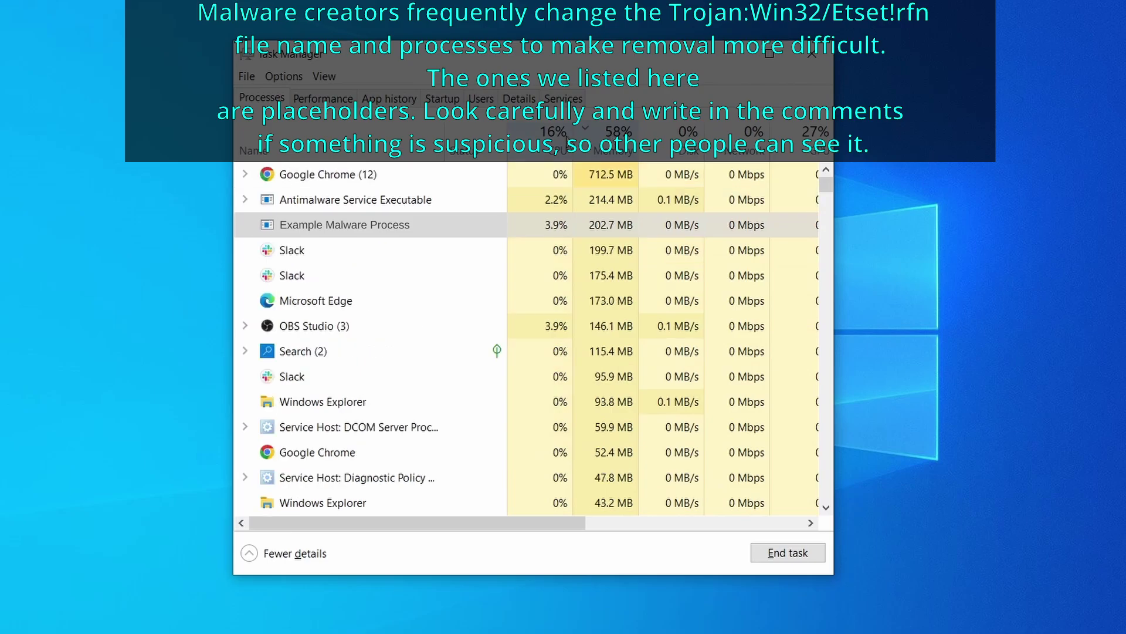
right_click(538, 226)
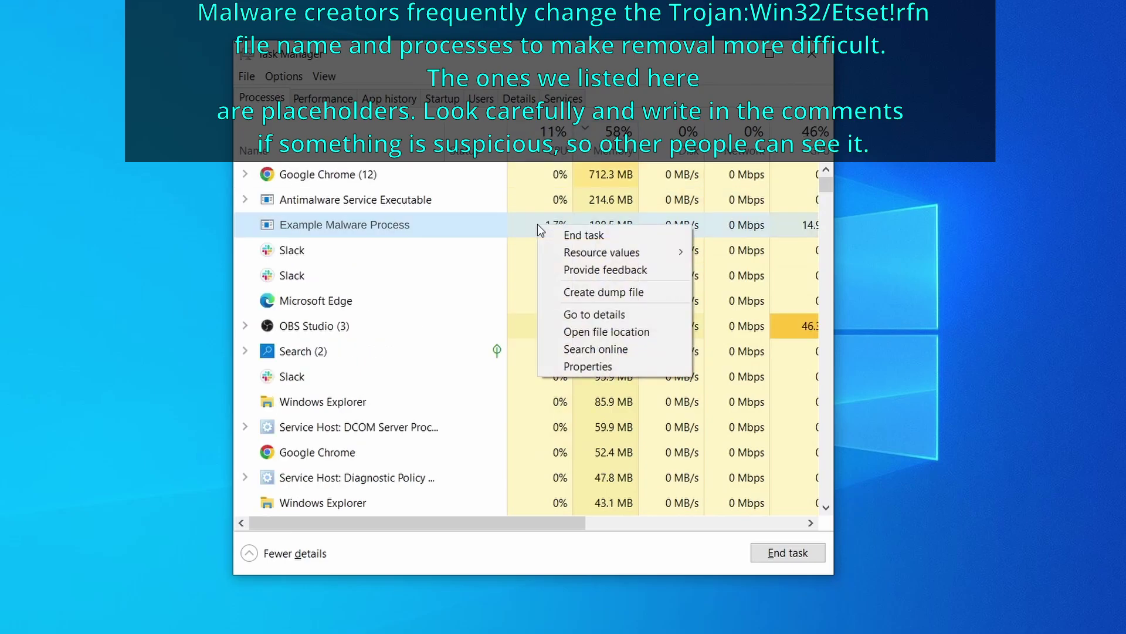
Step: Open Example Malware App's file location, delete its three files, and close the folder
click(609, 332)
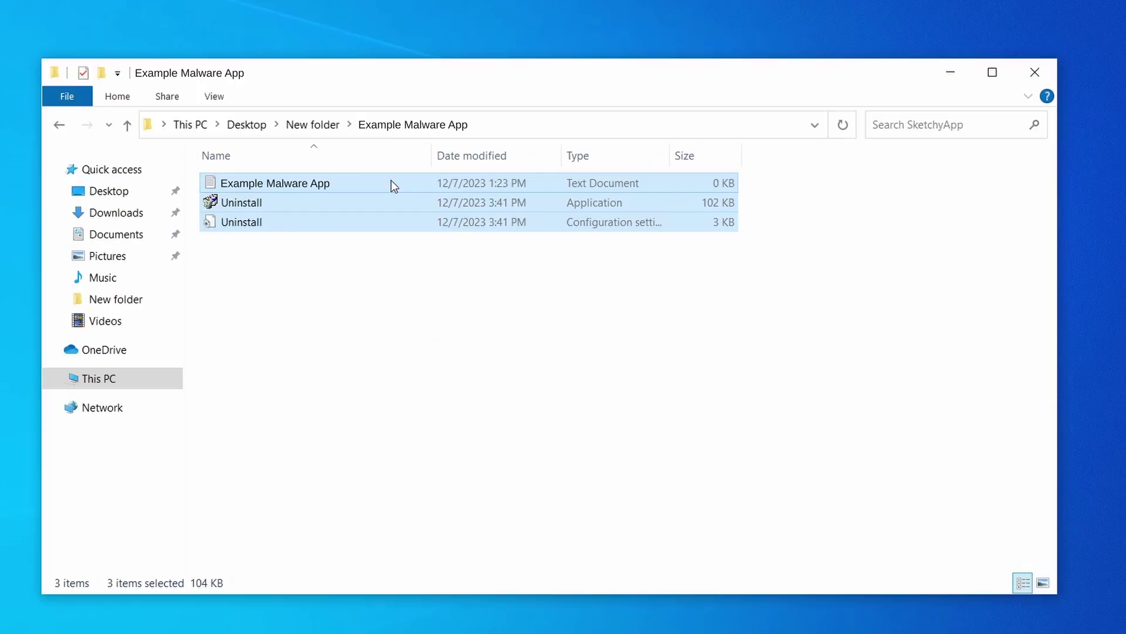
right_click(390, 182)
click(487, 409)
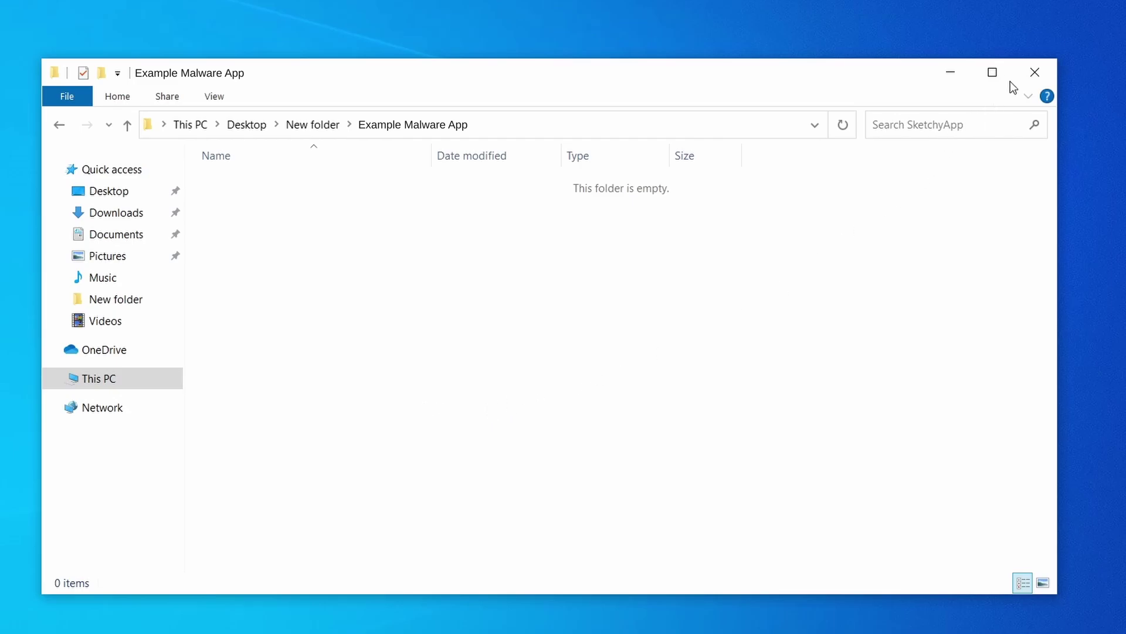
click(1035, 69)
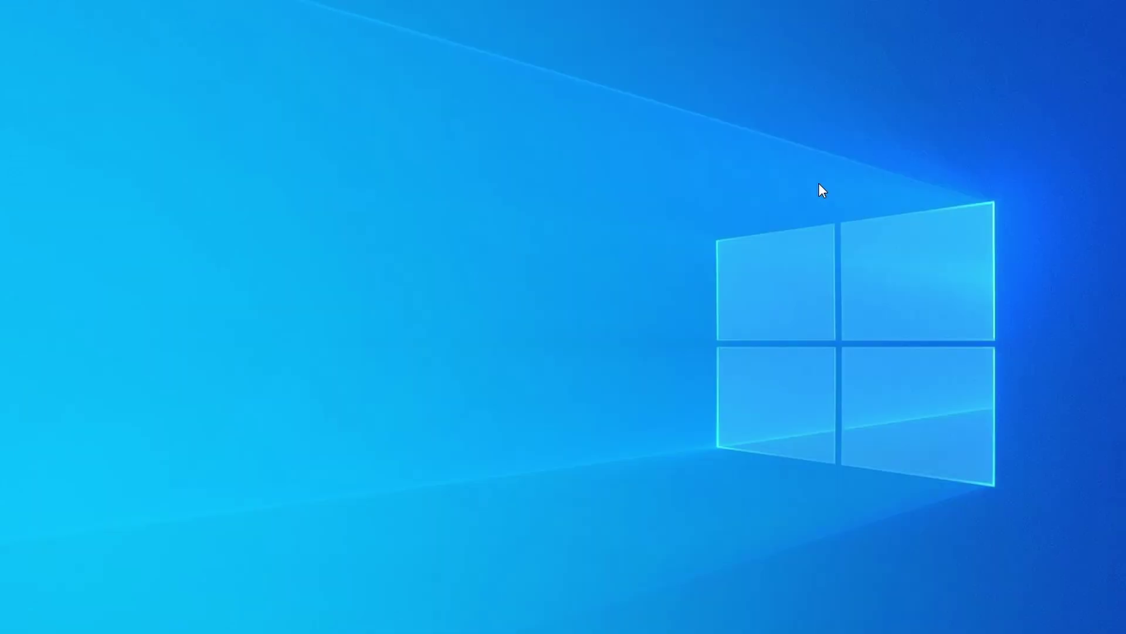
Step: Open Task Manager, sort by CPU then memory, and bring up Example Malware App's process actions
key(ctrl+shift+Escape)
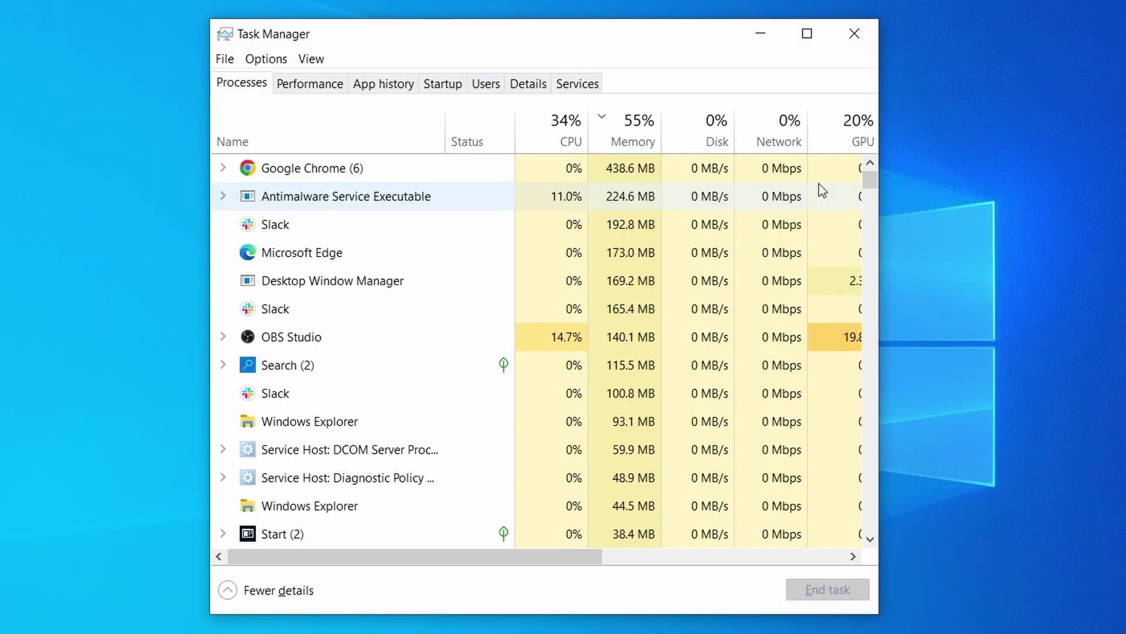
click(544, 139)
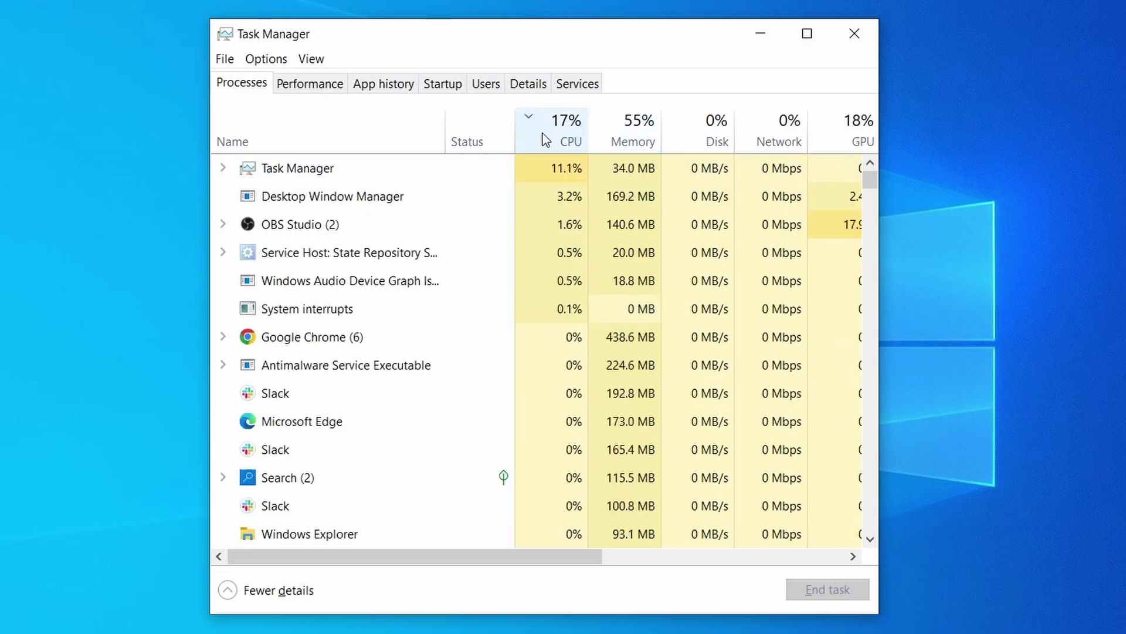
click(640, 129)
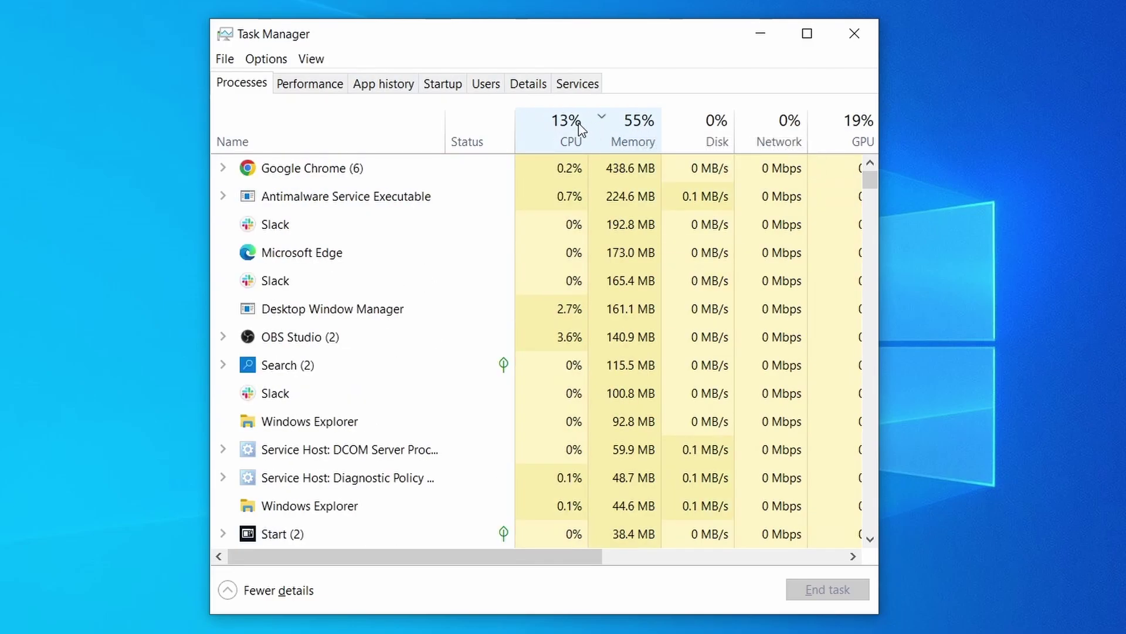
scroll(490, 396, down, 2)
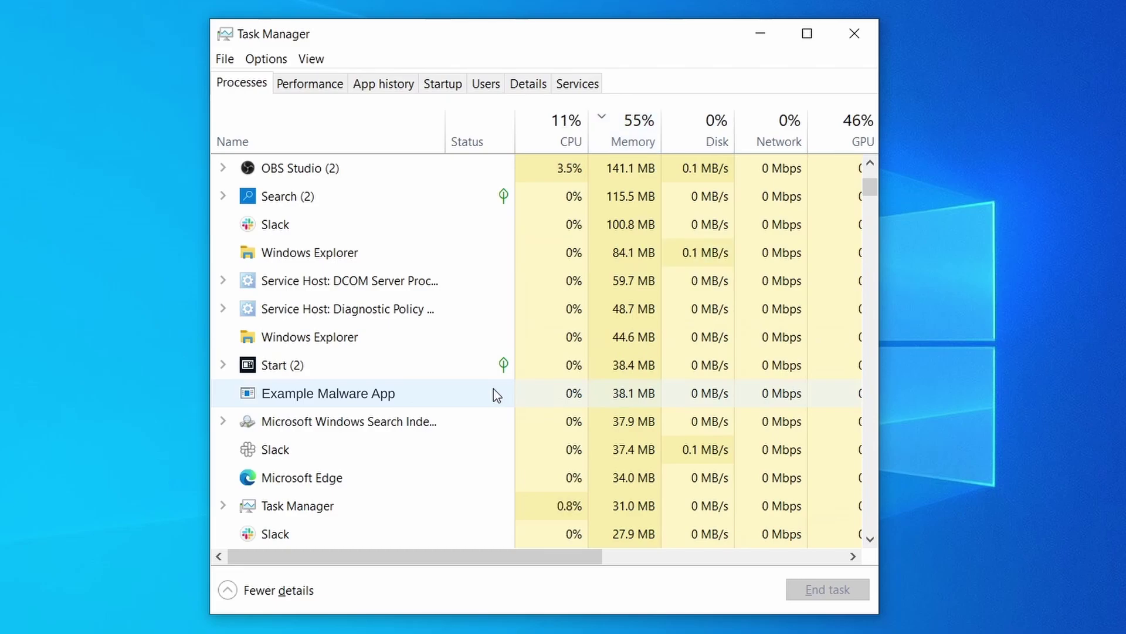
right_click(494, 390)
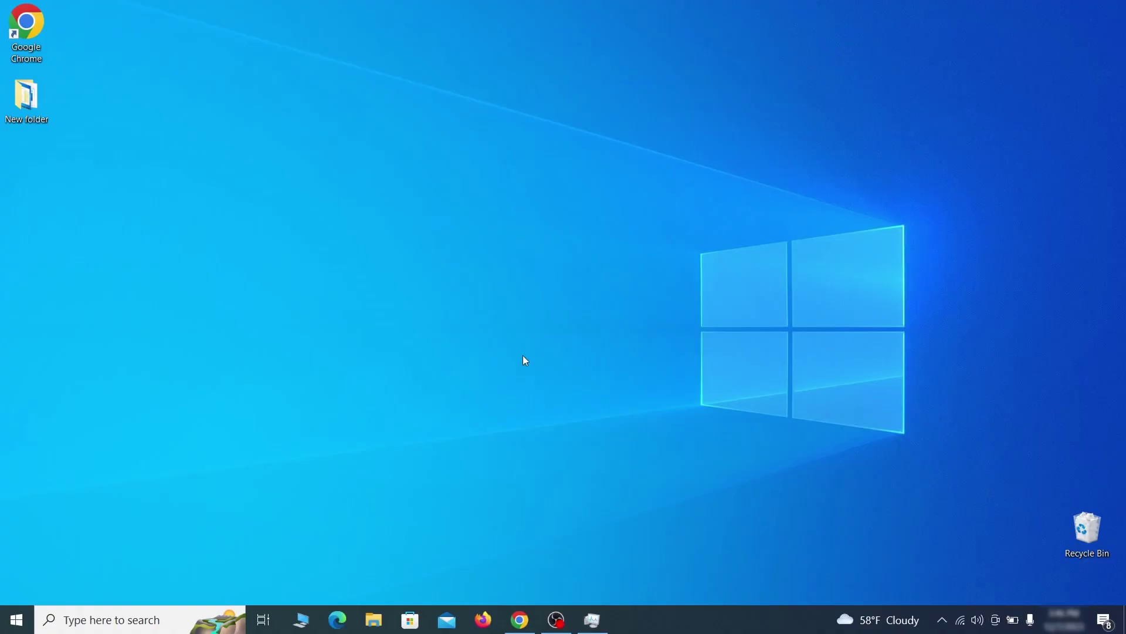
Step: Open View network connections and bring up the Wi-Fi adapter's properties
key(super)
text(view network connections)
key(Return)
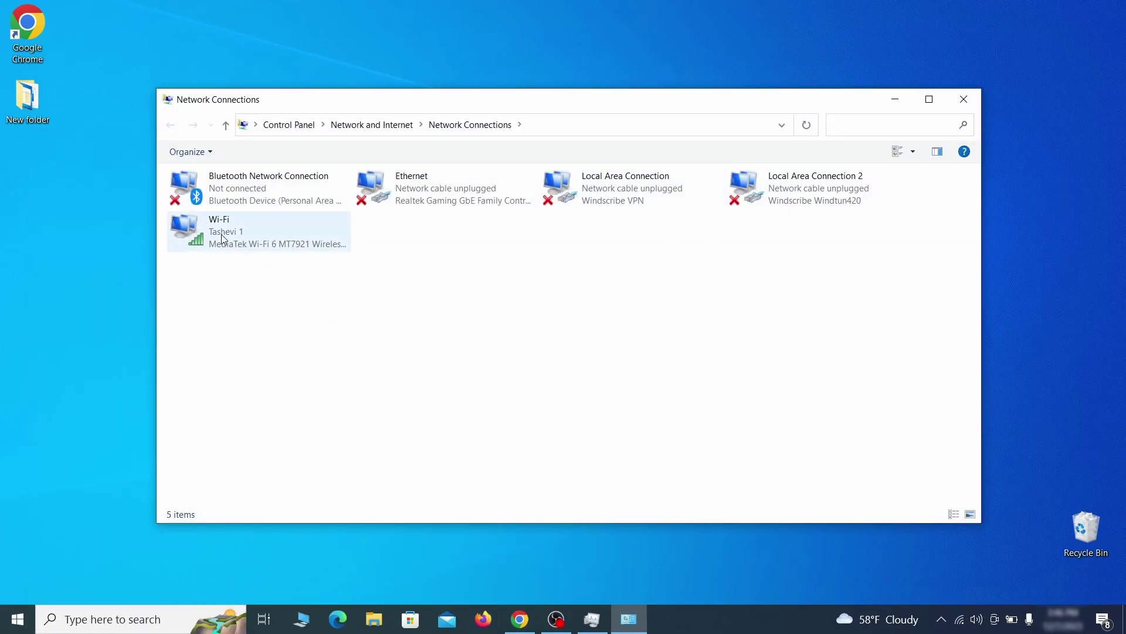
click(203, 226)
right_click(239, 243)
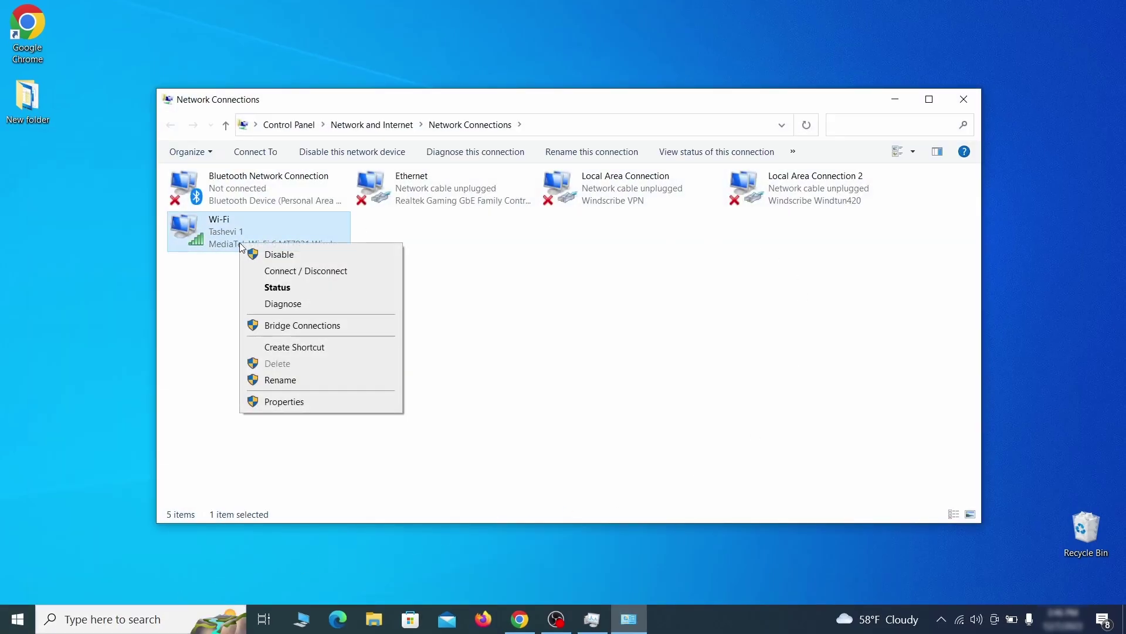
click(305, 402)
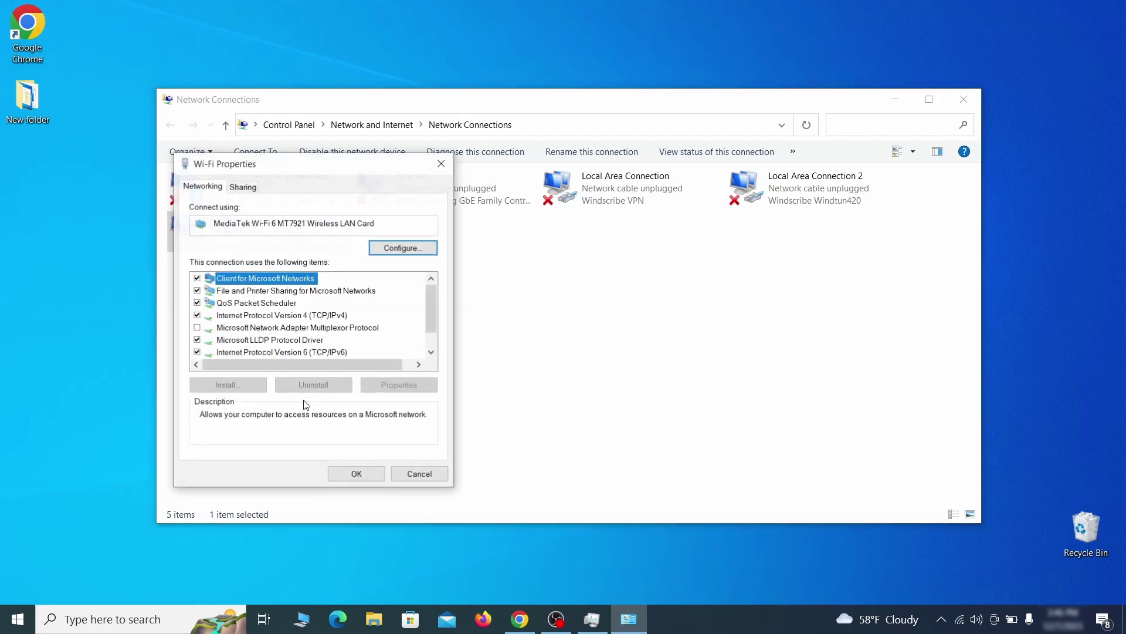
Step: Remove the 0.0.0.0 DNS server from Wi-Fi's advanced IPv4 settings and confirm all dialogs
click(294, 316)
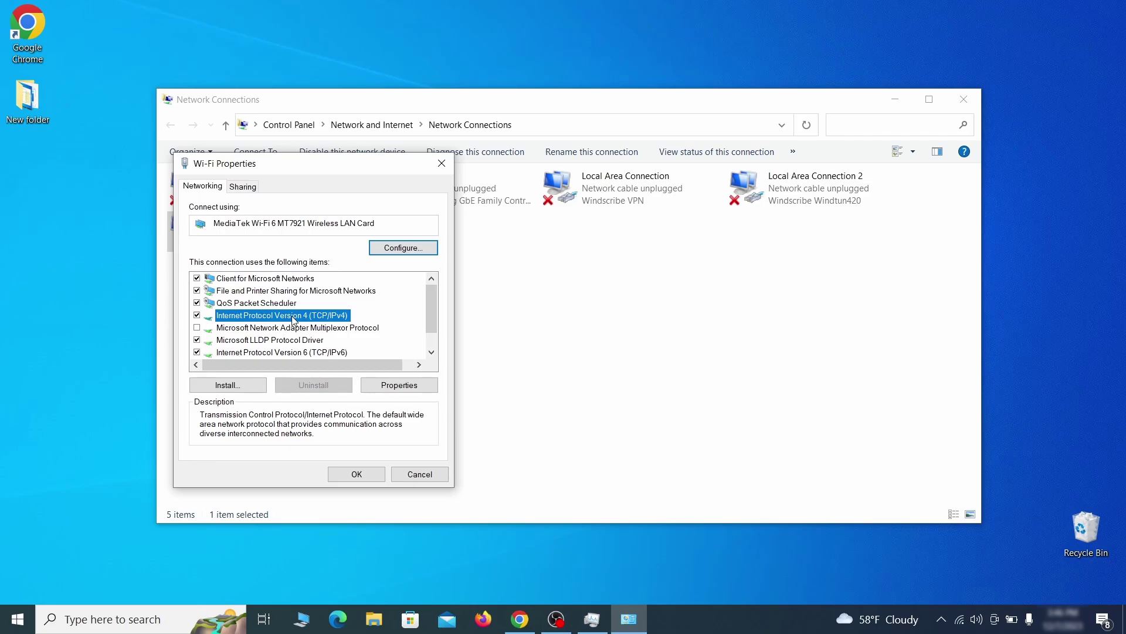
click(400, 385)
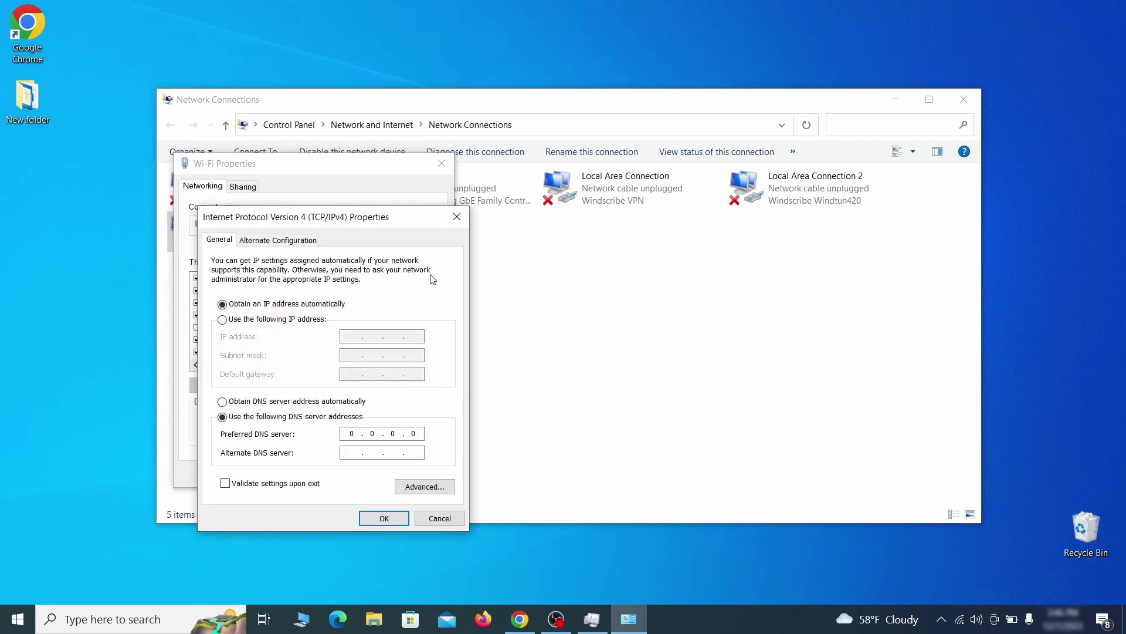
drag(402, 216, 570, 172)
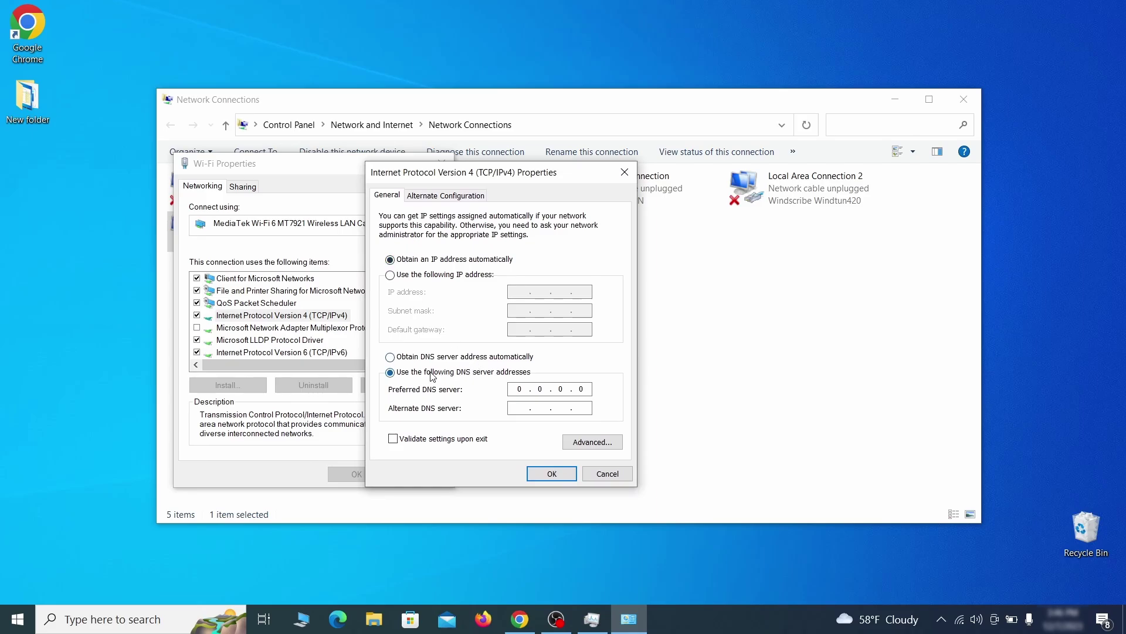
click(592, 443)
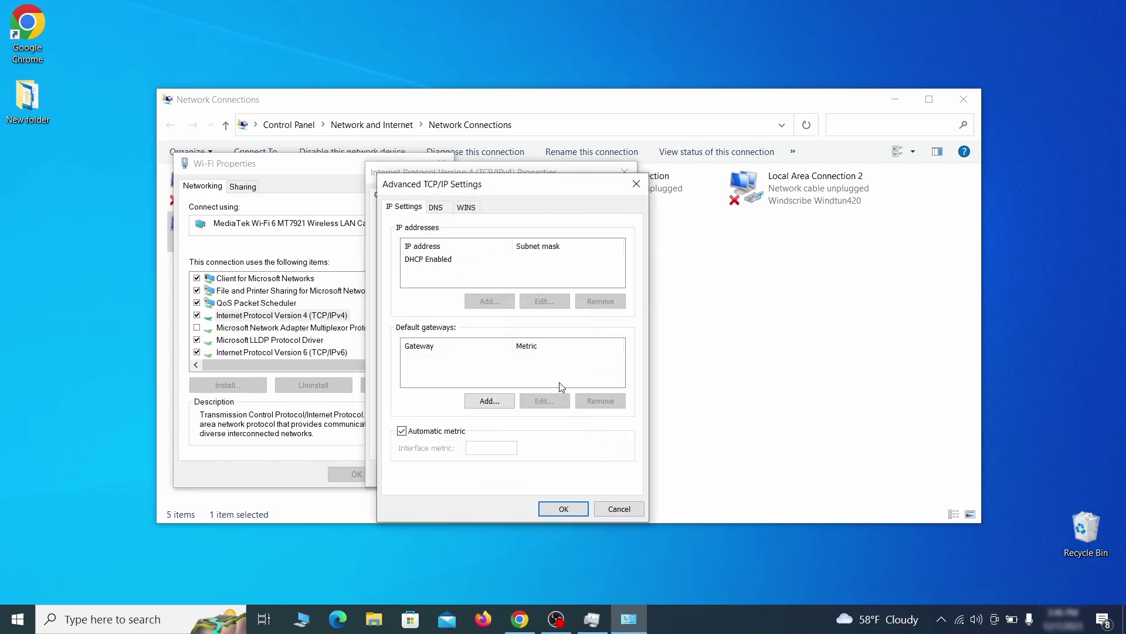
click(437, 208)
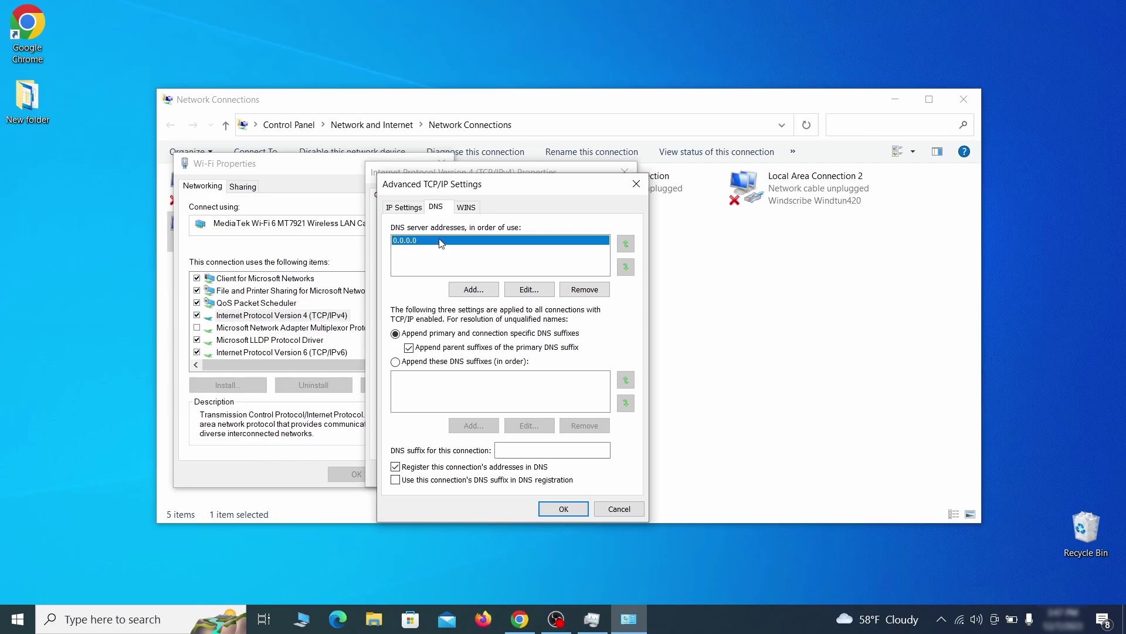
click(596, 292)
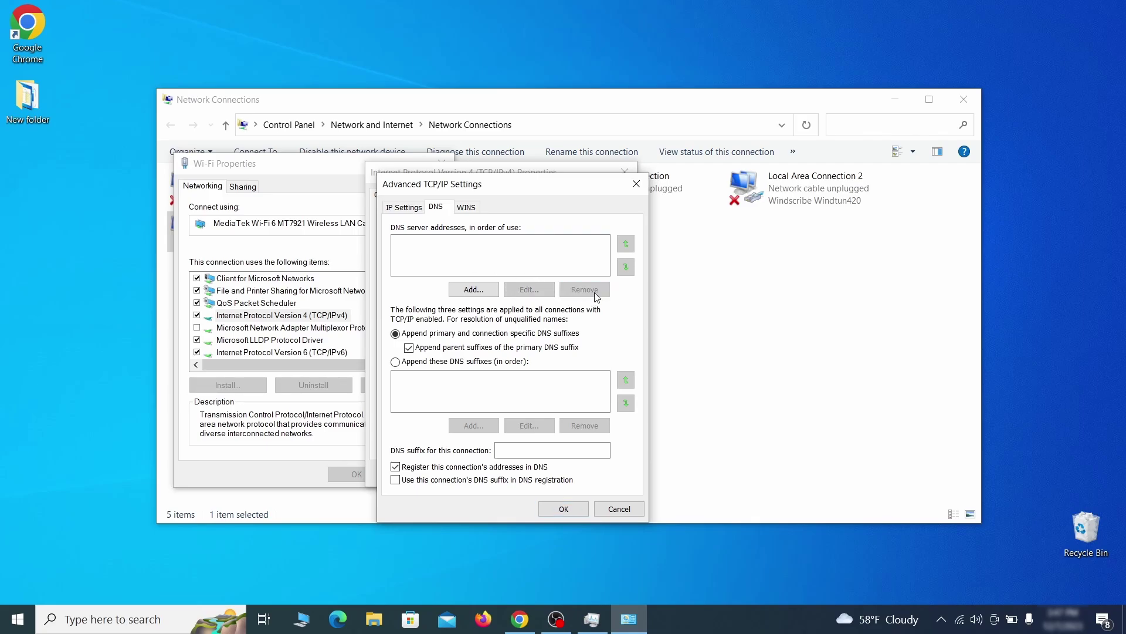
click(563, 509)
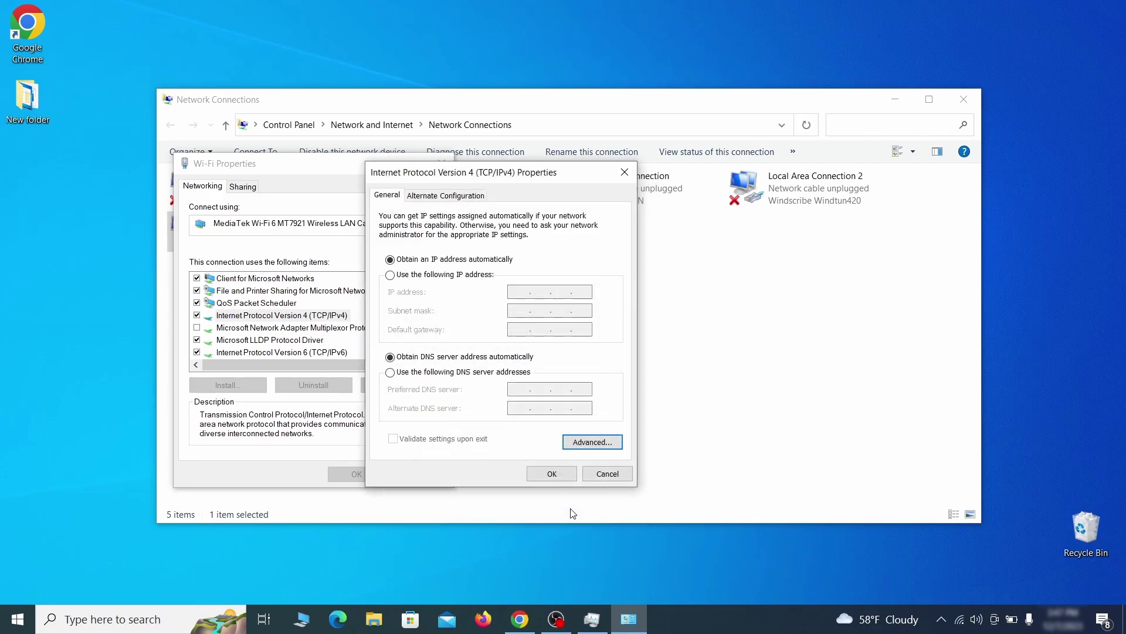
click(552, 474)
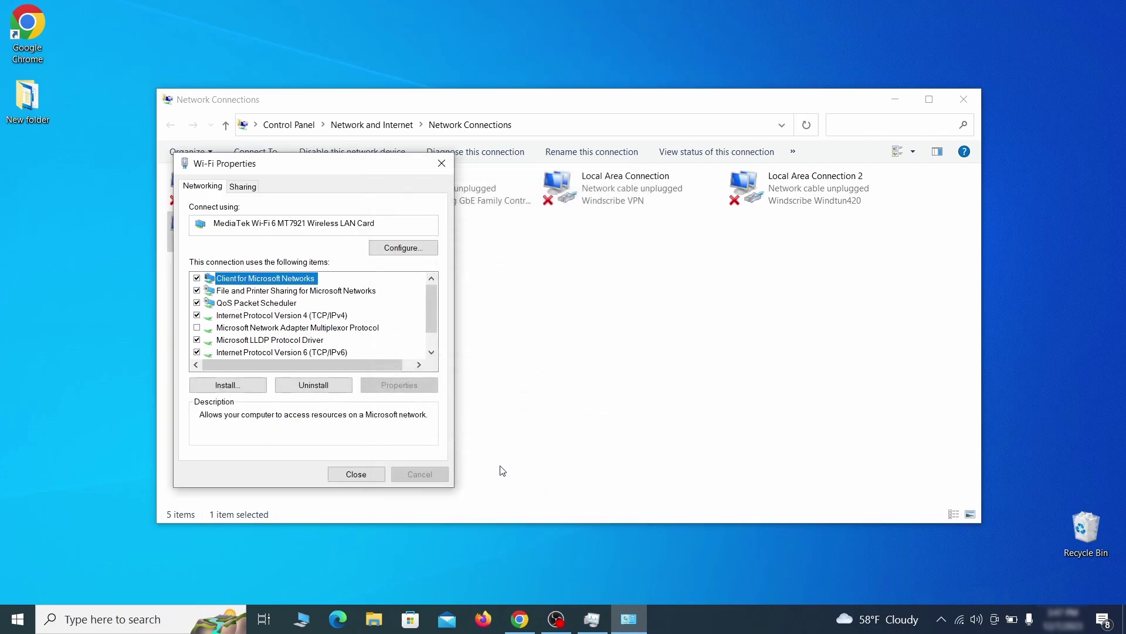
click(356, 474)
Step: Open the hosts file in Notepad and delete its 0.0.0.0 domain entries
key(alt+F4)
key(super)
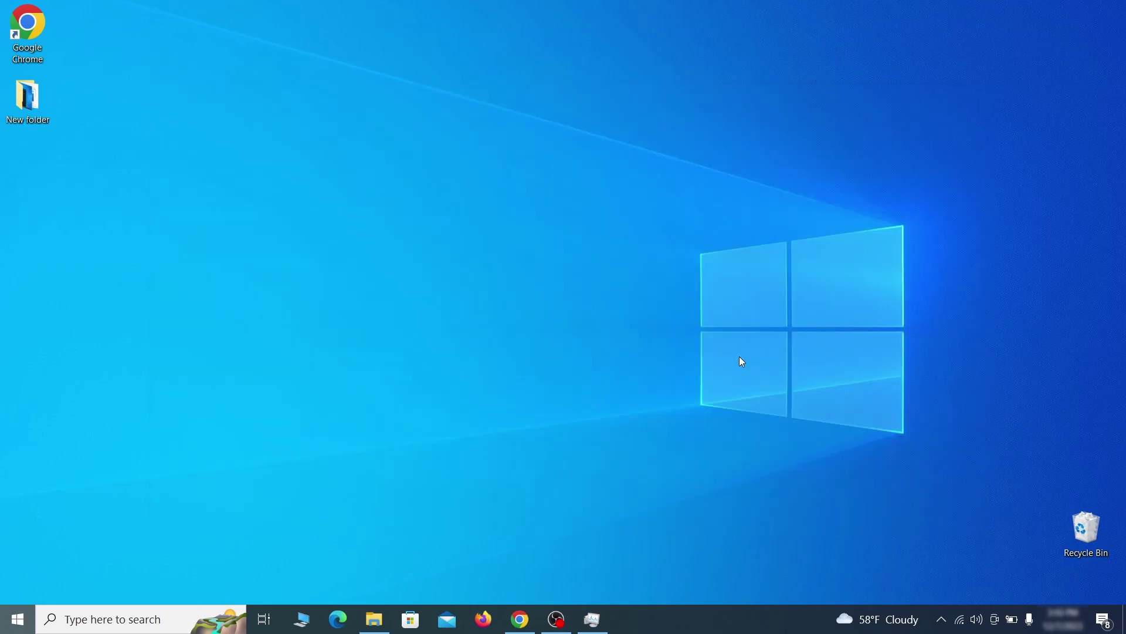
text(C:\Windows\System32\drivers\etc\hosts)
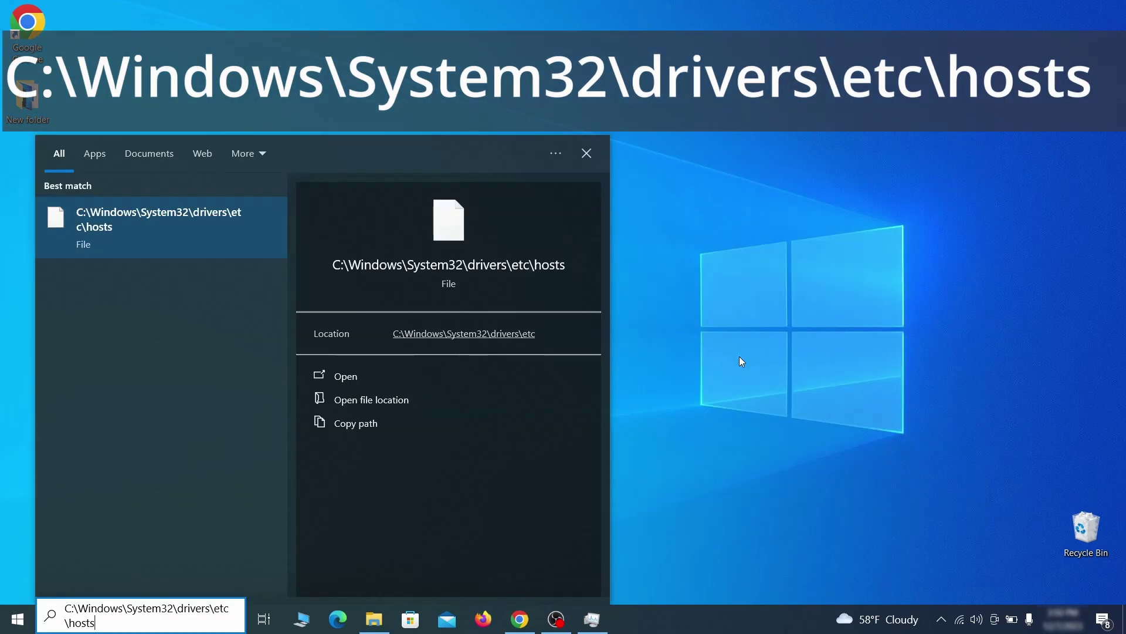
key(Return)
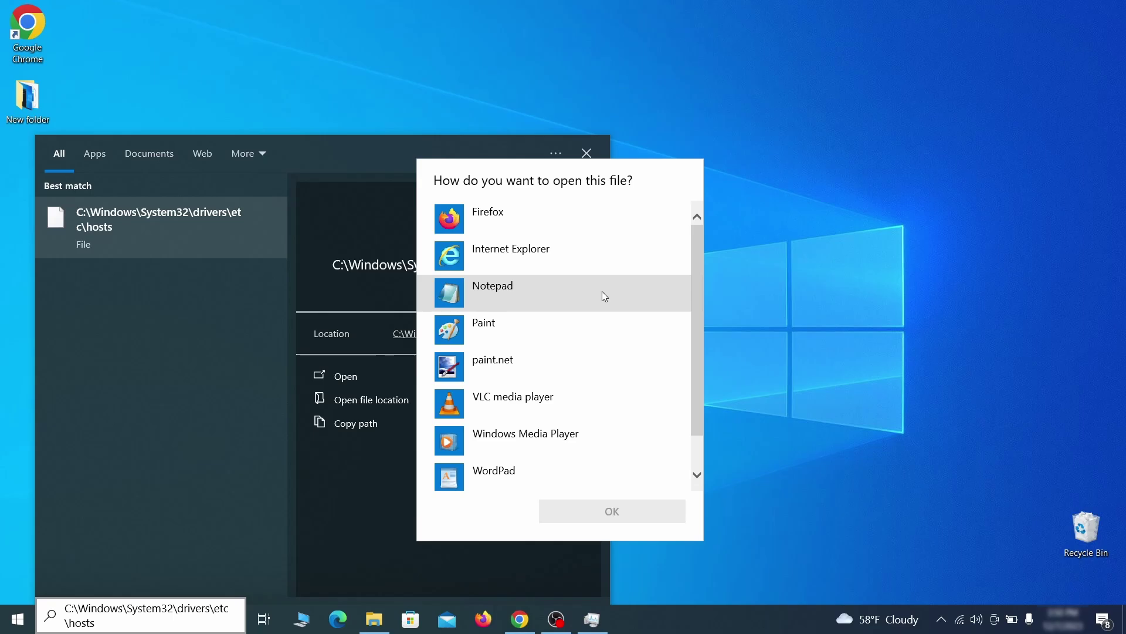
double_click(602, 291)
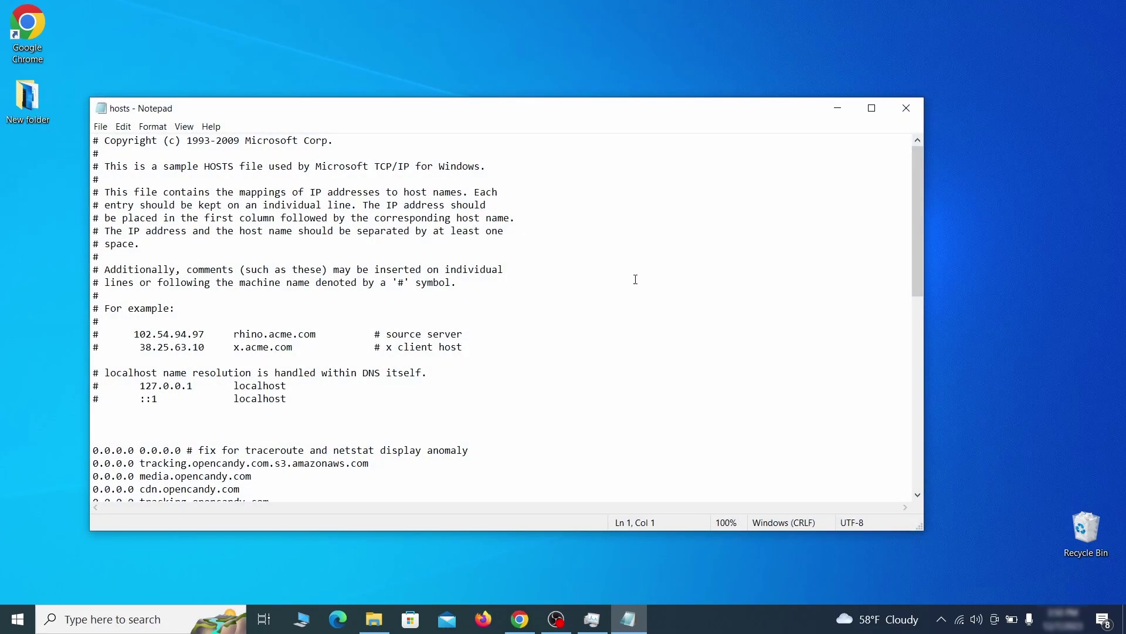
scroll(637, 279, down, 3)
click(102, 336)
drag(94, 335, 286, 472)
scroll(304, 397, down, 1)
scroll(322, 388, down, 8)
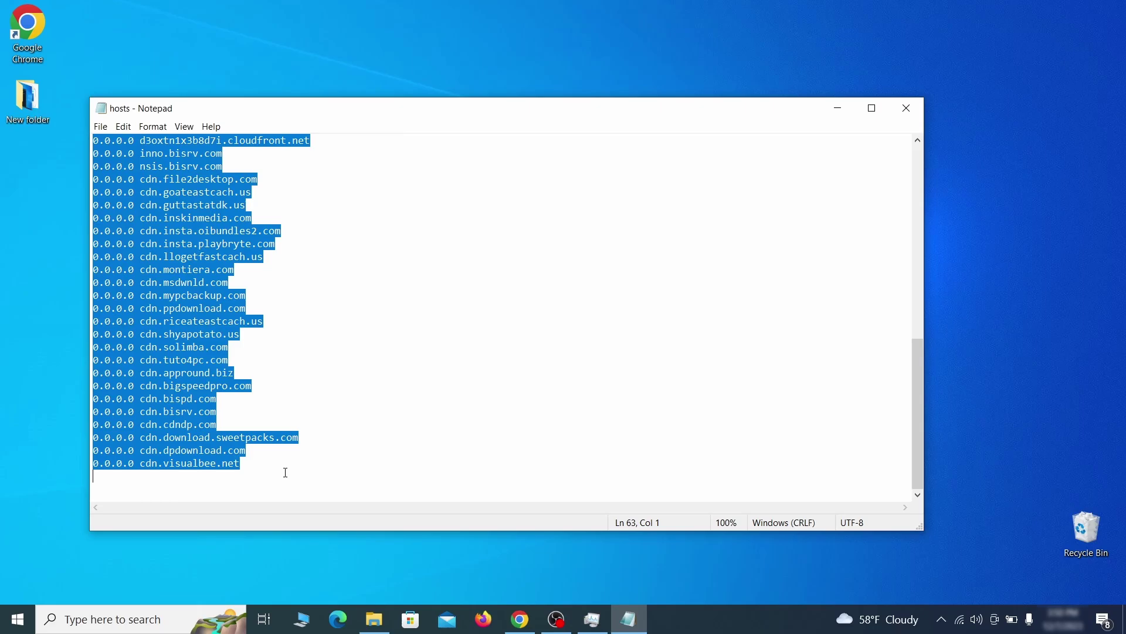
key(Delete)
Step: Save the hosts file and switch Example Malware App Off in Startup apps
click(101, 126)
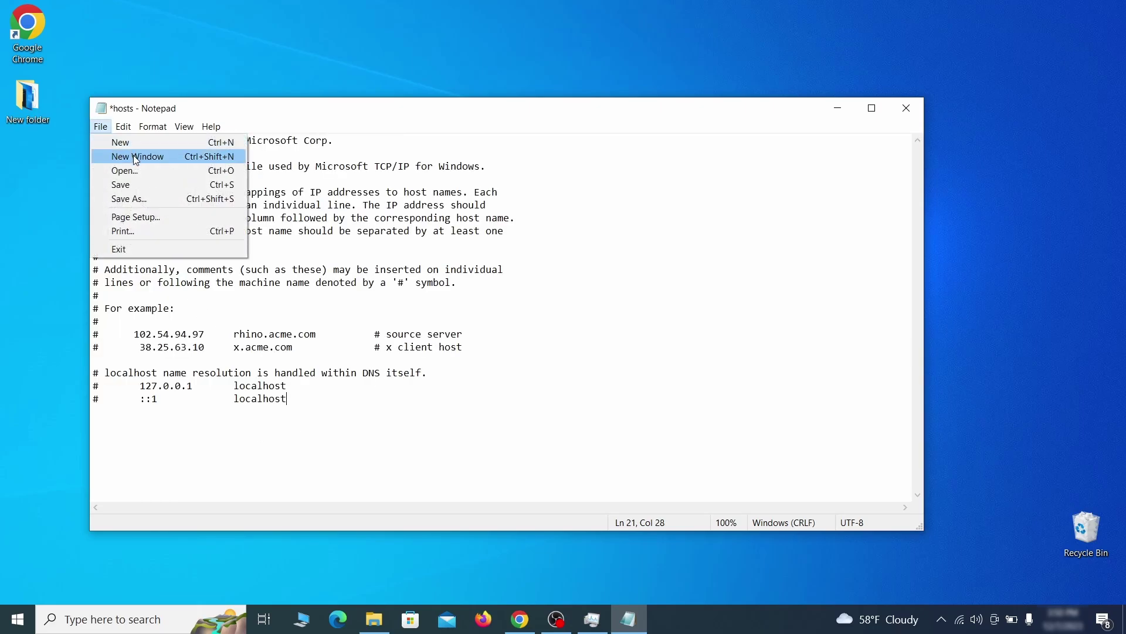
click(146, 183)
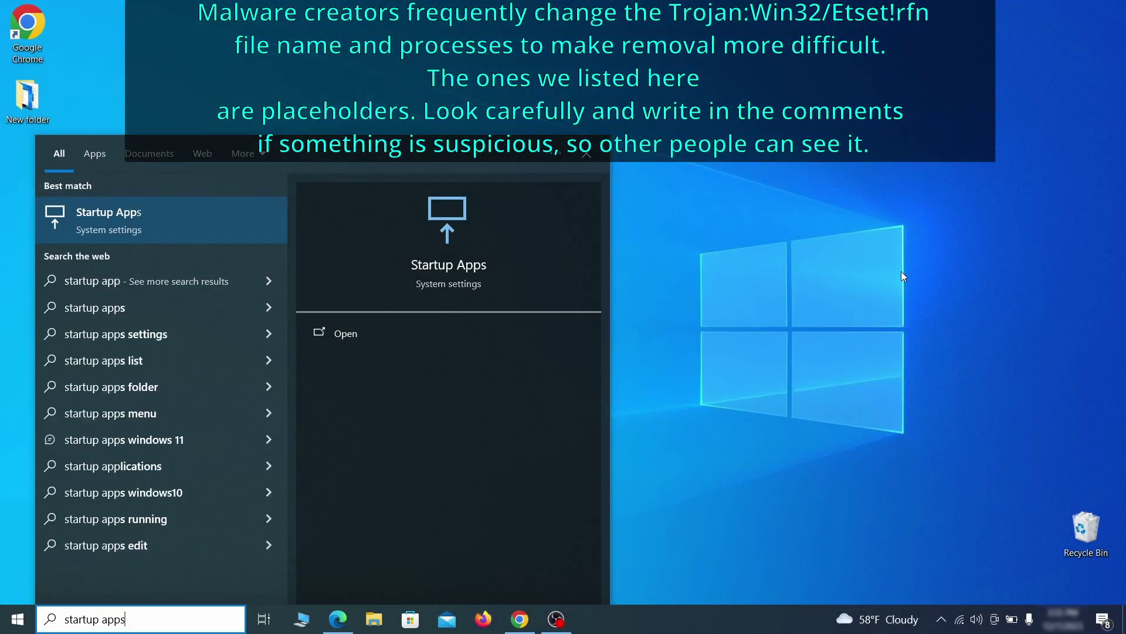
key(Return)
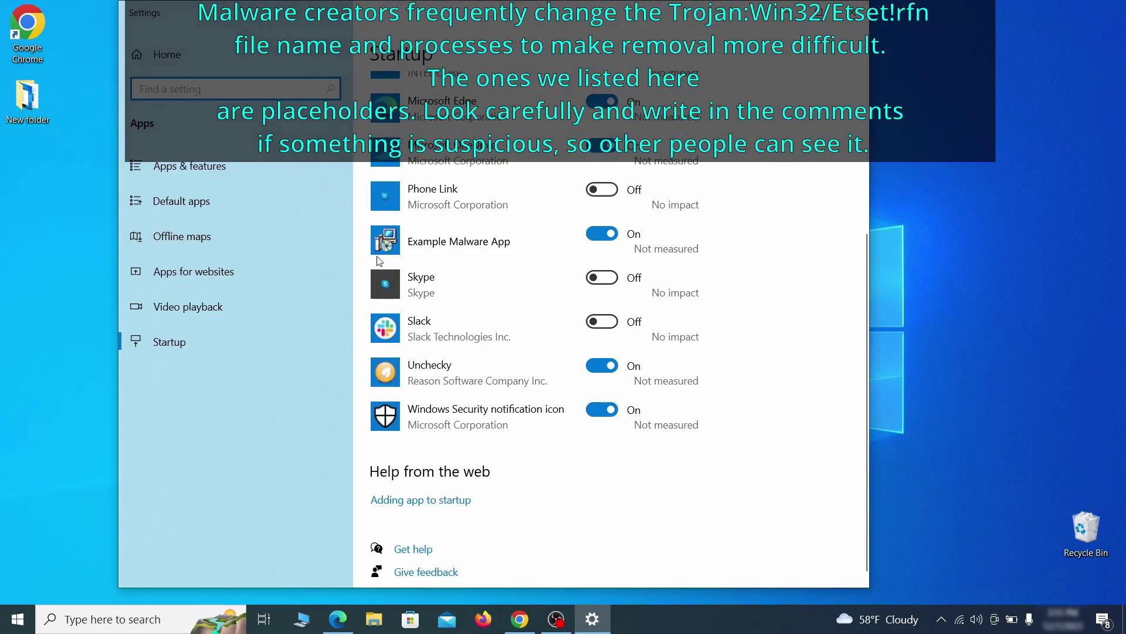
click(605, 239)
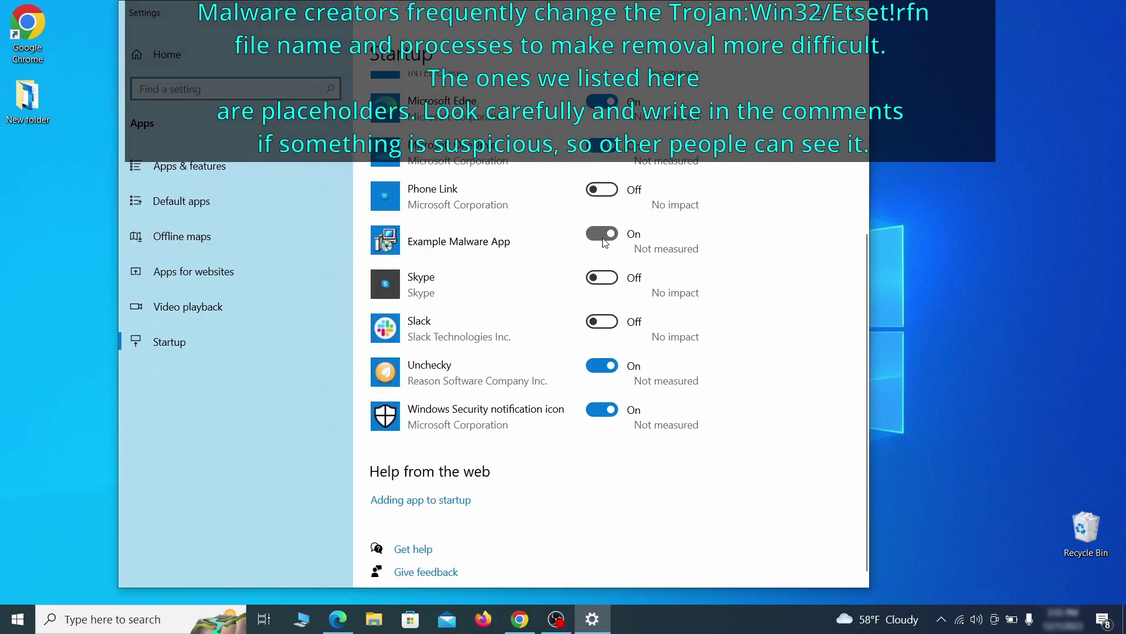
Step: Launch Task Scheduler and select the Example Malware App task in the Task Scheduler Library
click(864, 17)
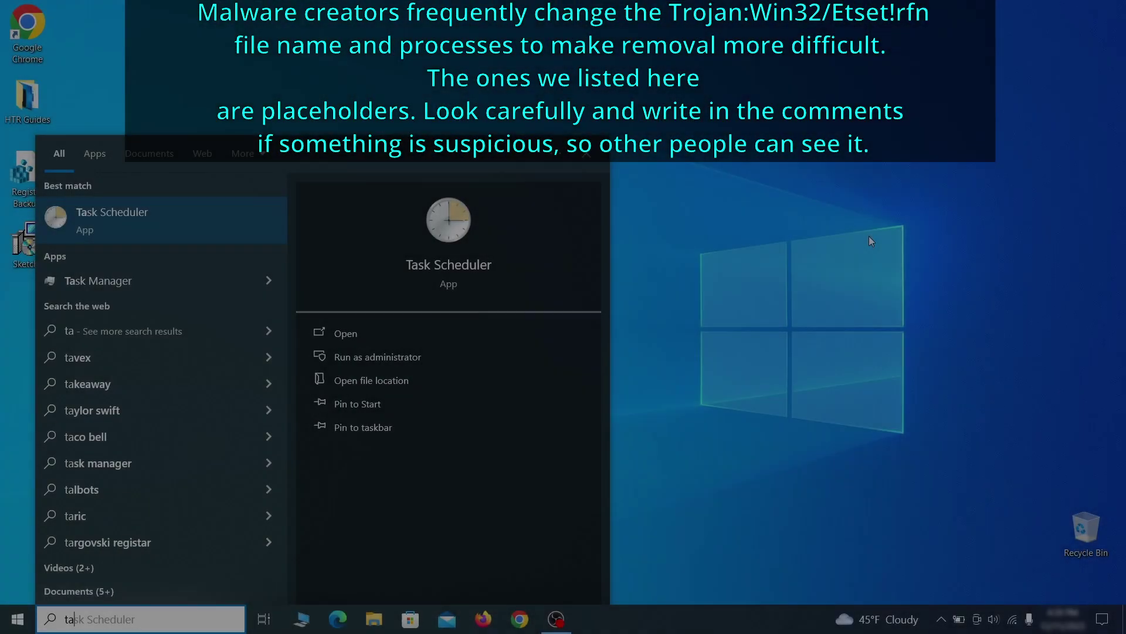
text(sk schedu)
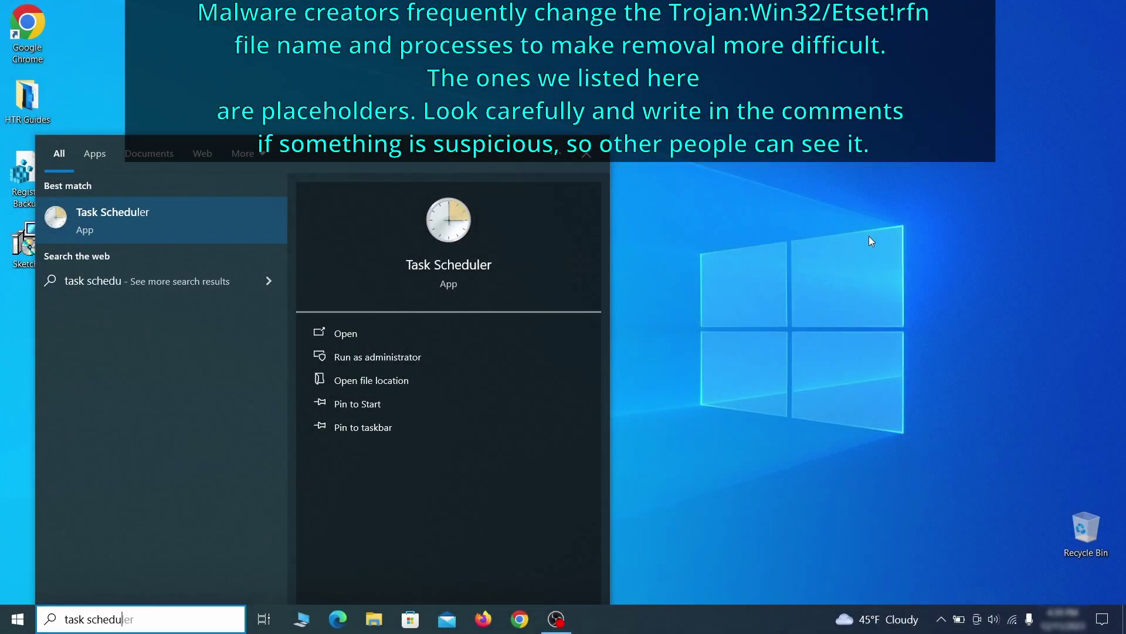
key(Return)
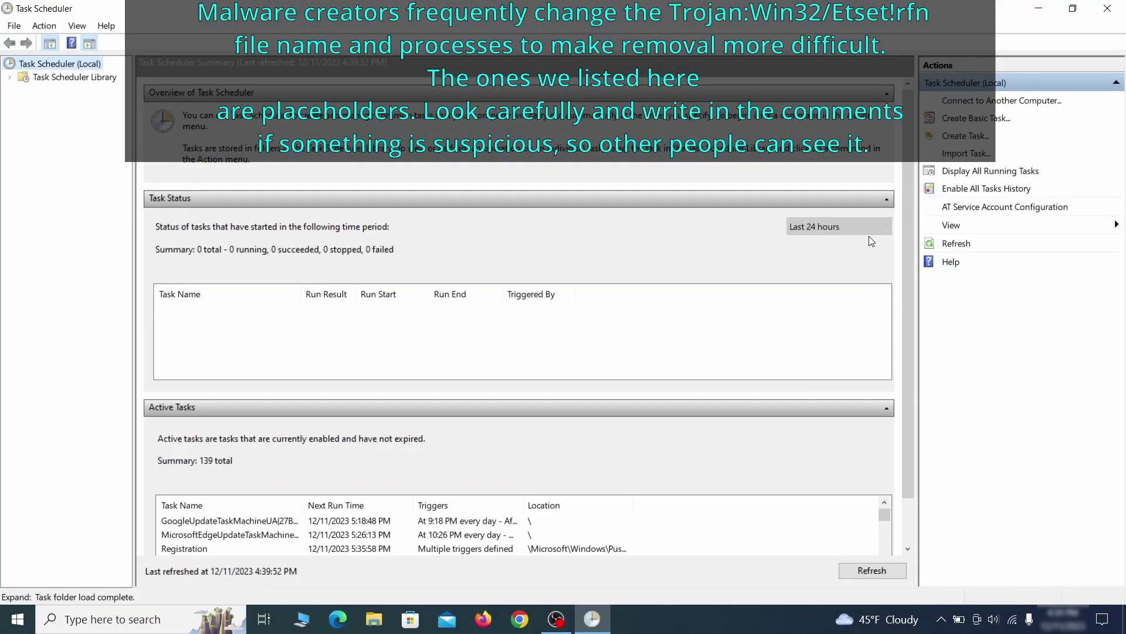
click(75, 77)
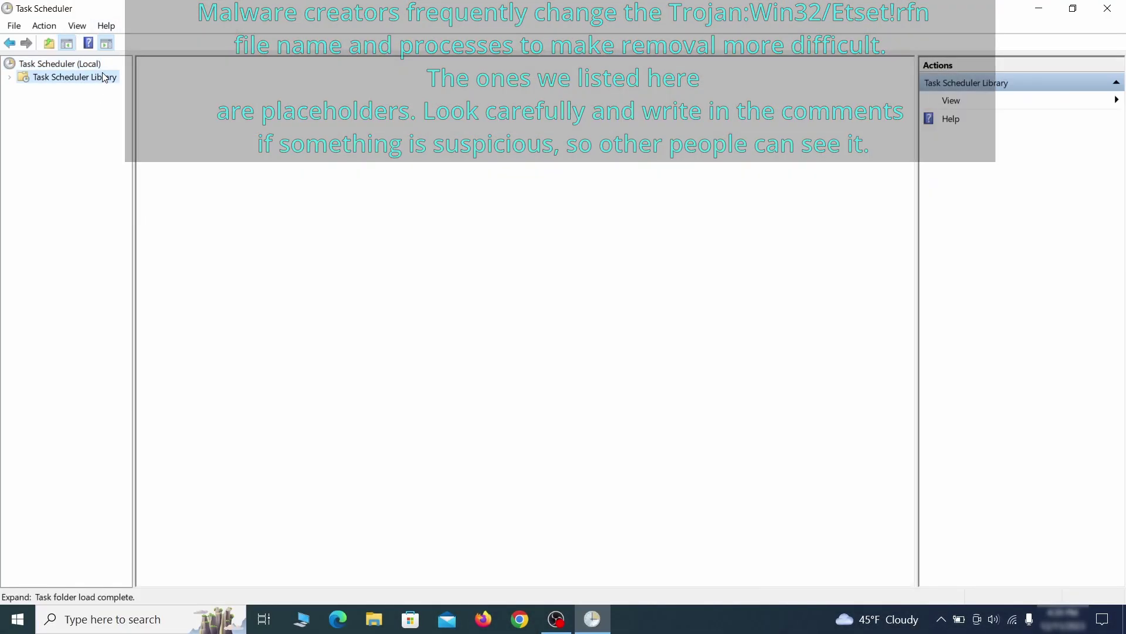
click(302, 349)
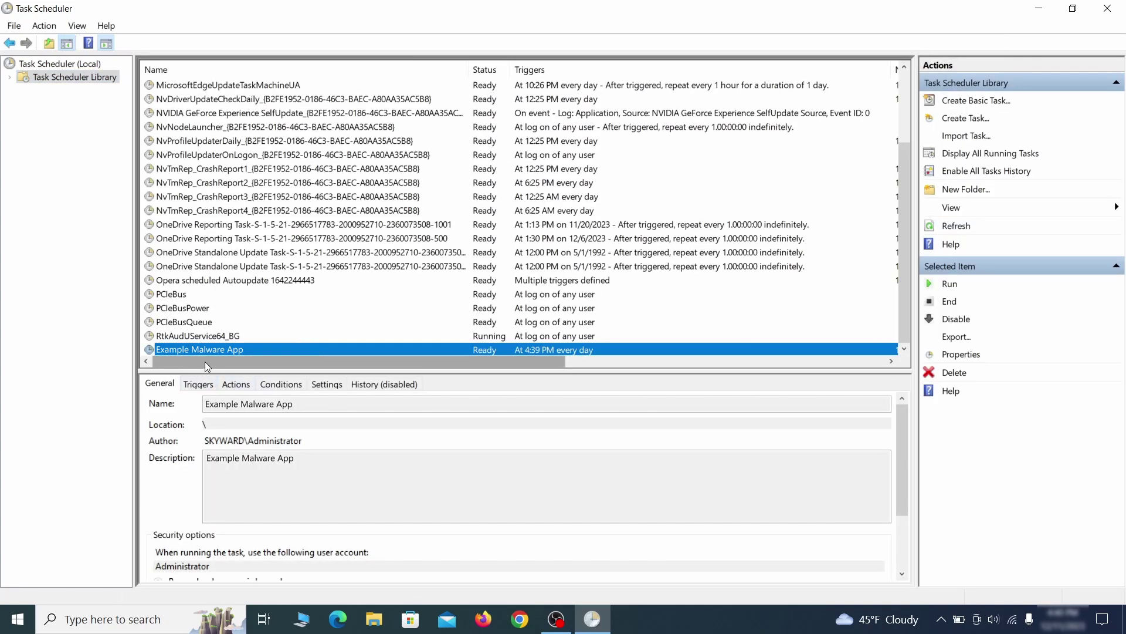
Step: Confirm the task runs ExampleMalwareApp.exe daily in its Properties, then choose to delete it
right_click(326, 352)
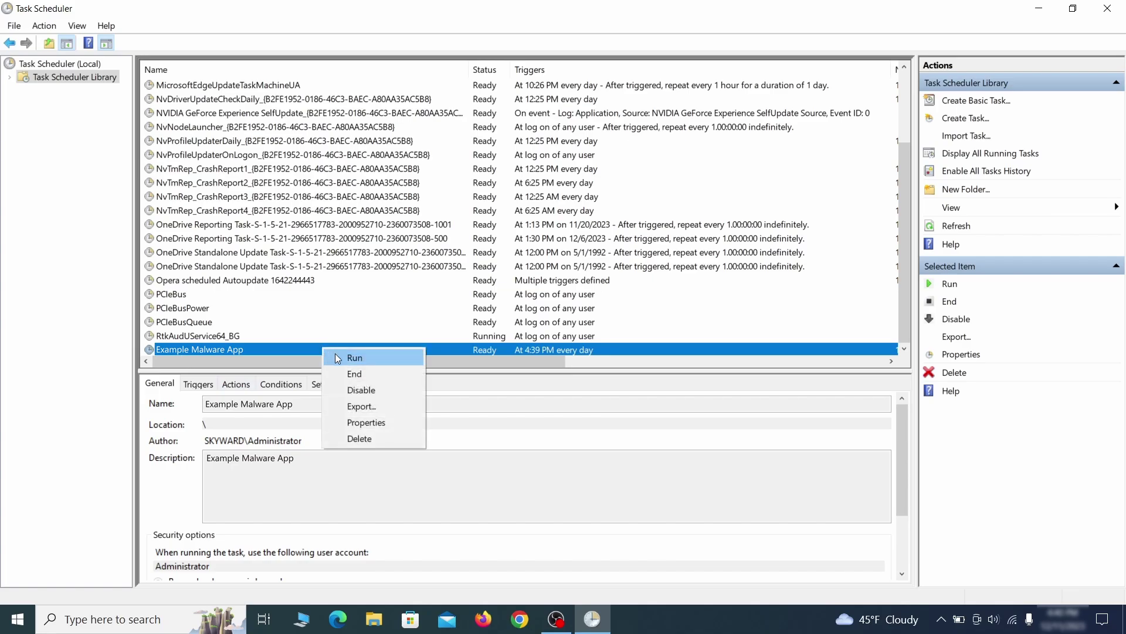
click(370, 425)
click(131, 97)
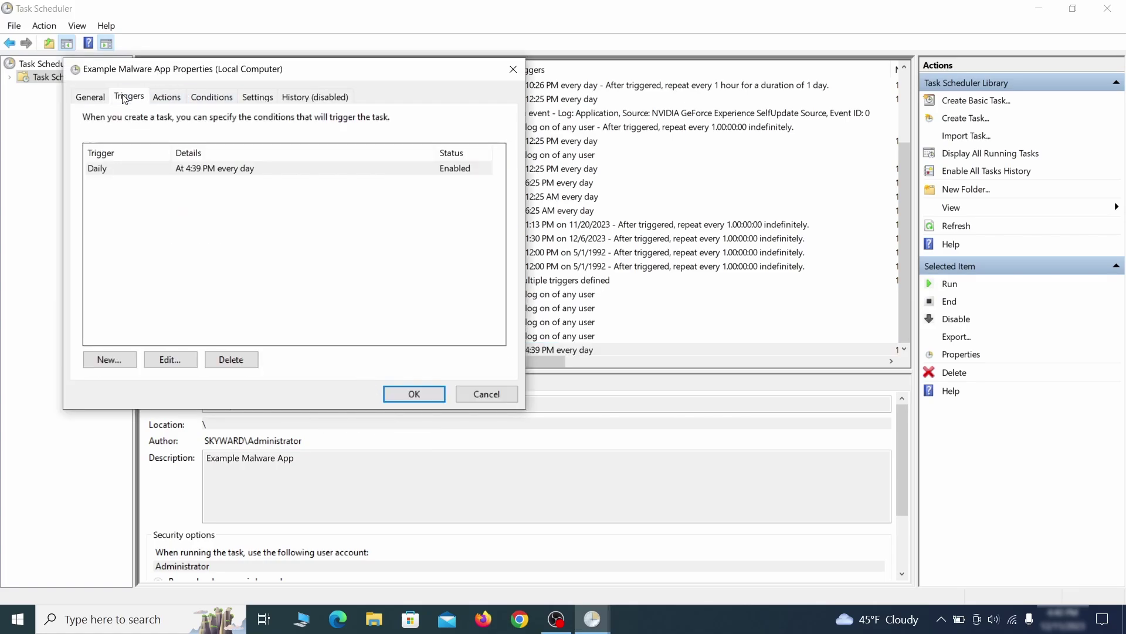
click(173, 99)
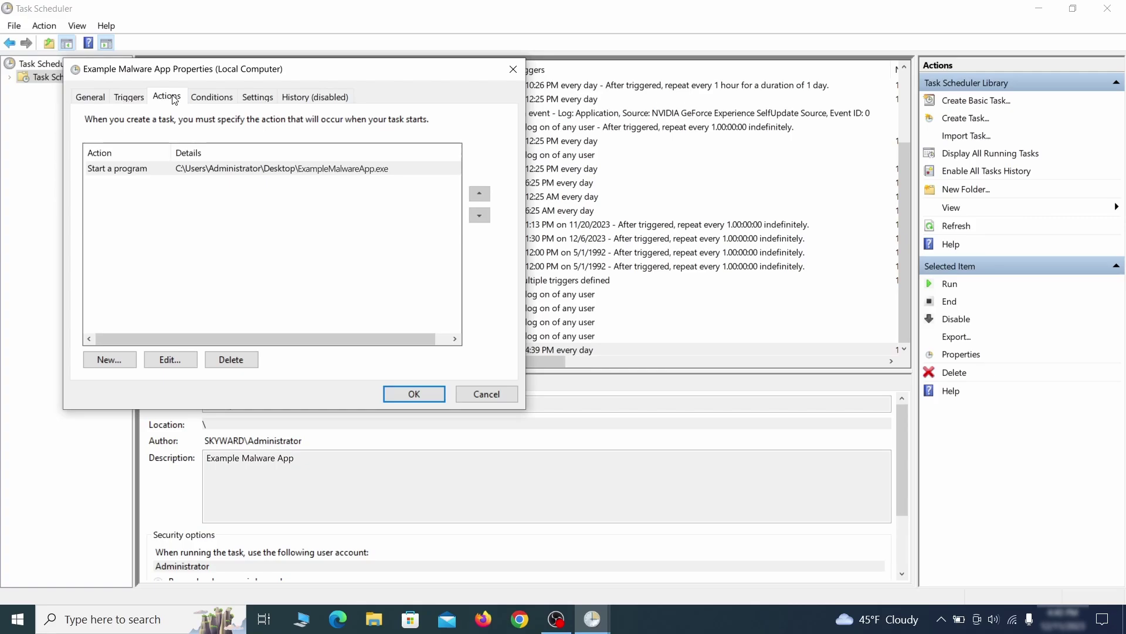
key(Escape)
right_click(361, 349)
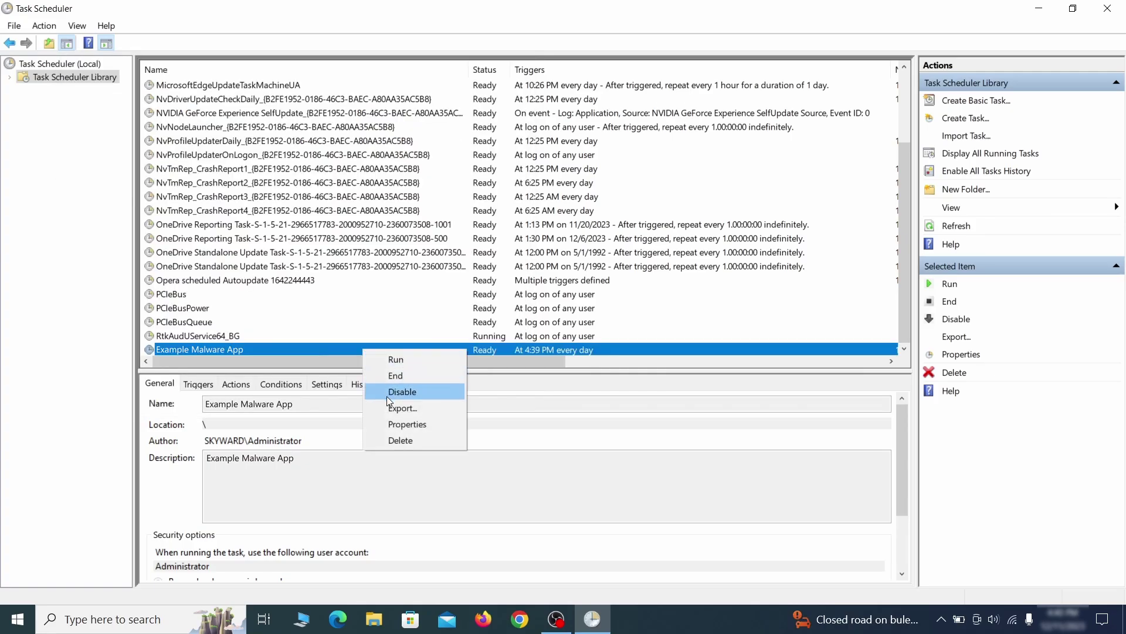
click(400, 439)
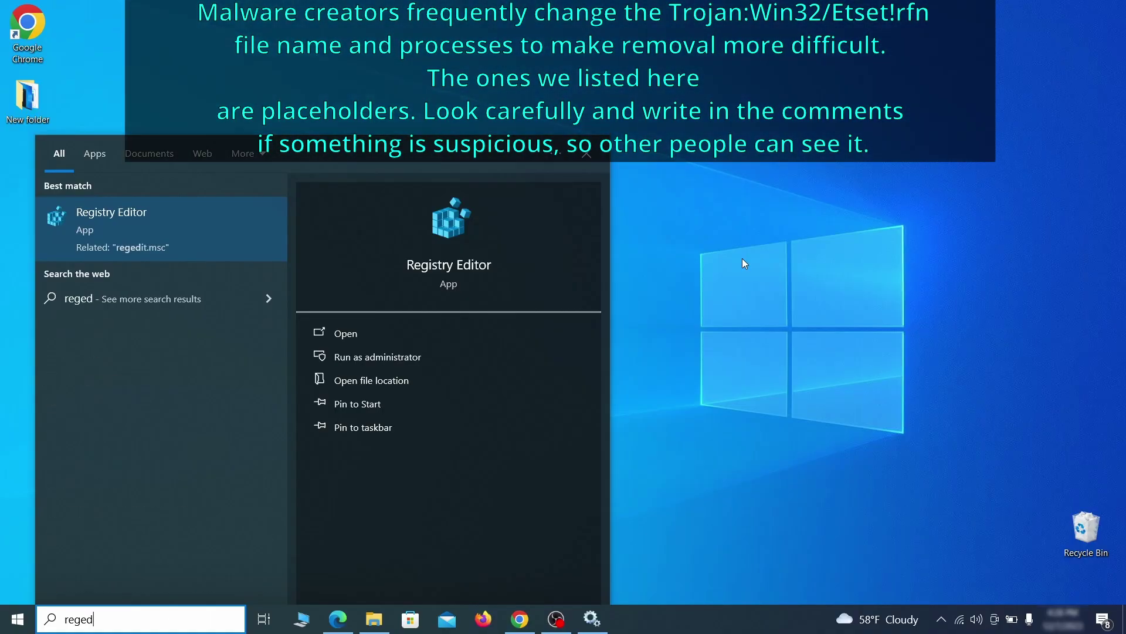
Step: Run Registry Editor as administrator
text(it)
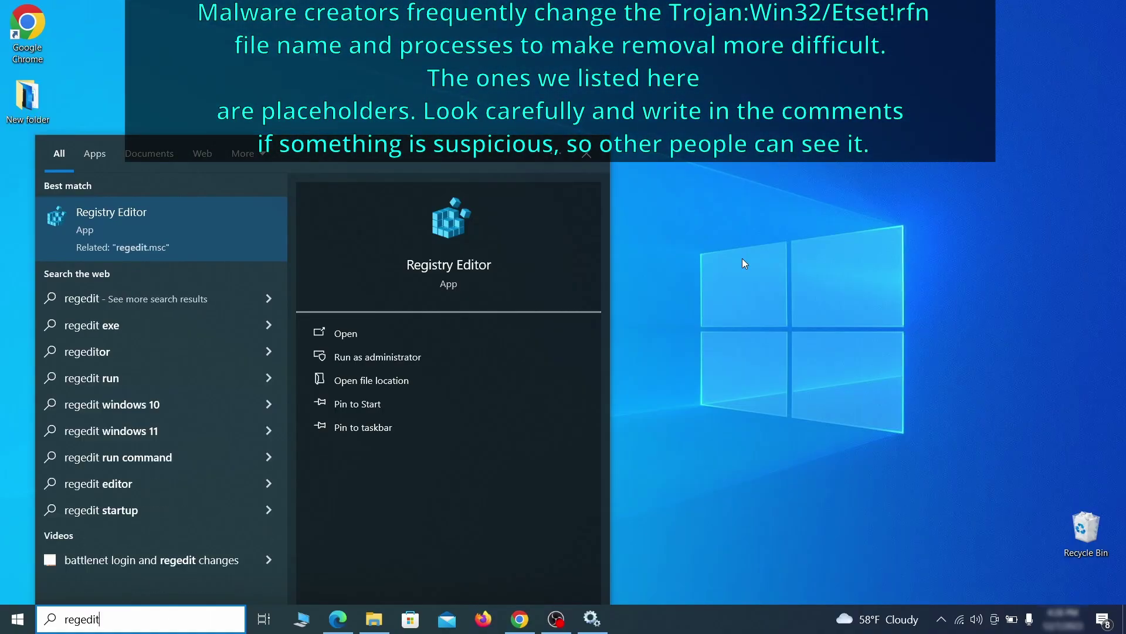
right_click(209, 218)
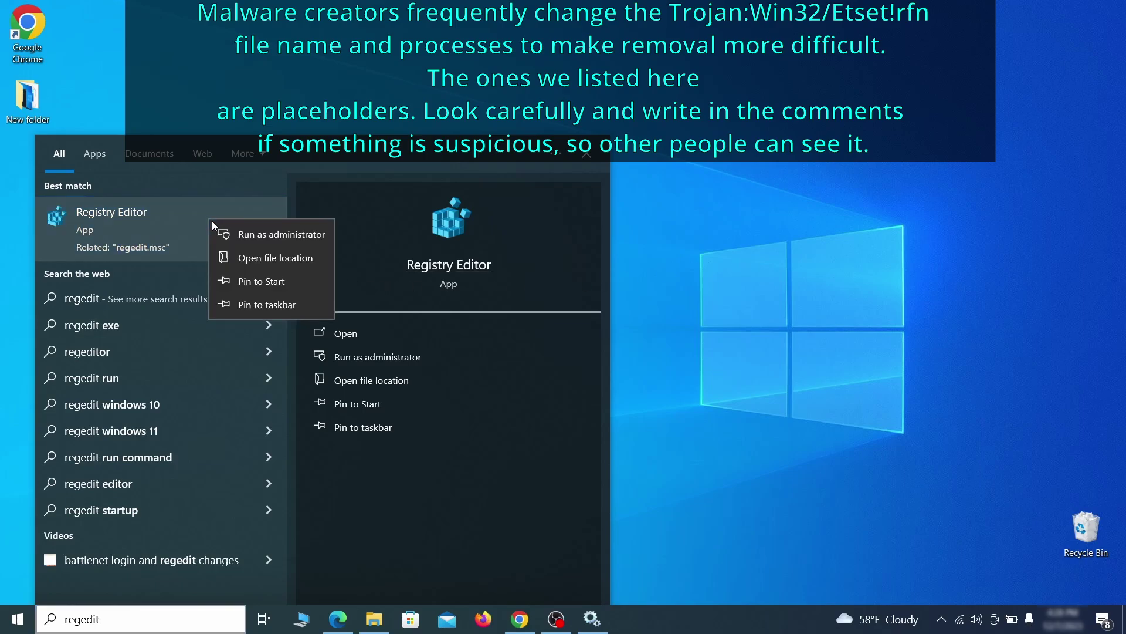
click(272, 235)
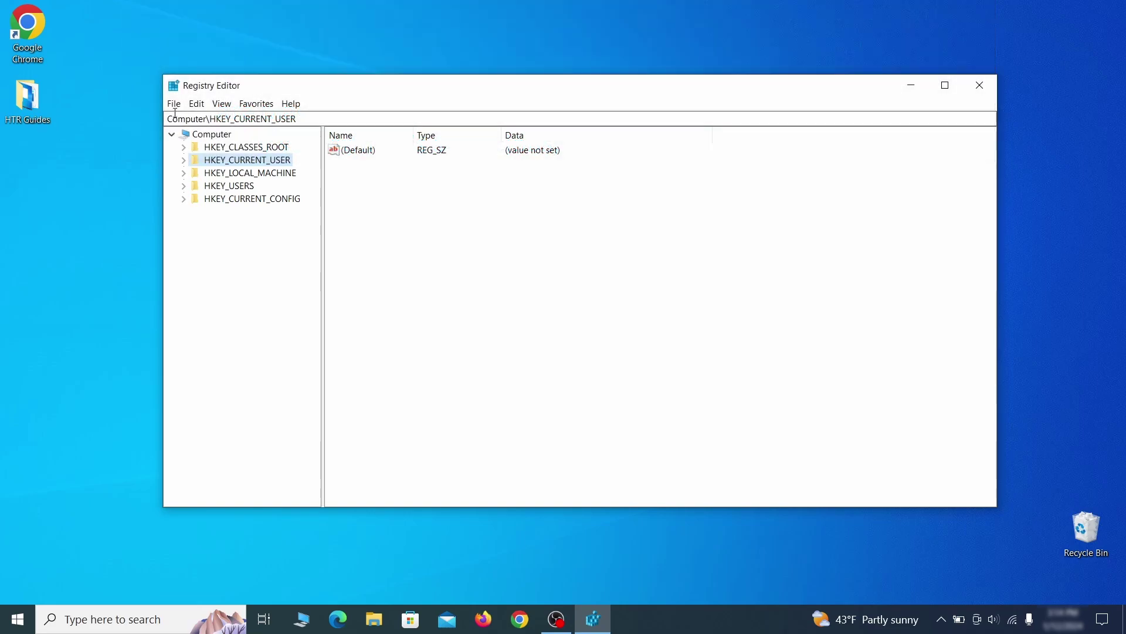
Step: Export the HKEY_CURRENT_USER branch as Registry Backup 1 on the desktop
click(173, 103)
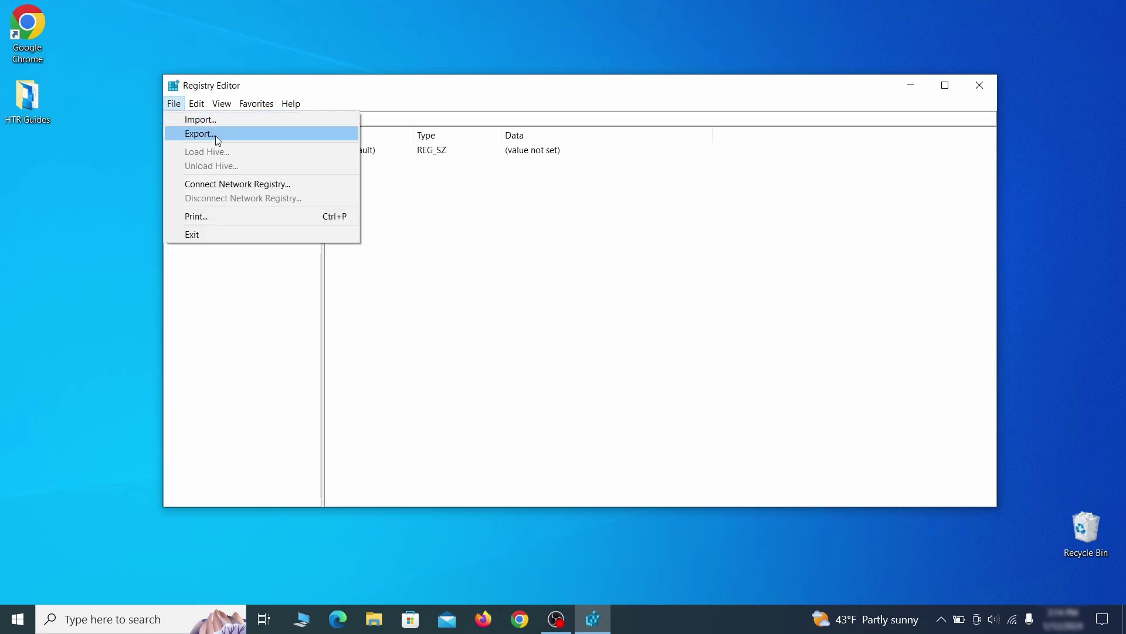
click(271, 134)
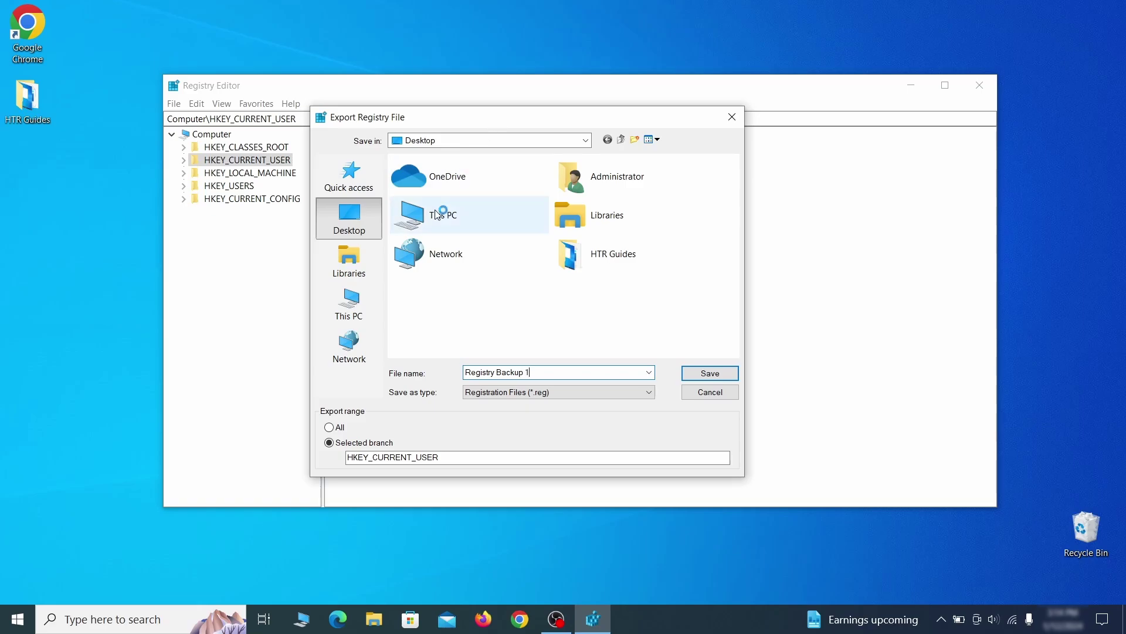
key(Return)
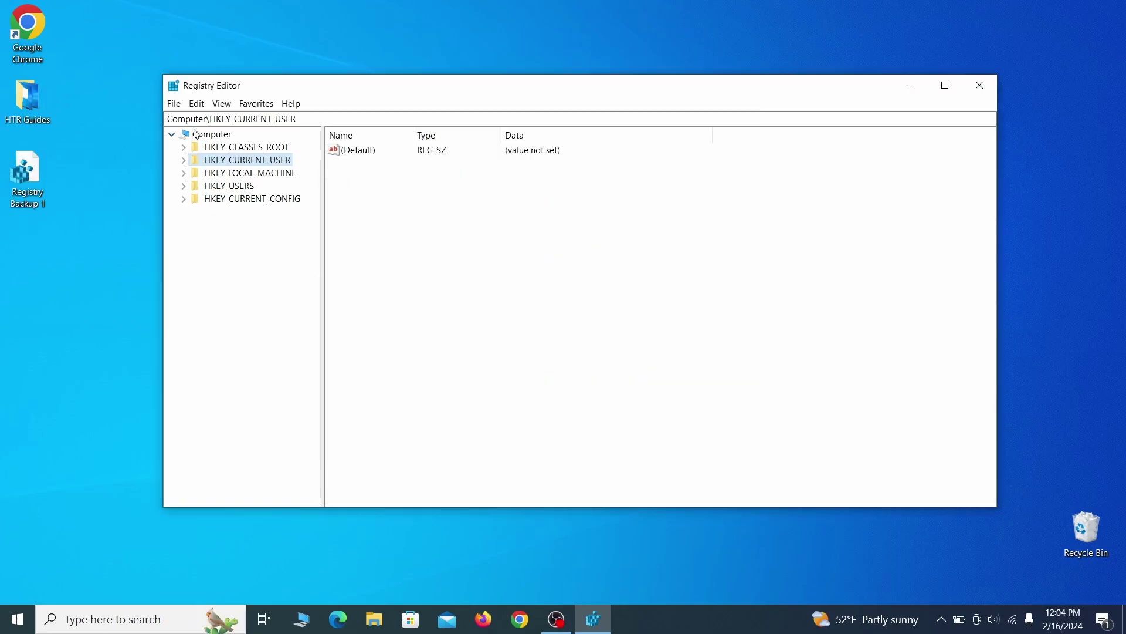
Step: Start importing the Registry Backup 1 file into the registry
click(174, 103)
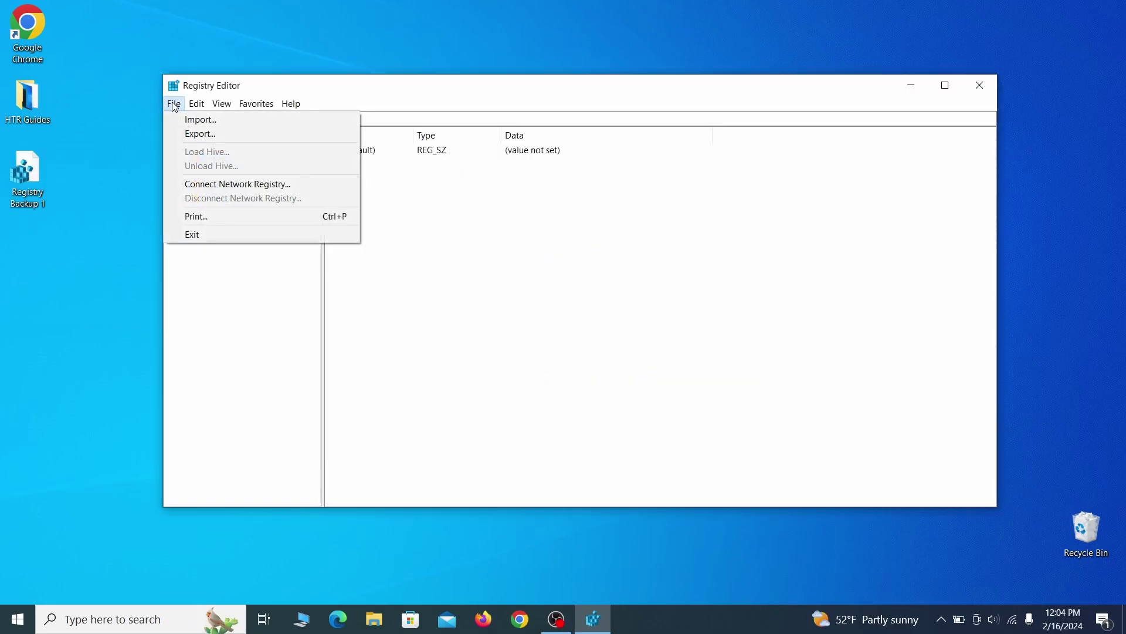
click(246, 127)
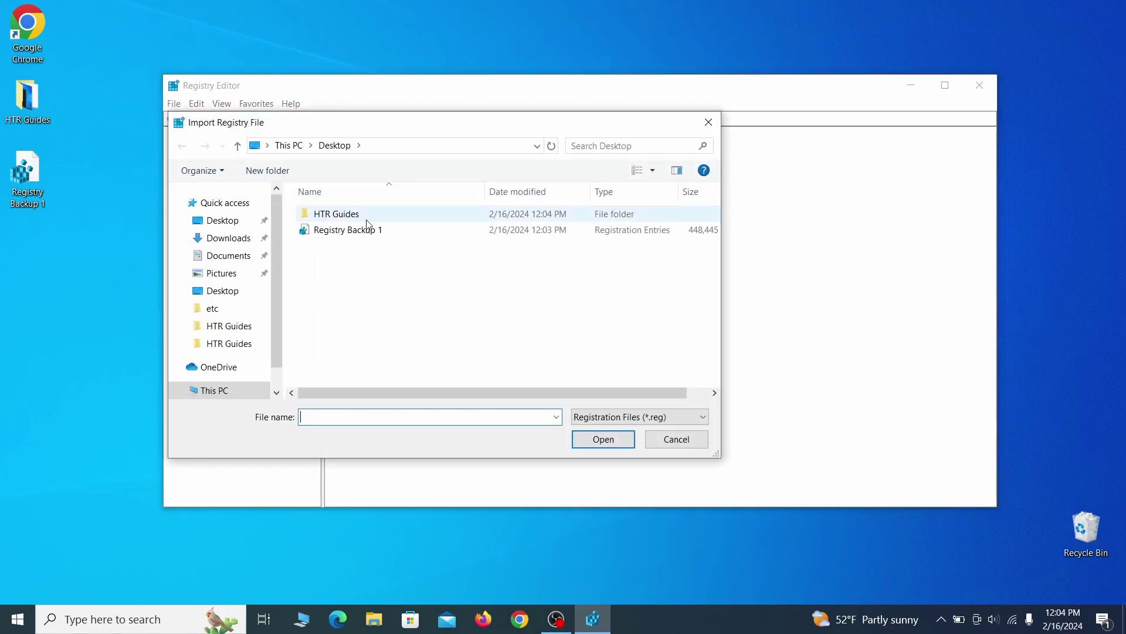
click(391, 234)
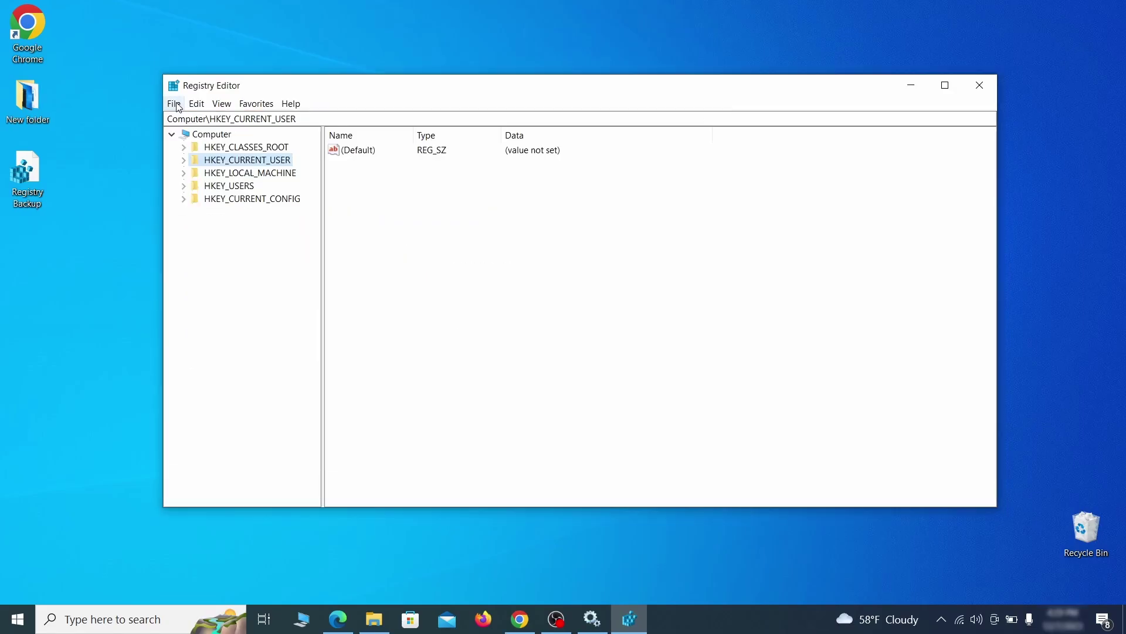
click(174, 104)
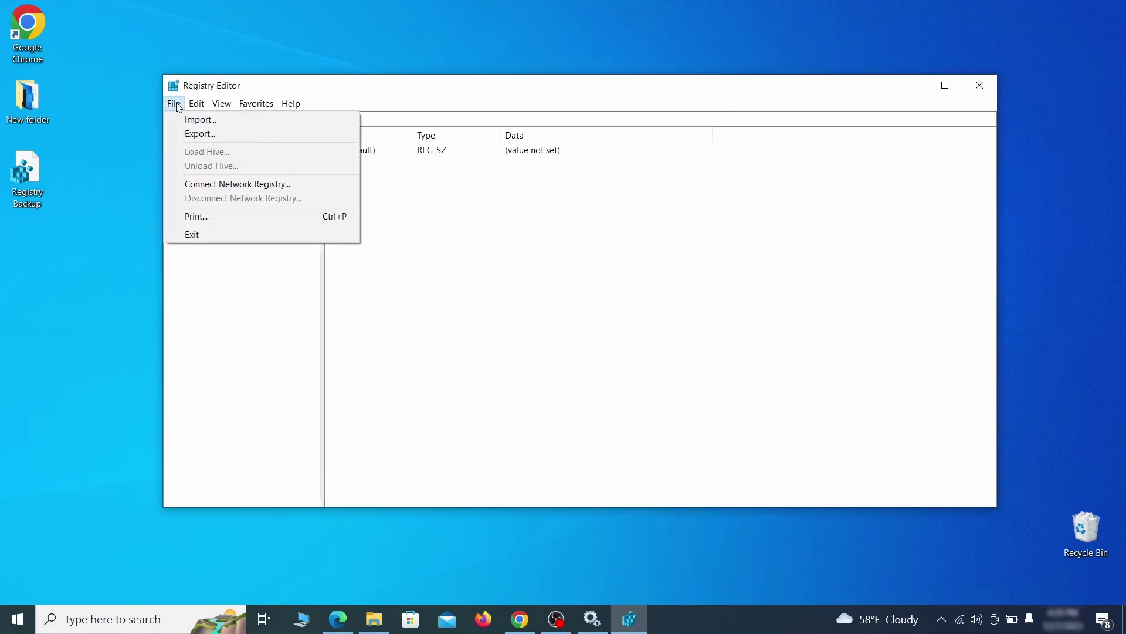
Step: Search the registry for 'Example Malw' and bring up actions for the Example Malware App Reopen key
mouse_move(201, 106)
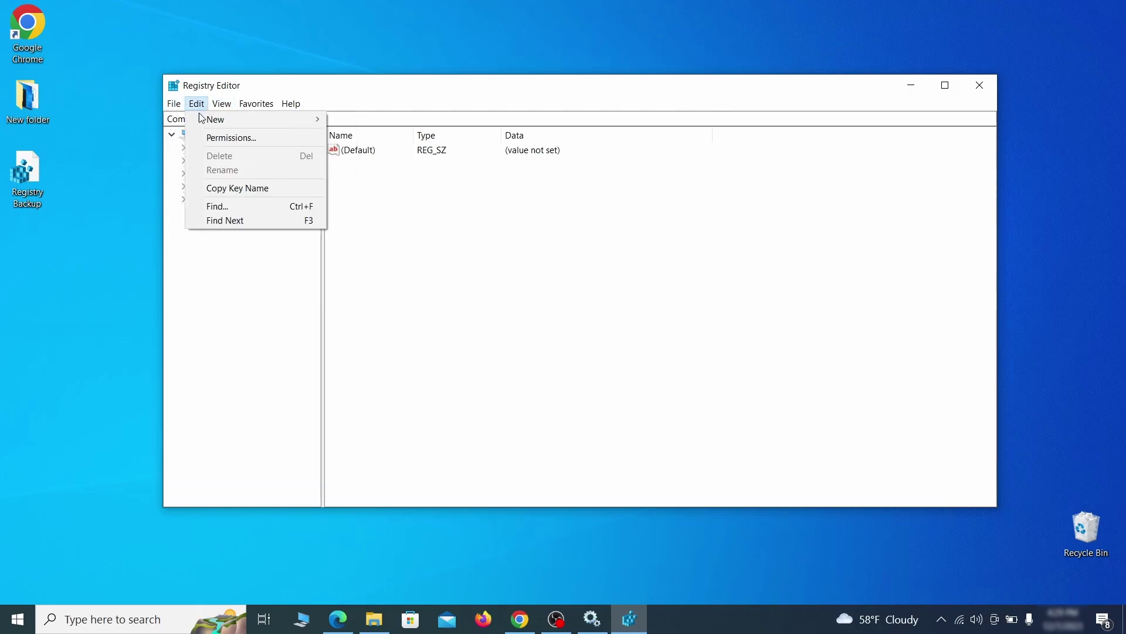
click(244, 207)
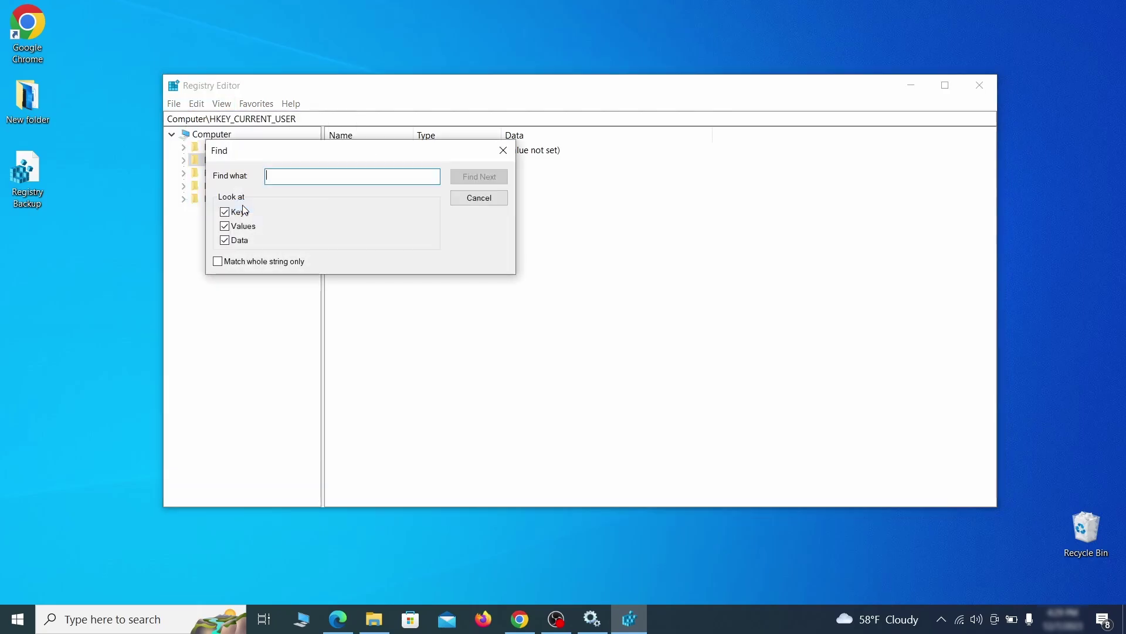
text(Example Malware App)
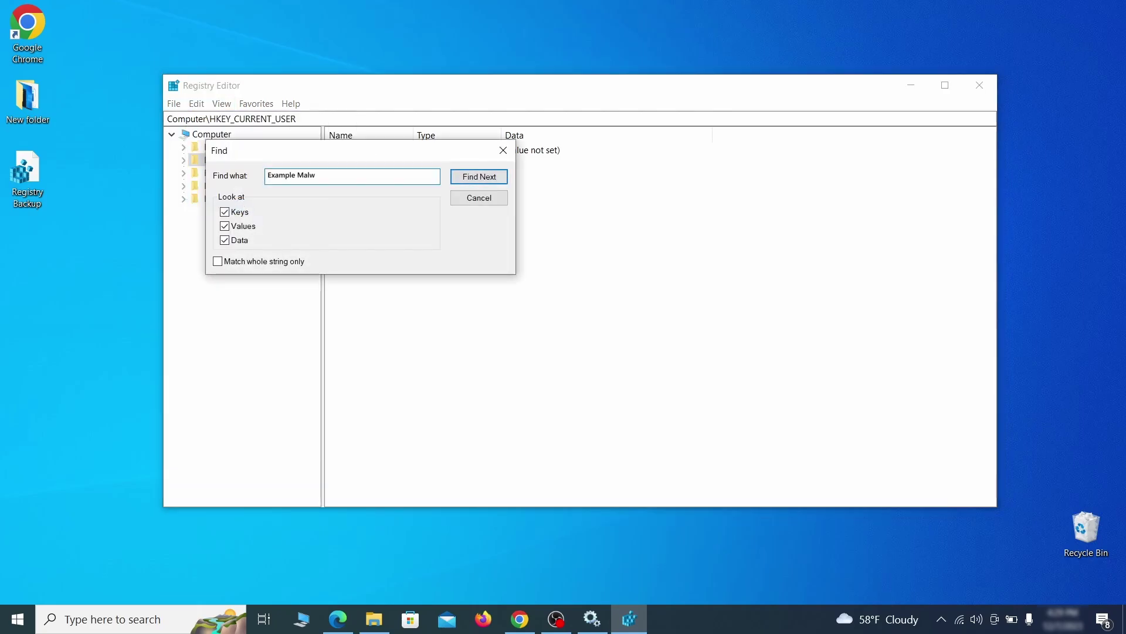
click(489, 177)
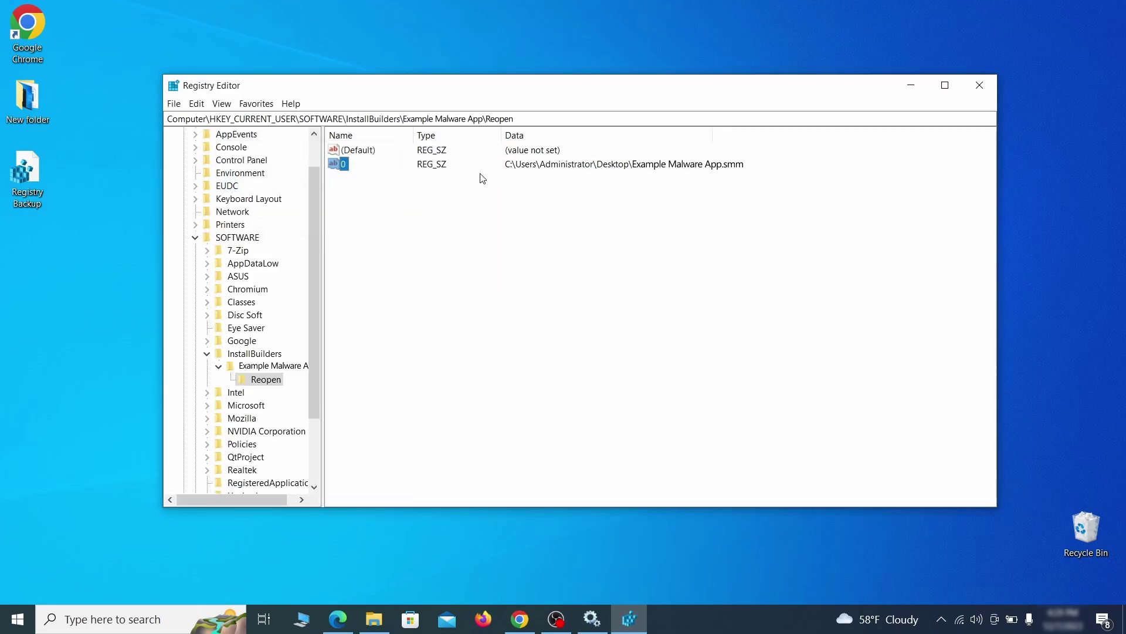
click(274, 382)
right_click(274, 384)
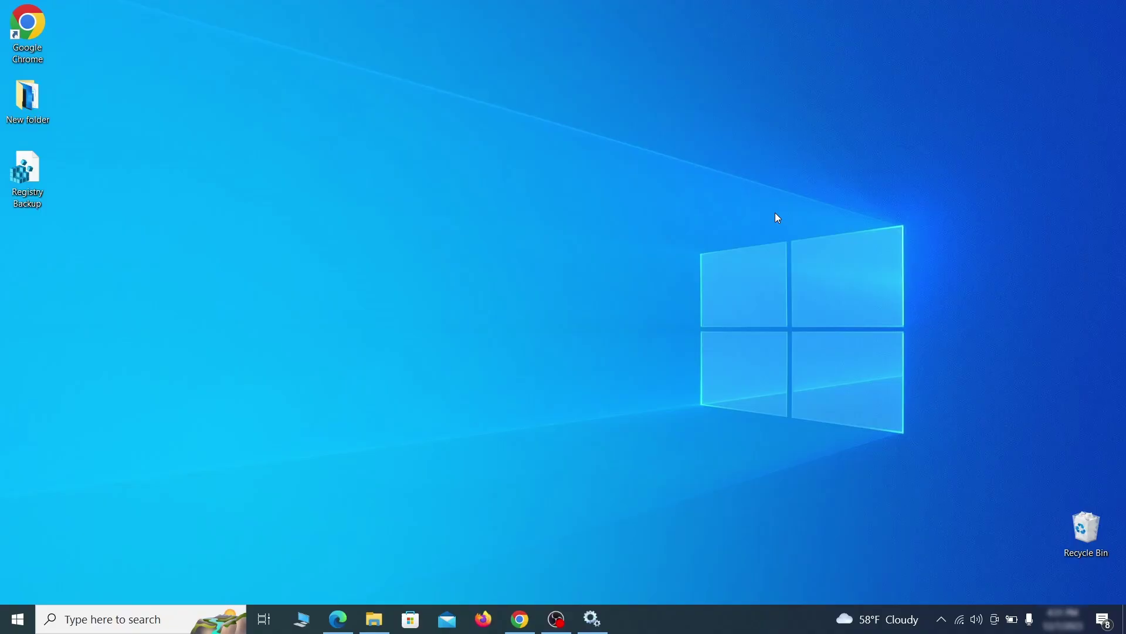
Step: Run MRT from the Run box and complete a full scan that finds no malicious software
key(super+r)
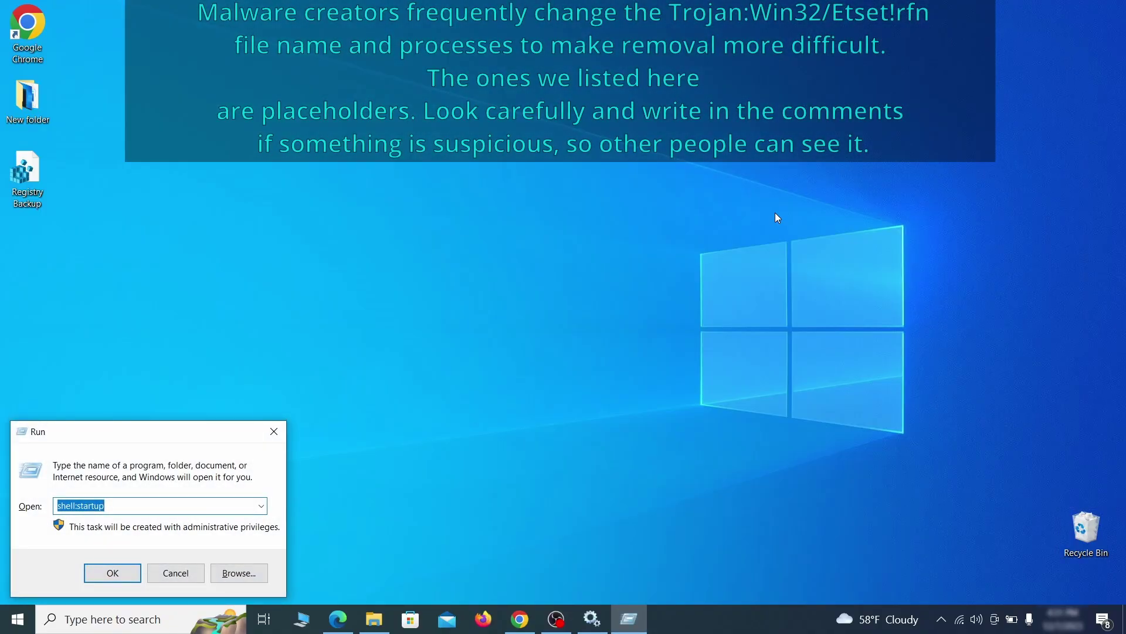
key(BackSpace)
text(M)
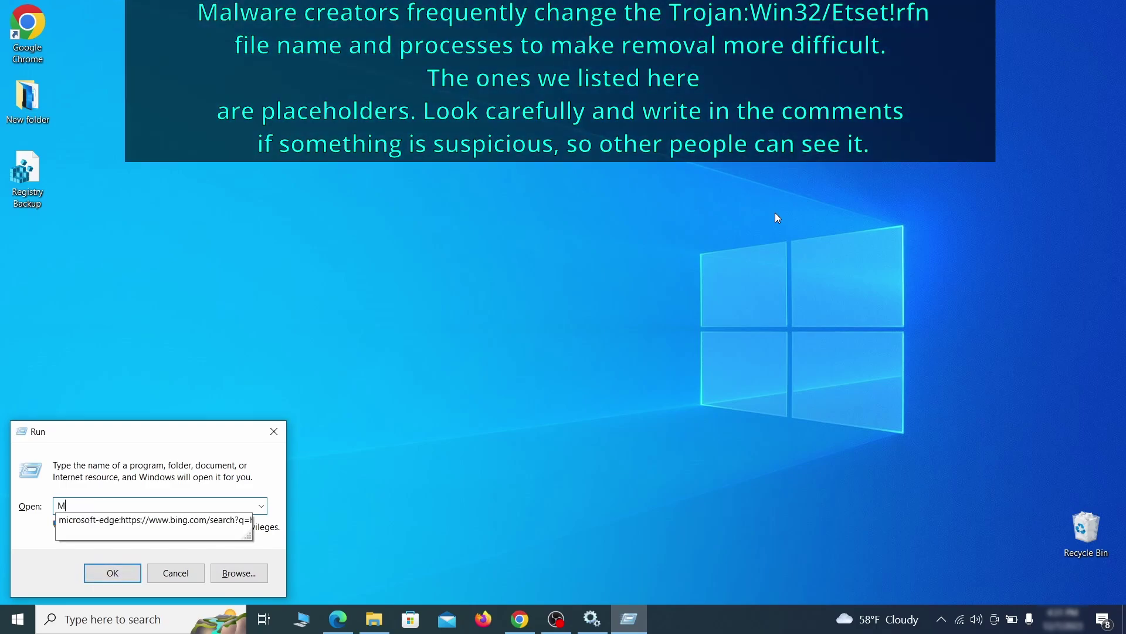
text(RT)
key(Return)
click(702, 412)
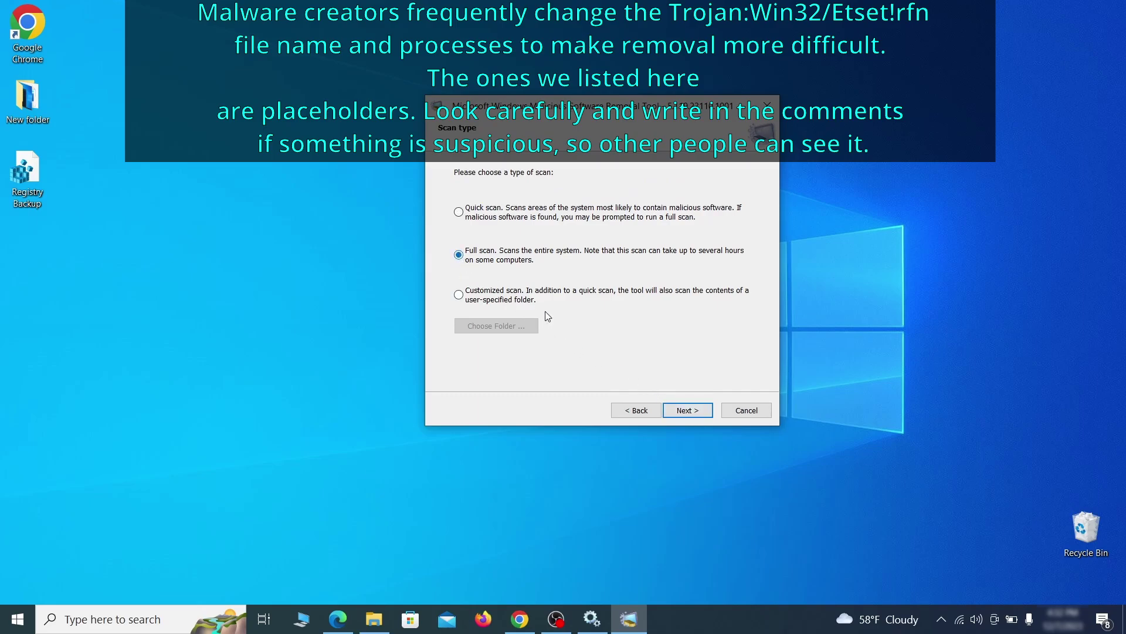
click(702, 414)
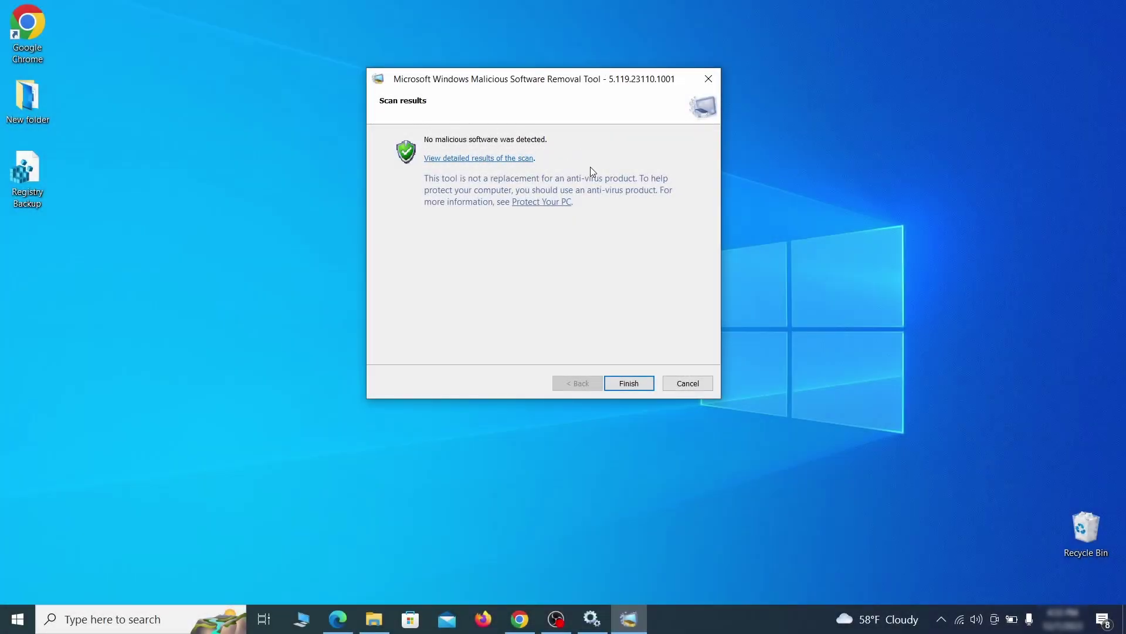
click(629, 383)
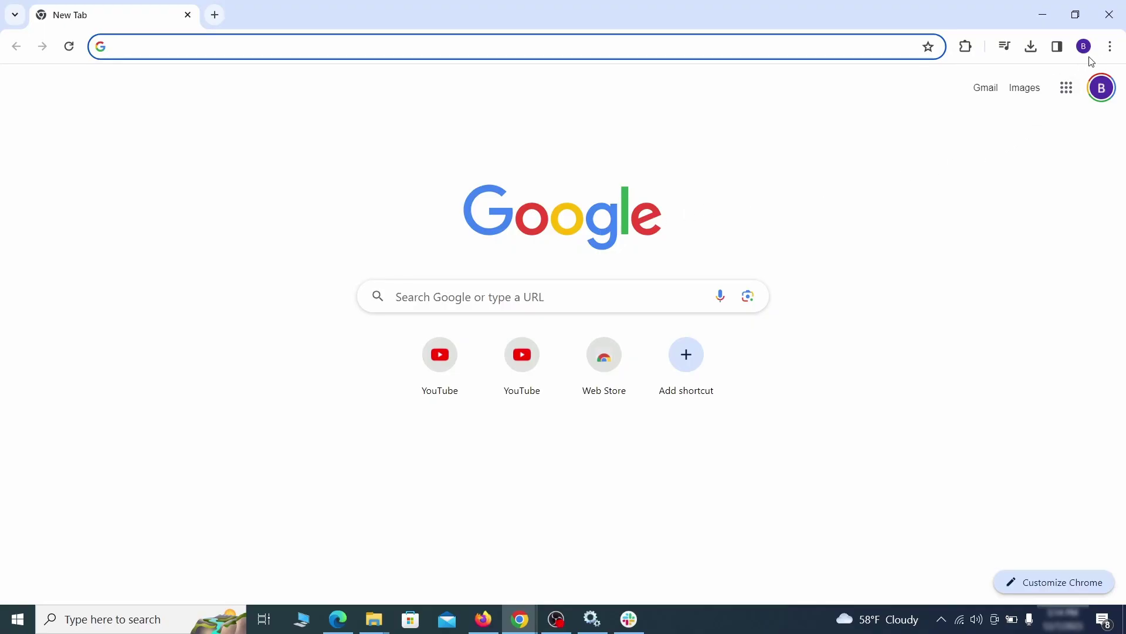
Step: On Chrome's Extensions page, switch off Add to Zola Button and start removing it
click(1111, 47)
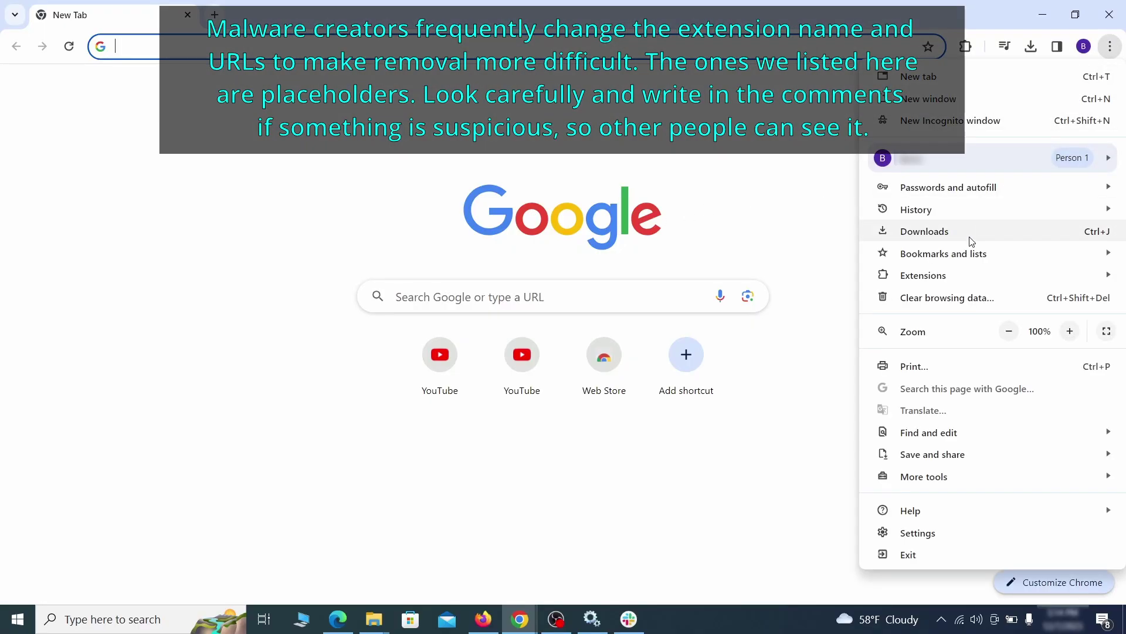
mouse_move(951, 277)
click(827, 276)
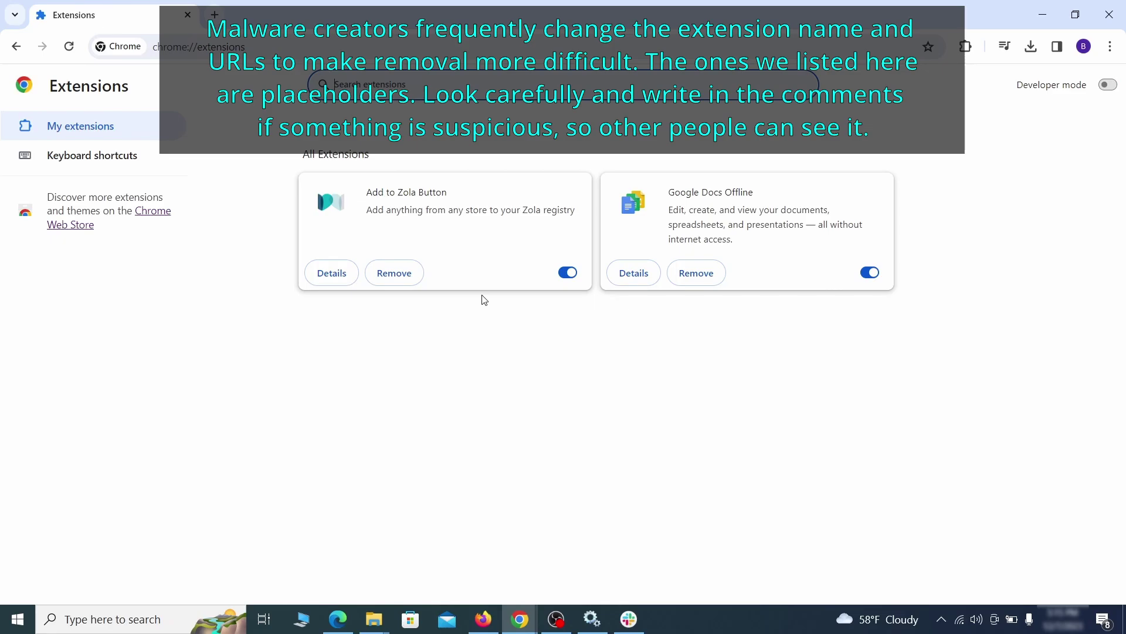
click(563, 275)
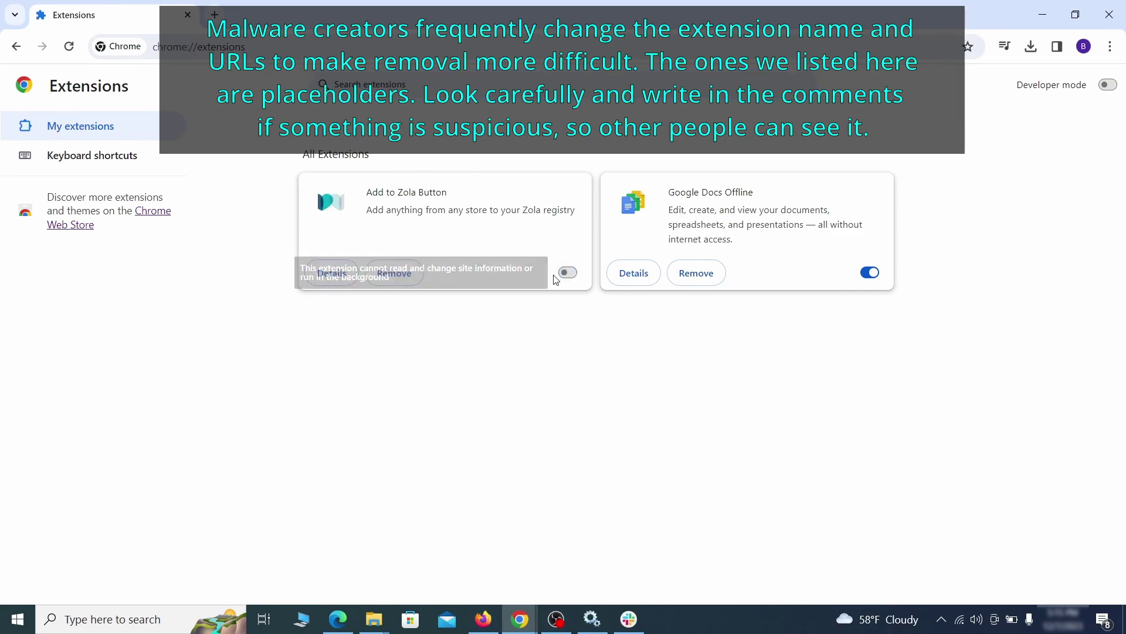
click(410, 275)
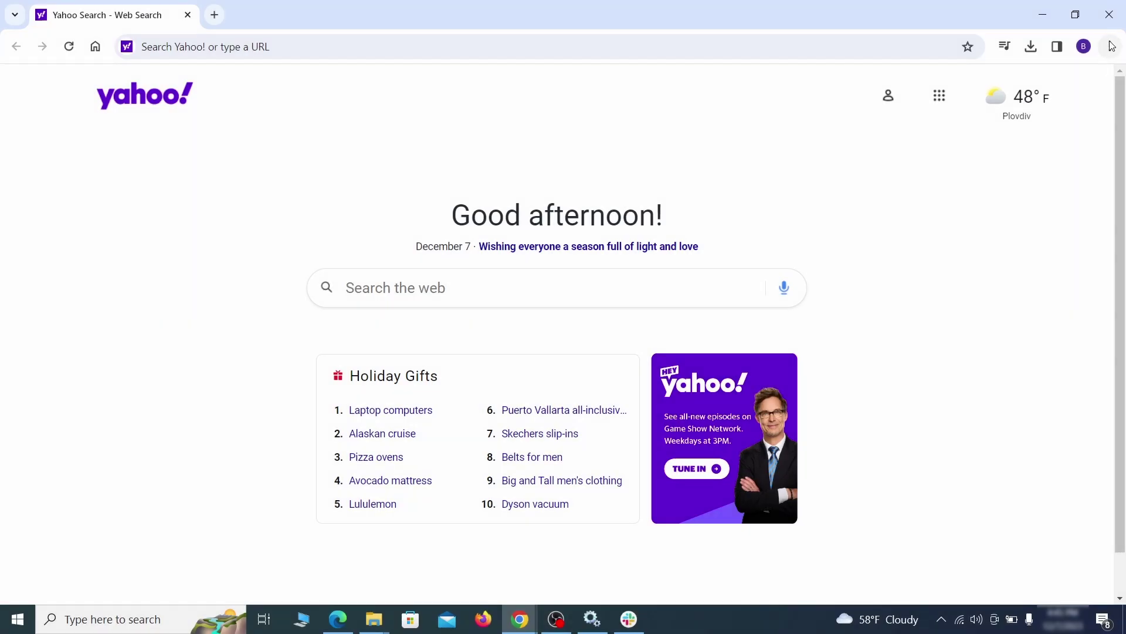
Step: Open Chrome's Clear browsing data options from the Privacy and security settings
click(1110, 46)
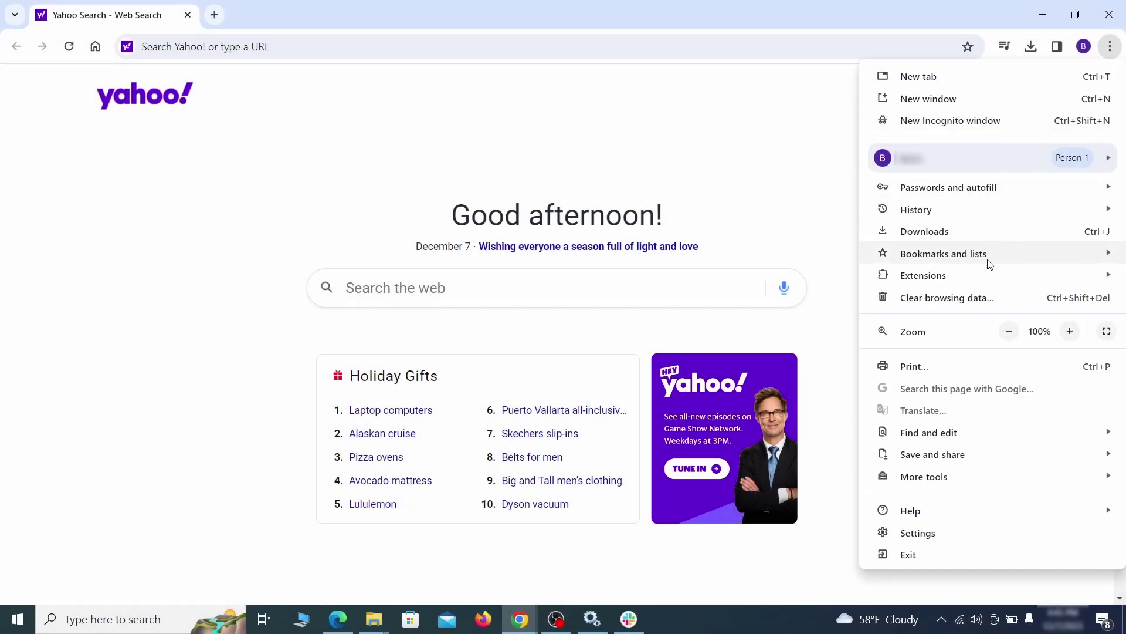
click(925, 528)
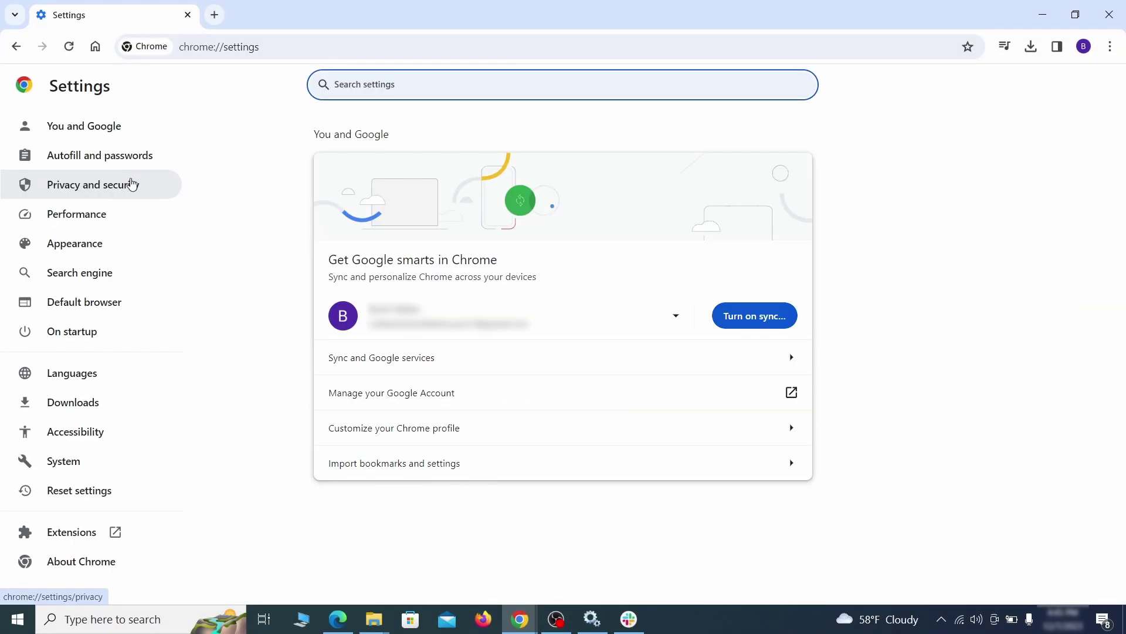
click(133, 183)
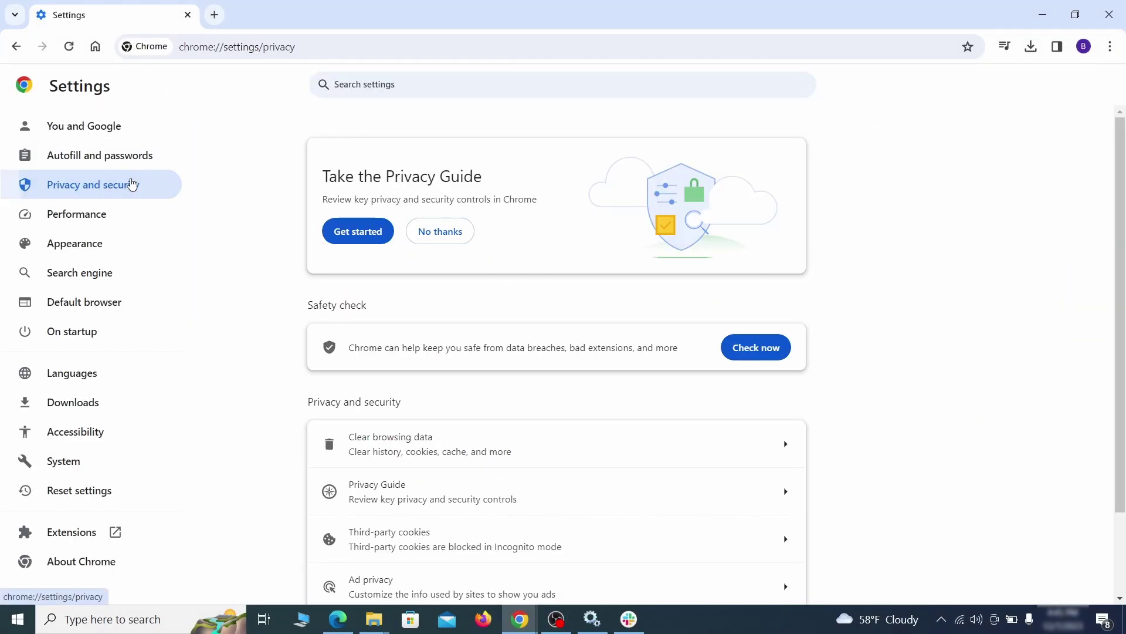
scroll(896, 387, down, 1)
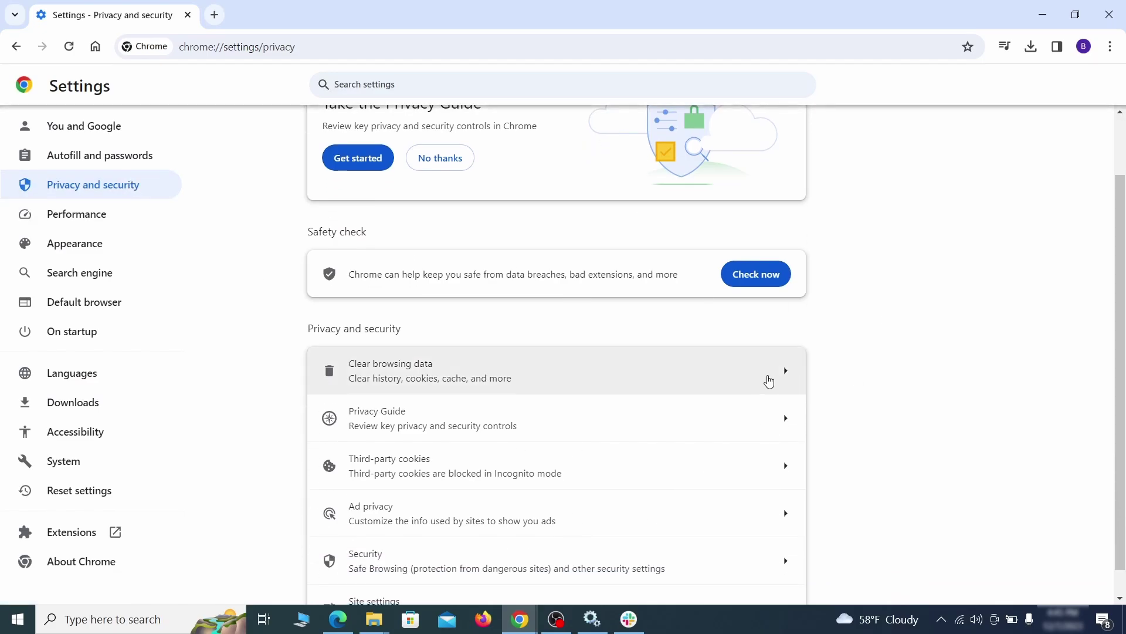
click(734, 379)
Step: On the Advanced tab, add autofill form data, site settings and hosted app data, then clear
click(515, 213)
click(627, 214)
scroll(568, 335, down, 2)
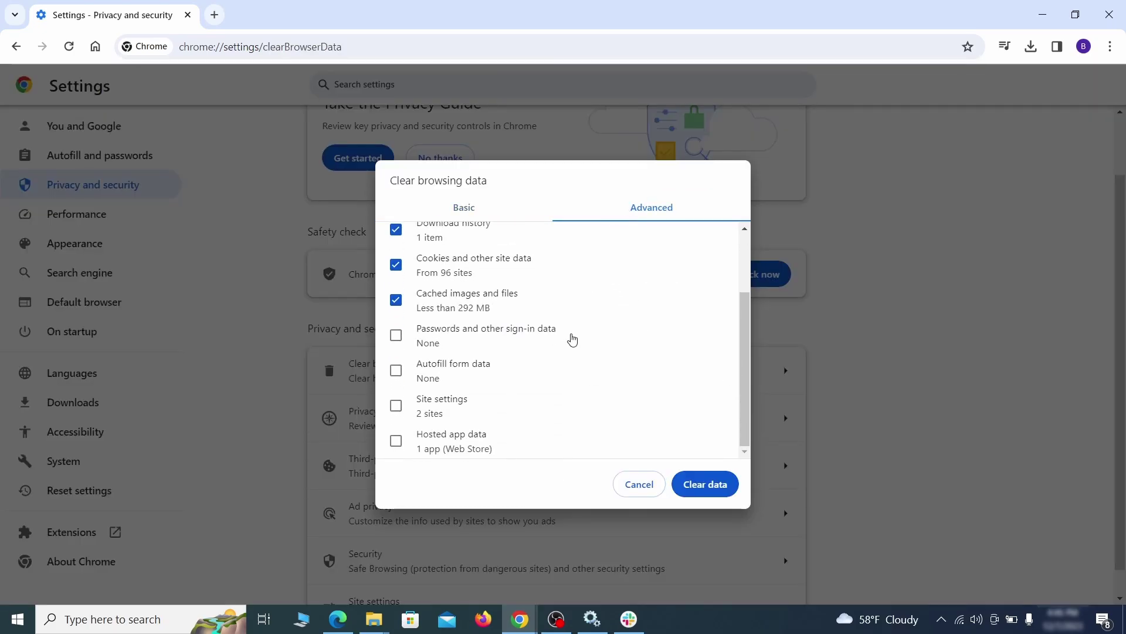
click(395, 372)
click(397, 406)
click(401, 445)
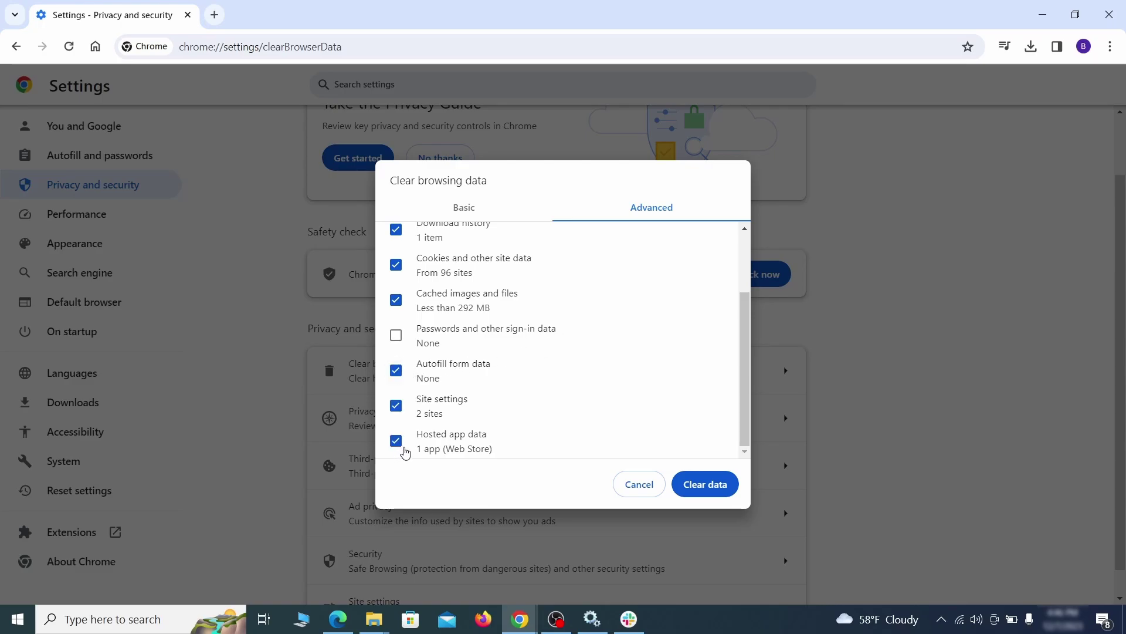
click(714, 489)
Step: Review Chrome's Site settings permissions for location and camera
scroll(848, 385, down, 1)
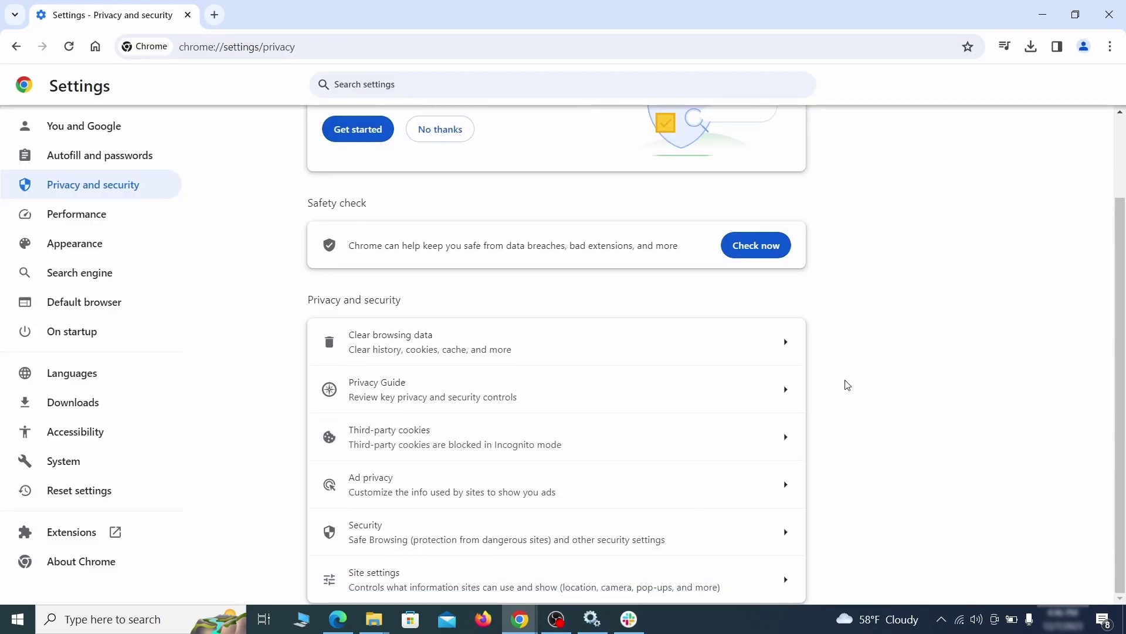
click(548, 575)
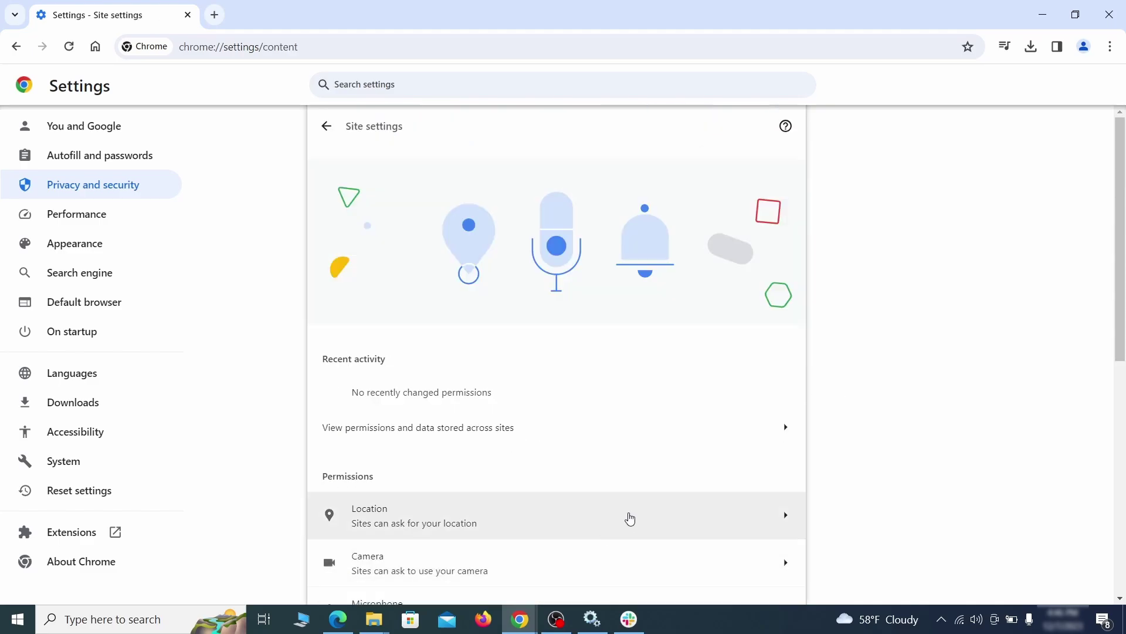
scroll(808, 356, down, 3)
scroll(821, 323, down, 1)
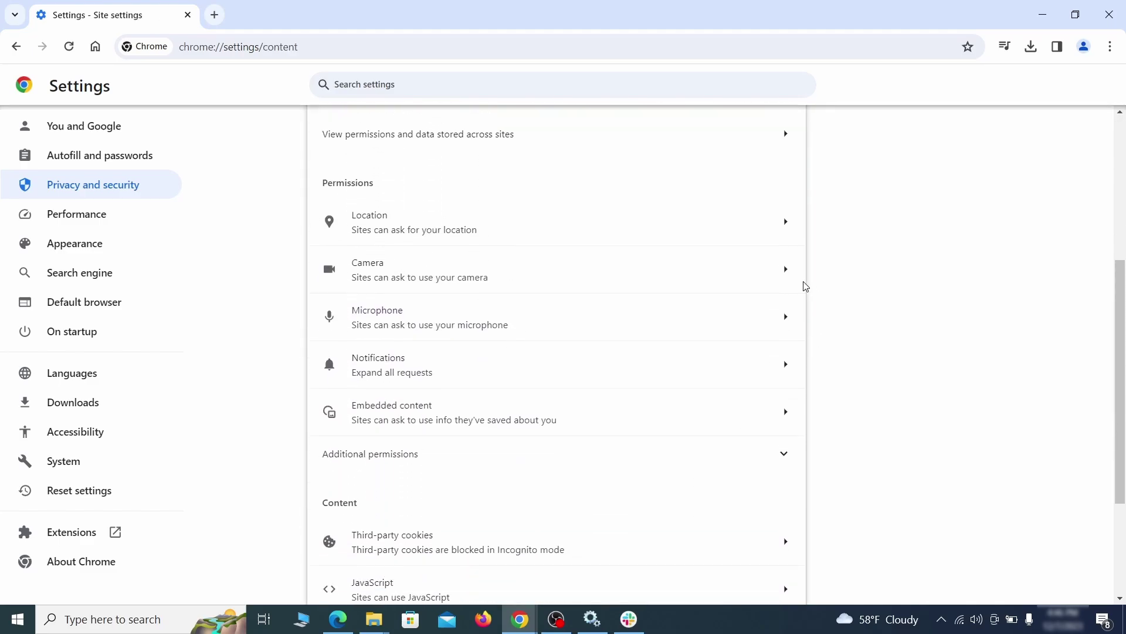
click(569, 238)
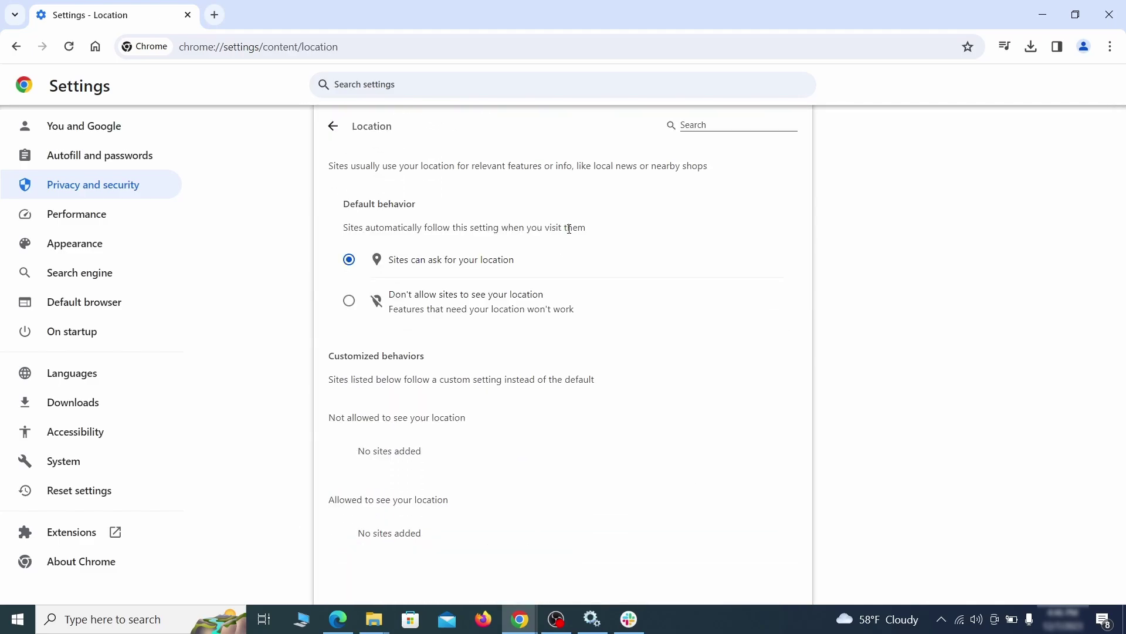
click(15, 47)
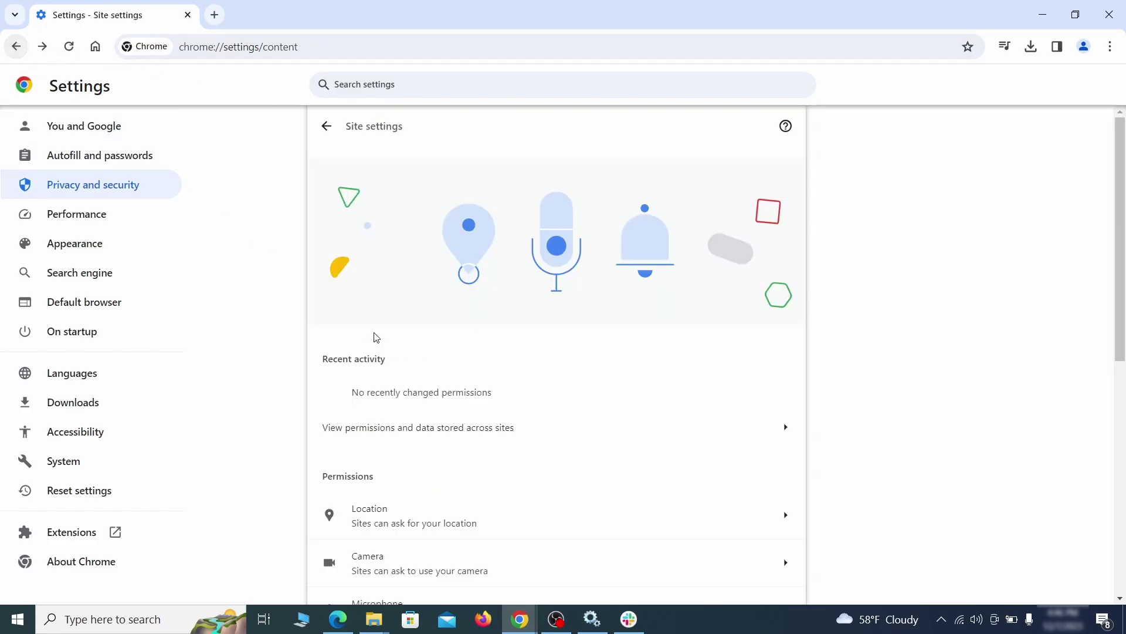
click(446, 279)
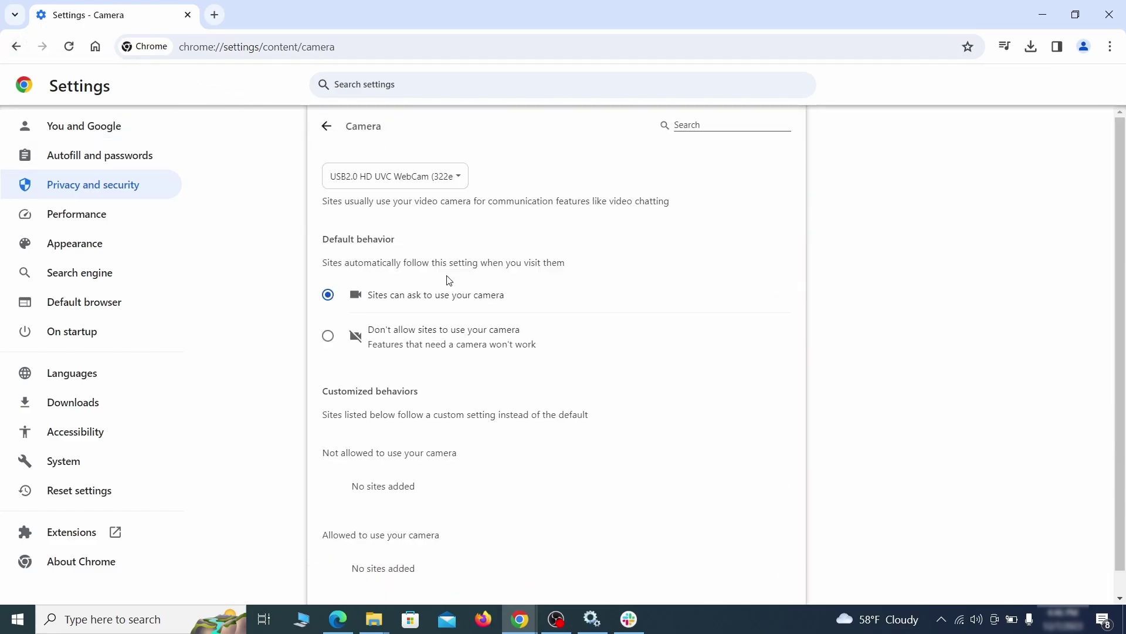
scroll(289, 382, down, 1)
key(alt+Left)
Step: Remove ExampleRougeURL.com from the sites allowed to send notifications
click(618, 420)
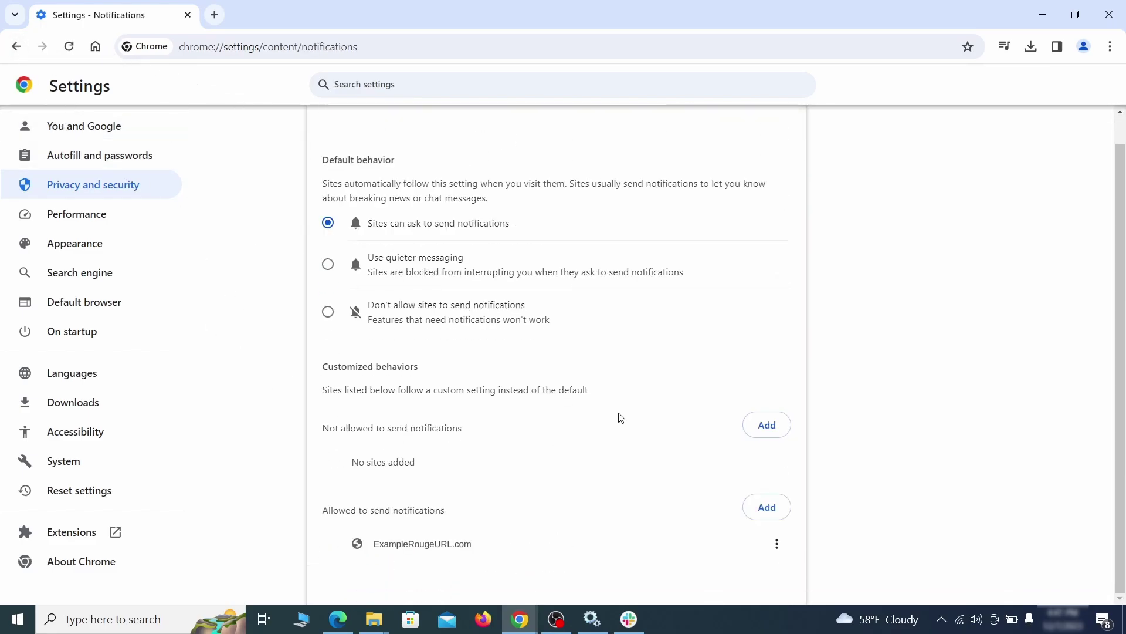
click(778, 546)
click(730, 537)
key(alt+Left)
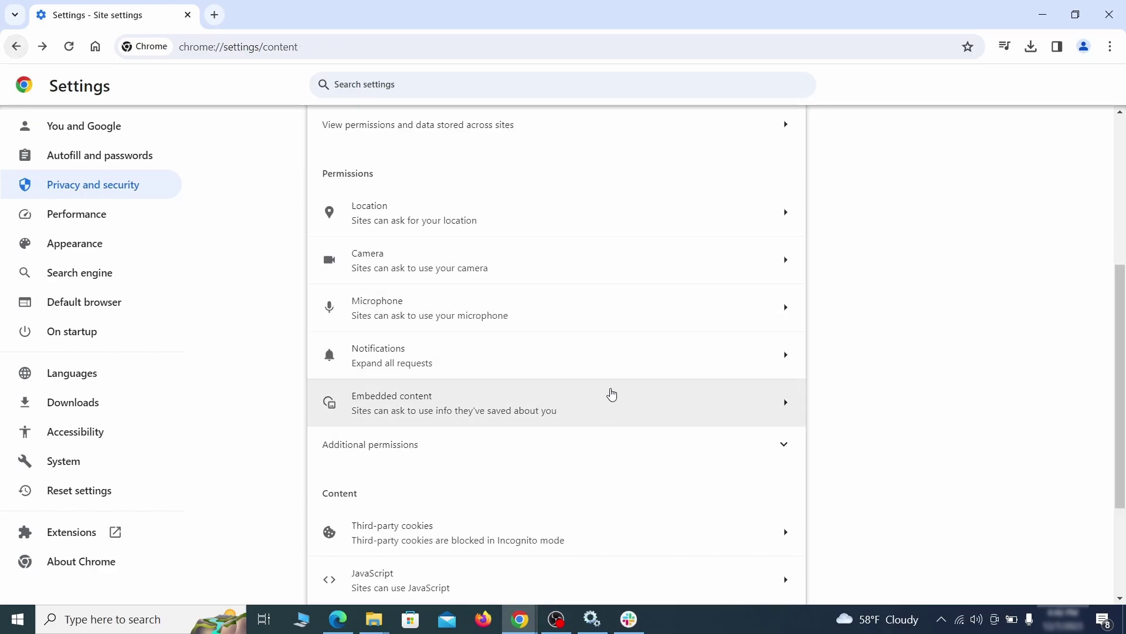
Step: Delete ExampleRougeURL.com's third-party cookie exception
scroll(611, 395, down, 2)
click(608, 398)
scroll(620, 434, down, 5)
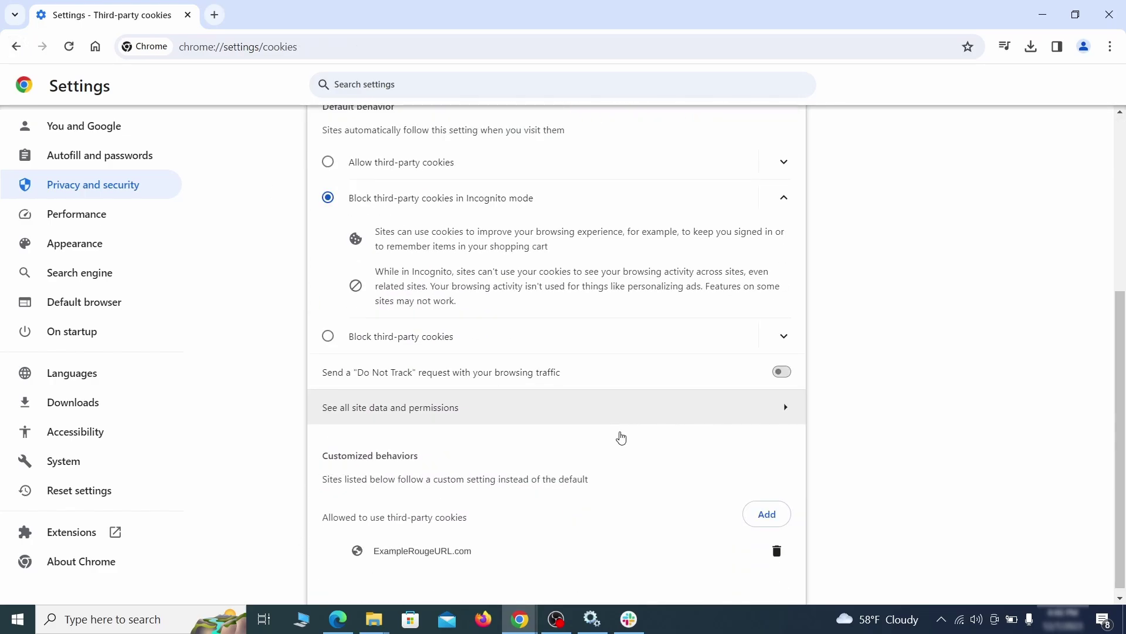
click(777, 553)
key(alt+Left)
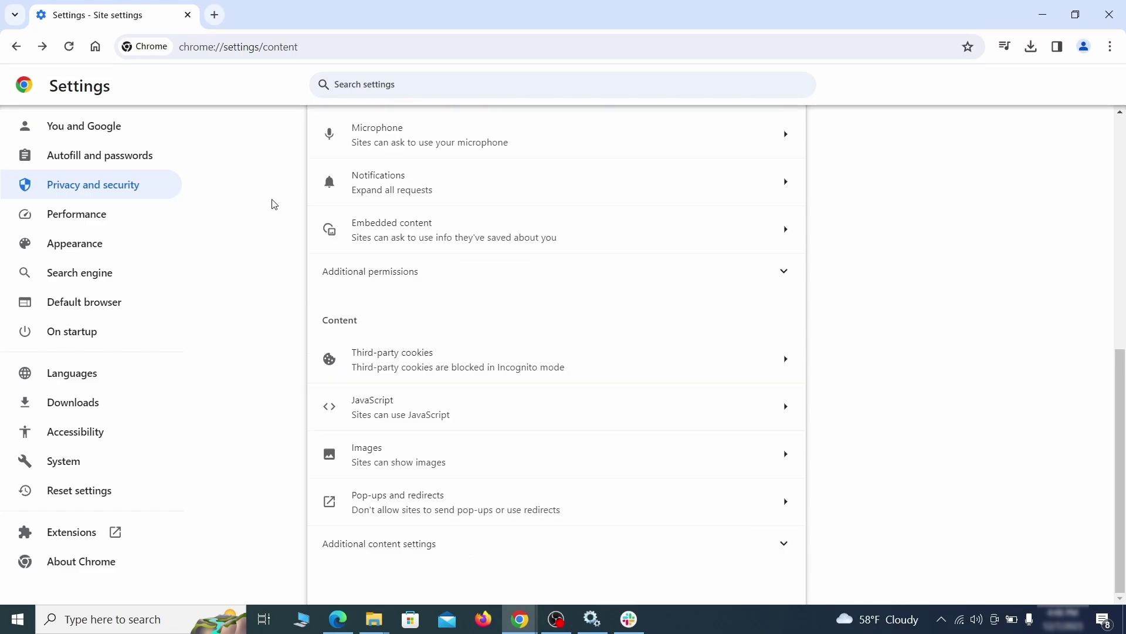
Step: Clear the ExampleRougeURL.com home page address in Chrome's Appearance settings
click(153, 246)
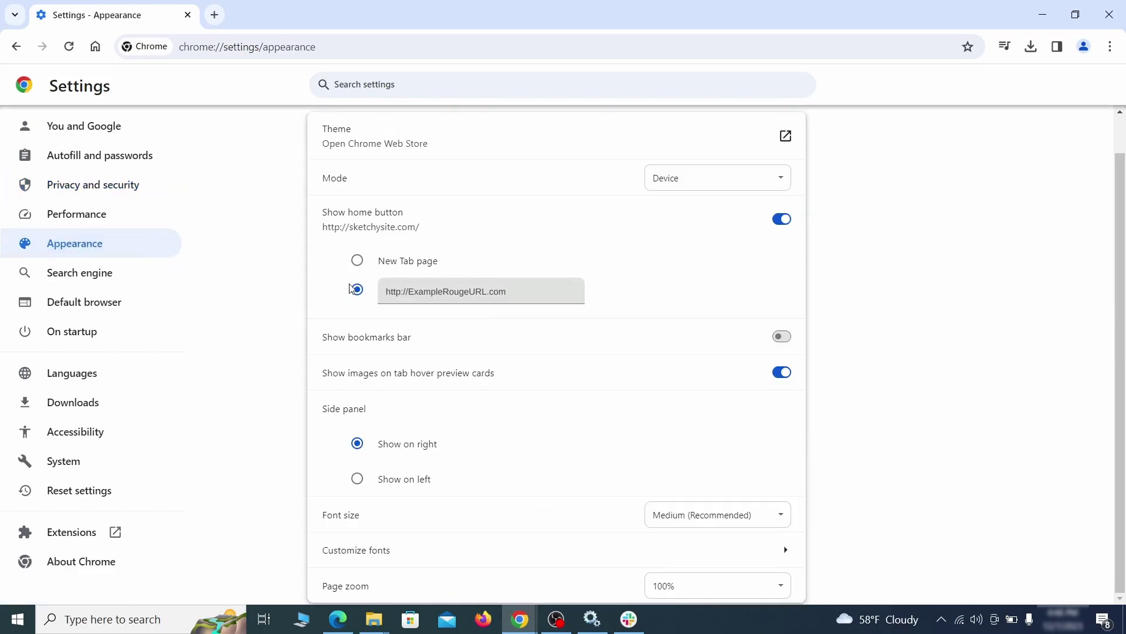
drag(500, 304, 373, 292)
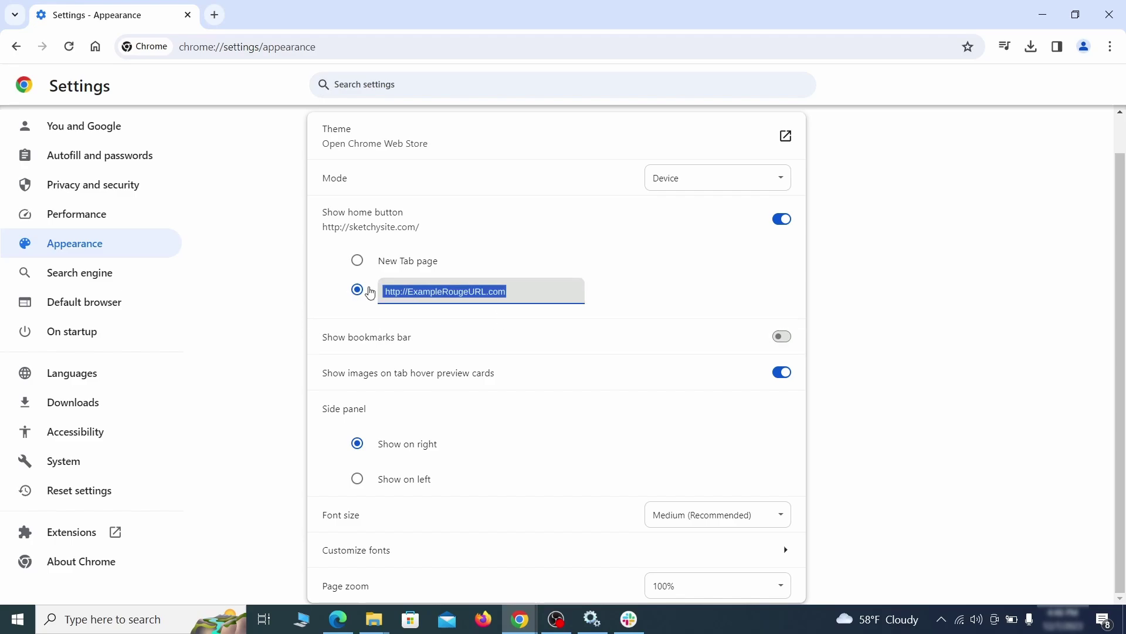
key(BackSpace)
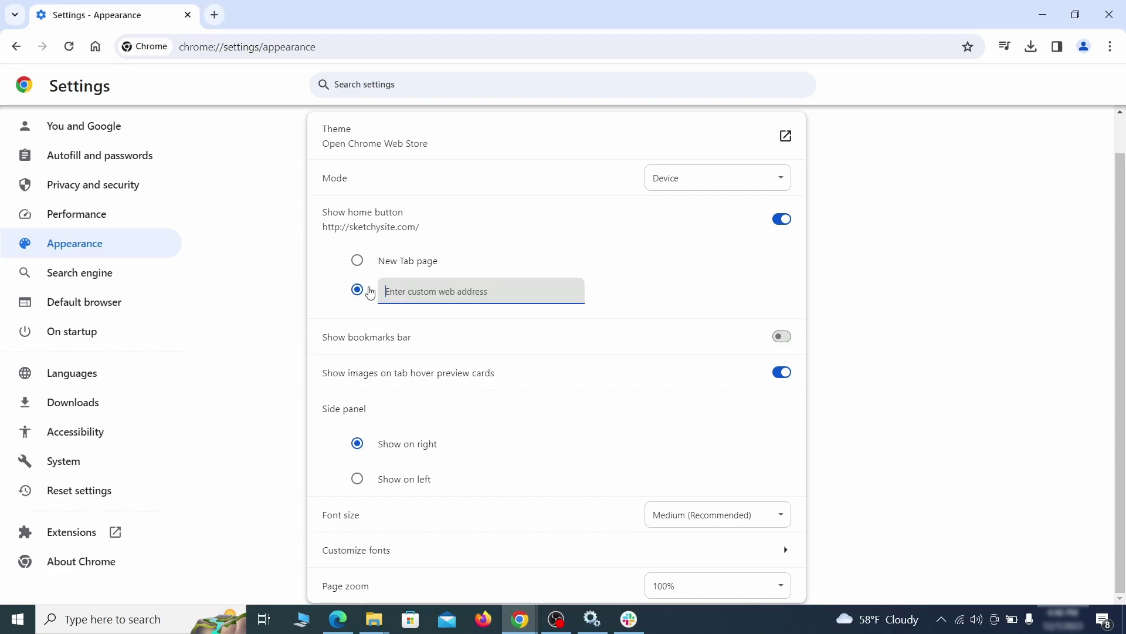
Step: Make Google the default search engine and delete the ExampleRougeURL.com site search entry
click(119, 275)
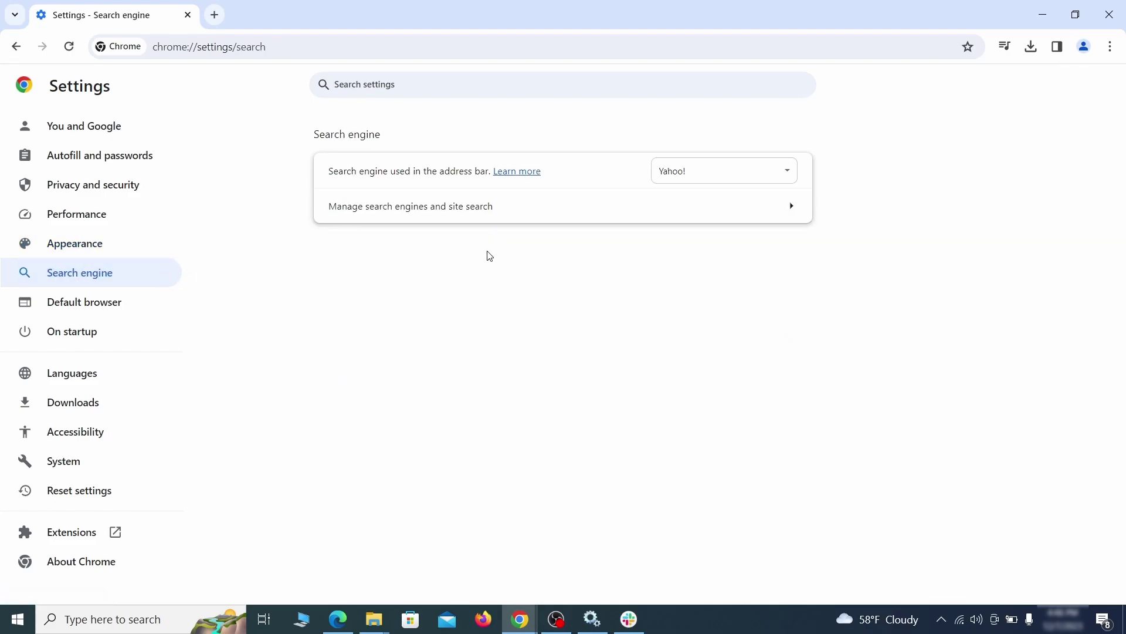
click(770, 175)
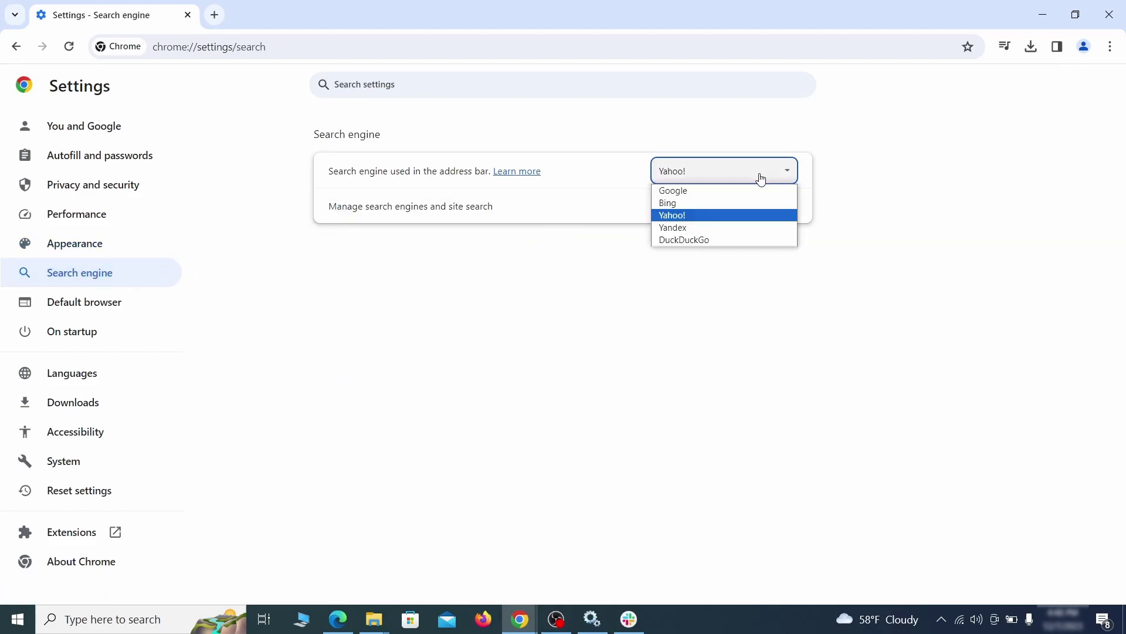
click(738, 190)
click(724, 212)
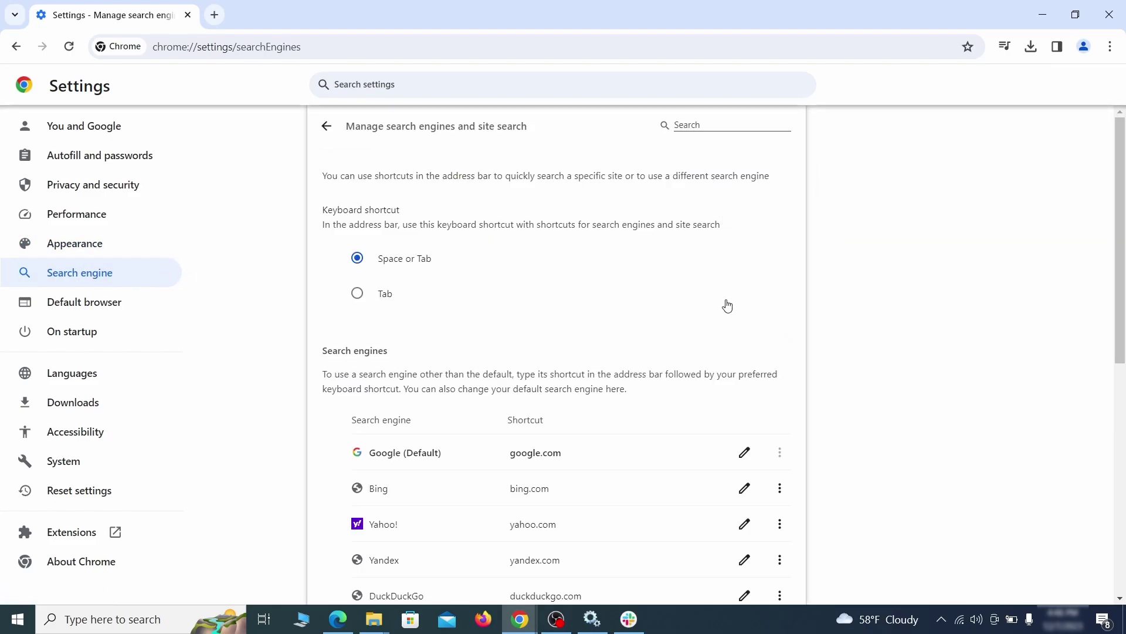
scroll(727, 306, down, 8)
click(780, 360)
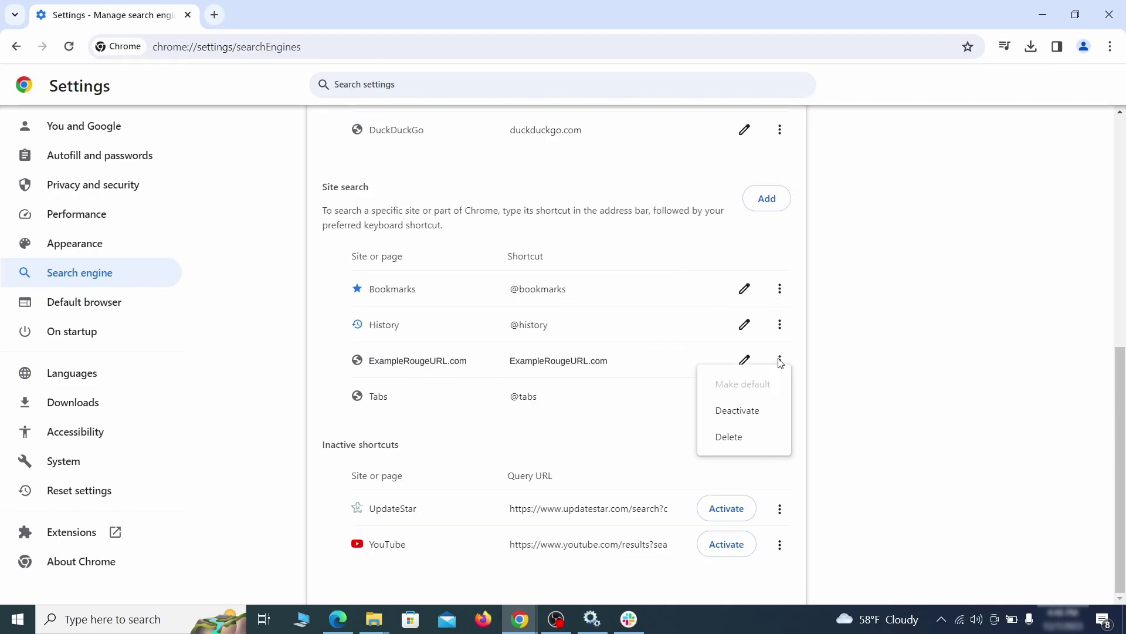
click(729, 437)
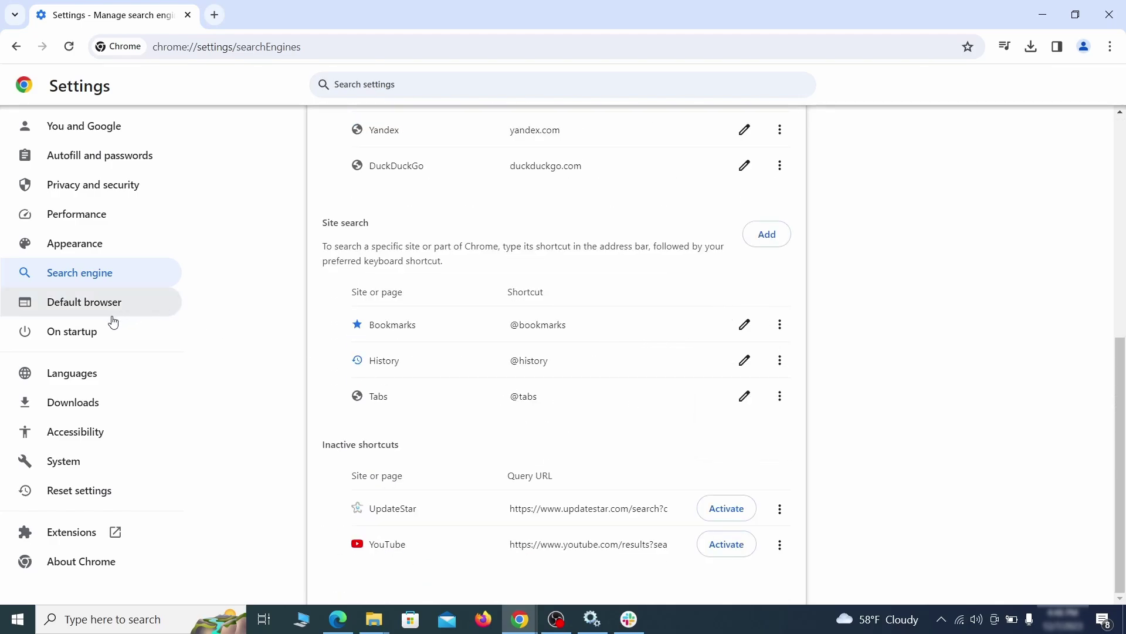
Step: Remove ExampleRougeURL.com from Chrome's On startup pages
click(85, 332)
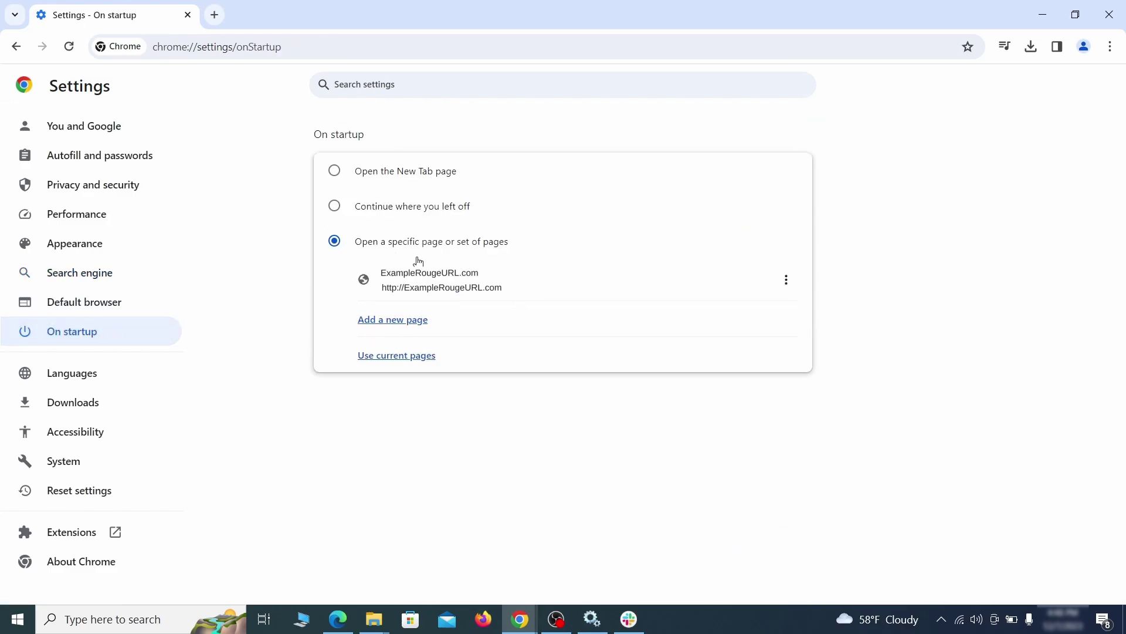
click(786, 279)
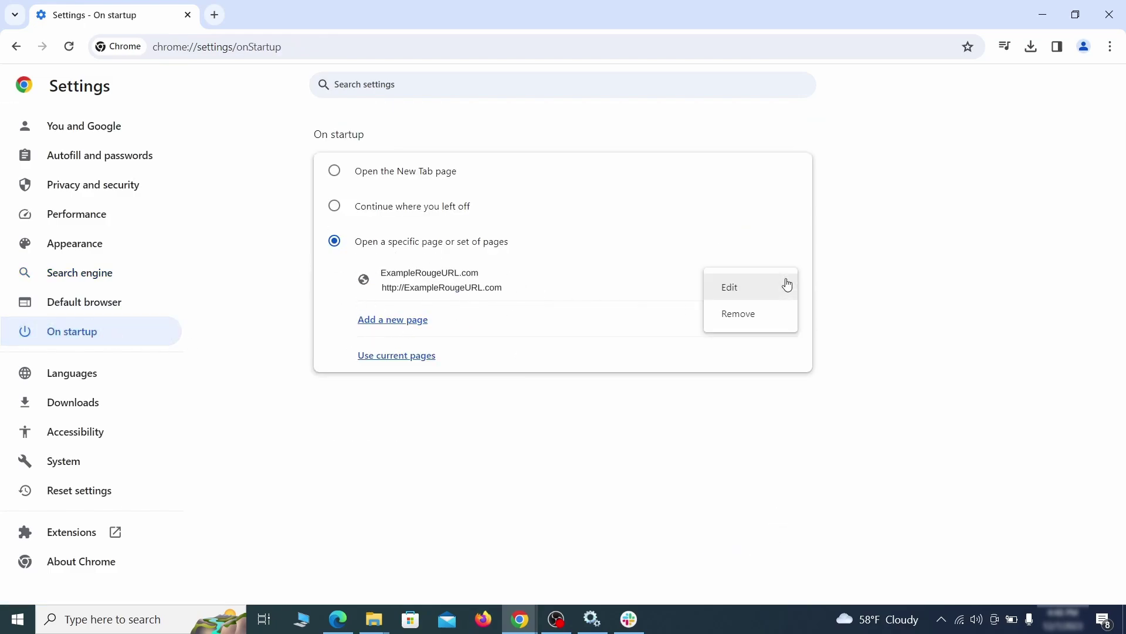
click(752, 317)
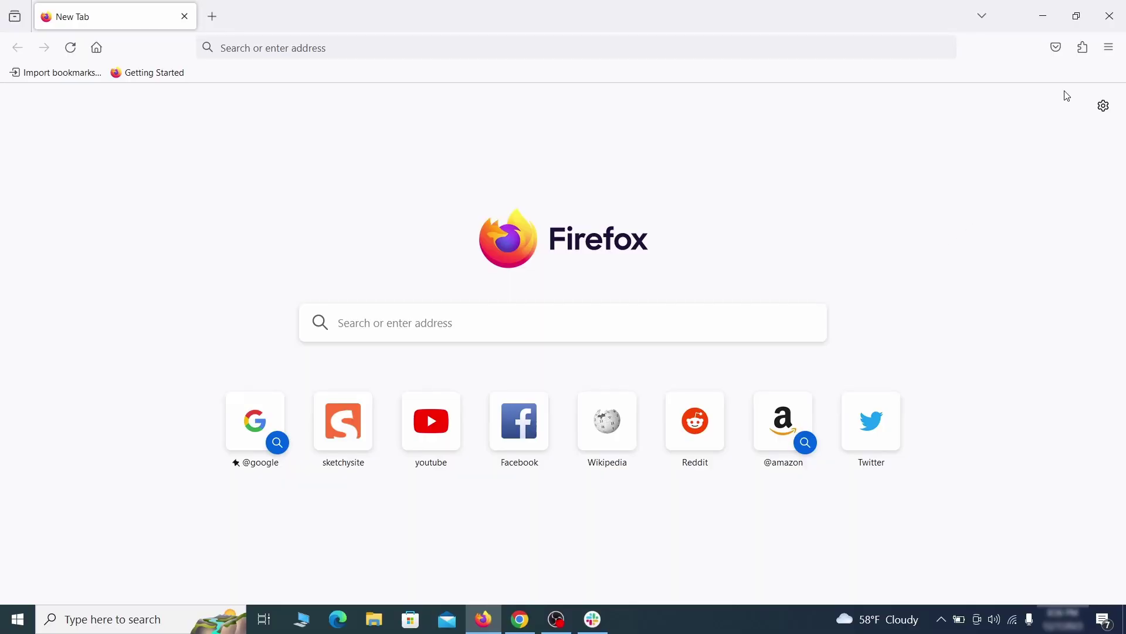
Step: In Firefox's Add-ons Manager, switch off Contenu+ and confirm its removal
click(1084, 47)
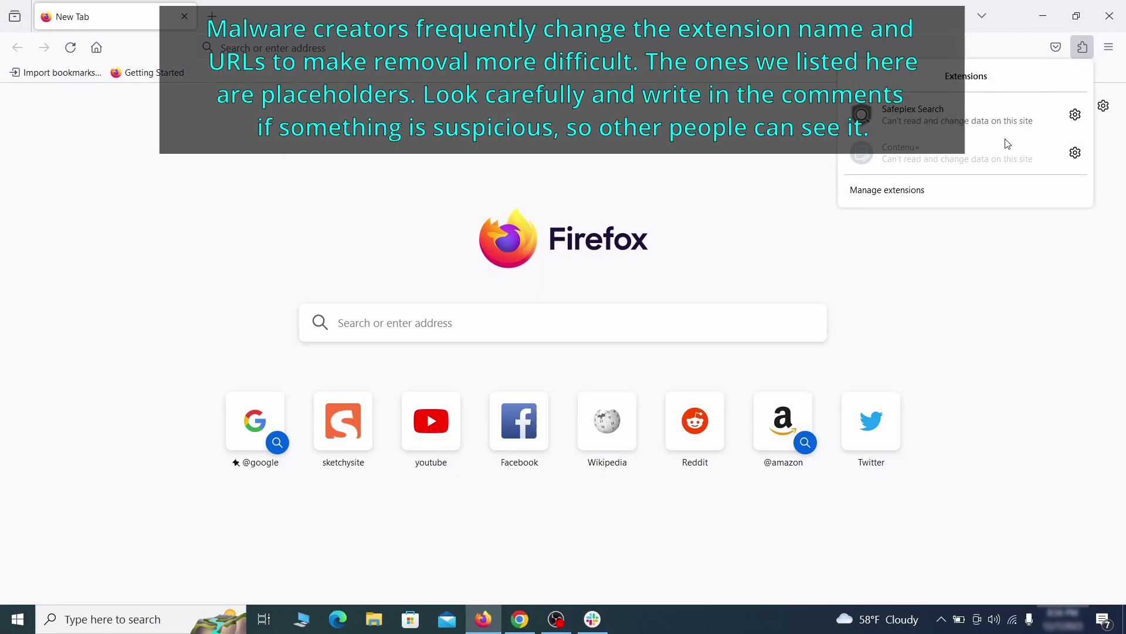
click(948, 192)
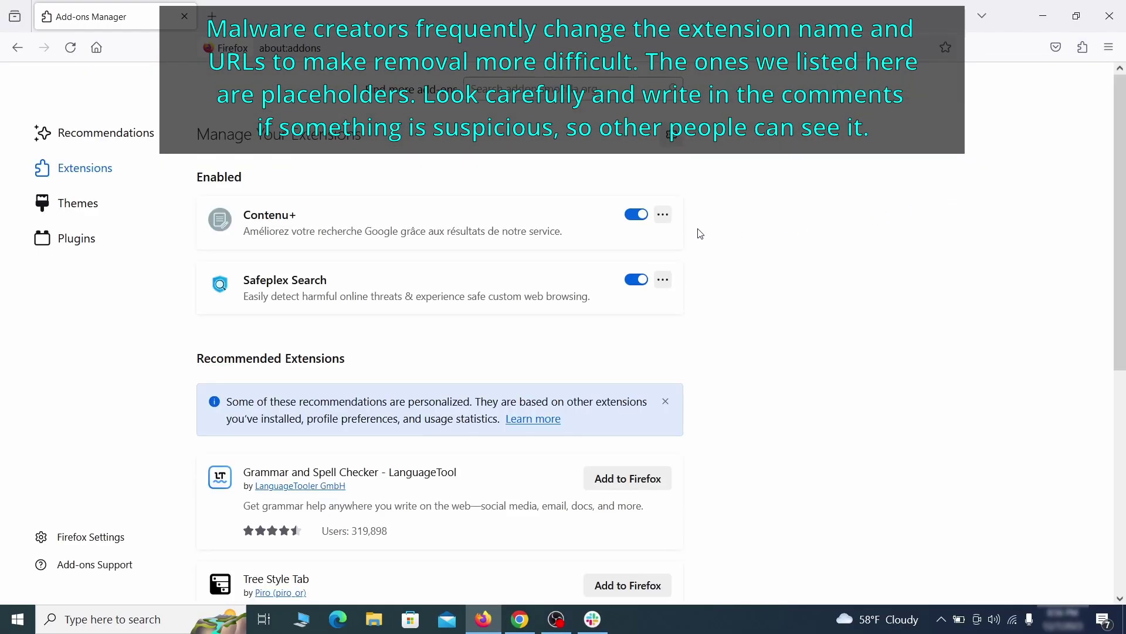
click(637, 214)
click(663, 215)
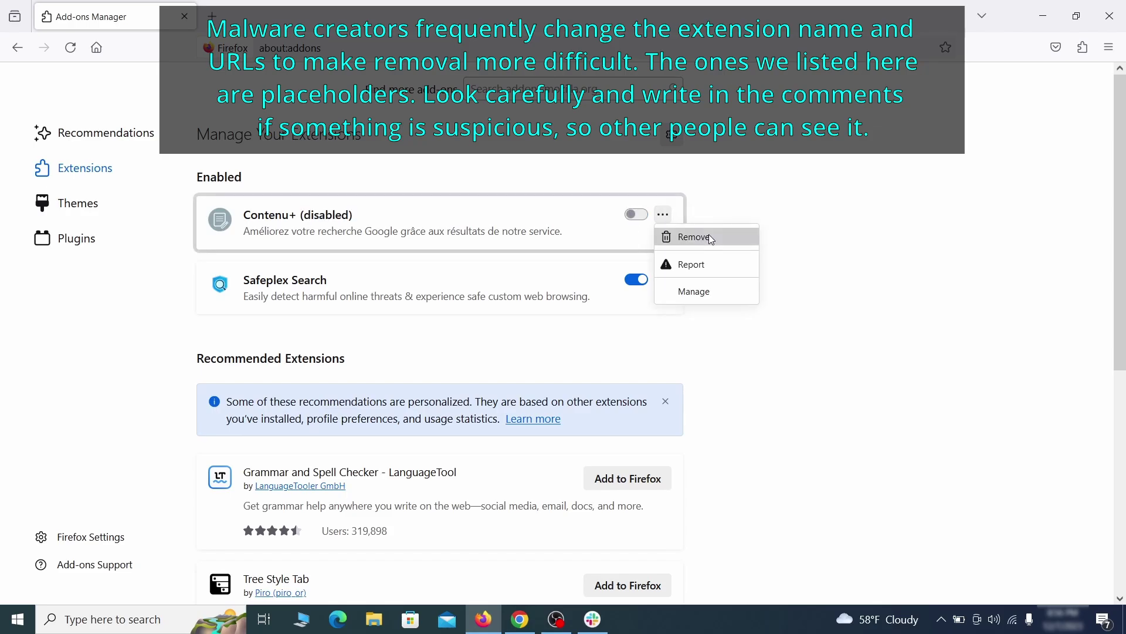
click(709, 235)
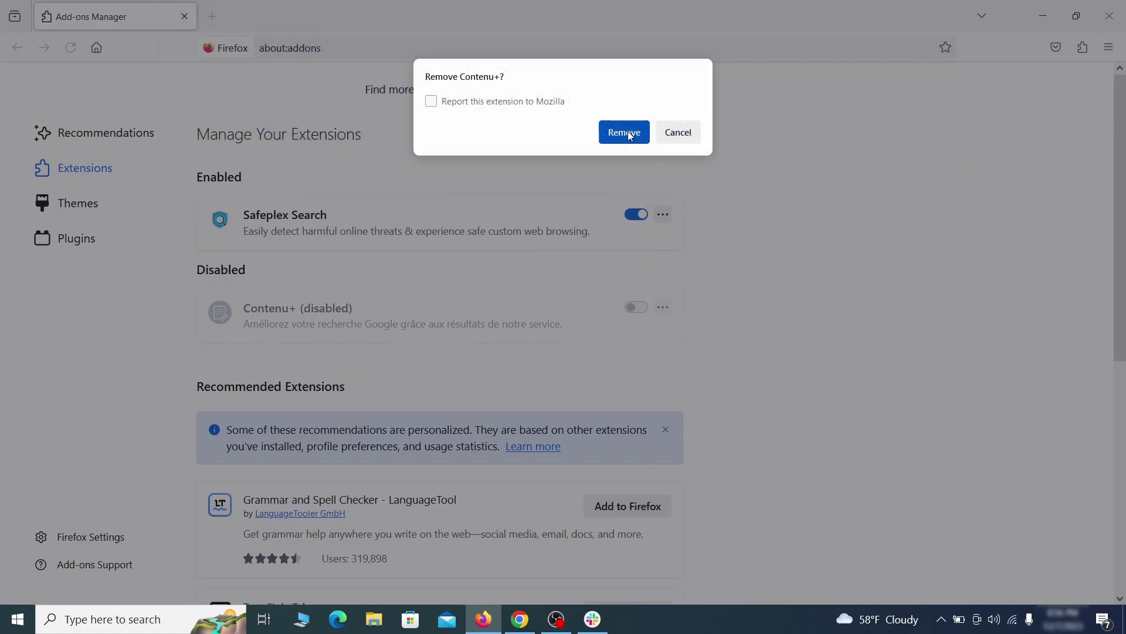
click(625, 132)
click(1110, 52)
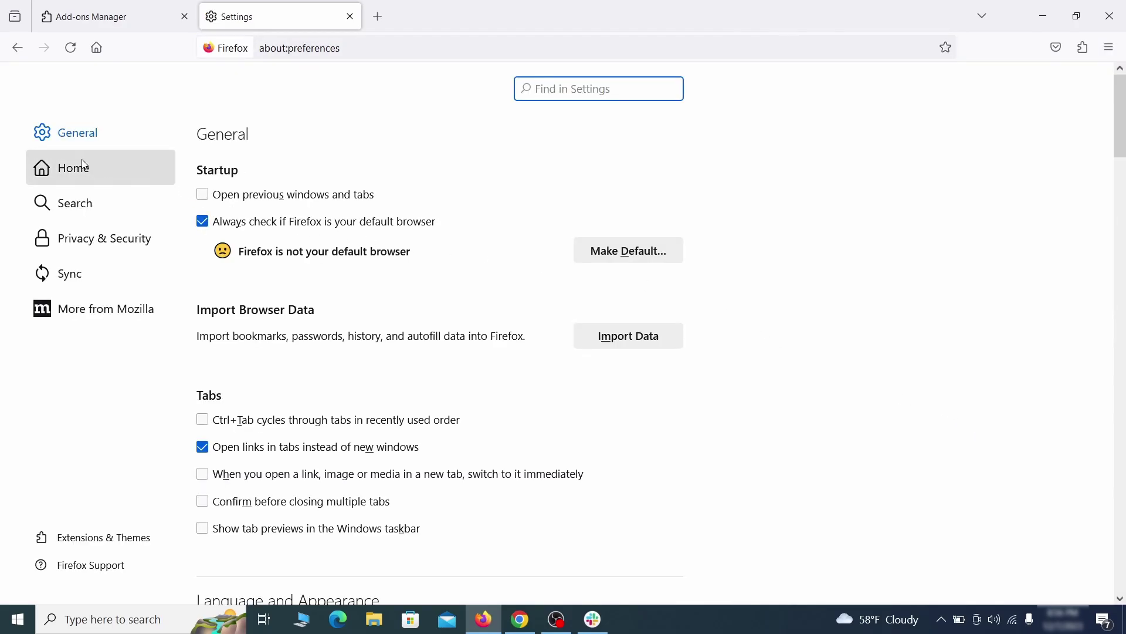
Step: Delete the ExampleRougeURL.com custom homepage address in Firefox's Home settings
click(83, 169)
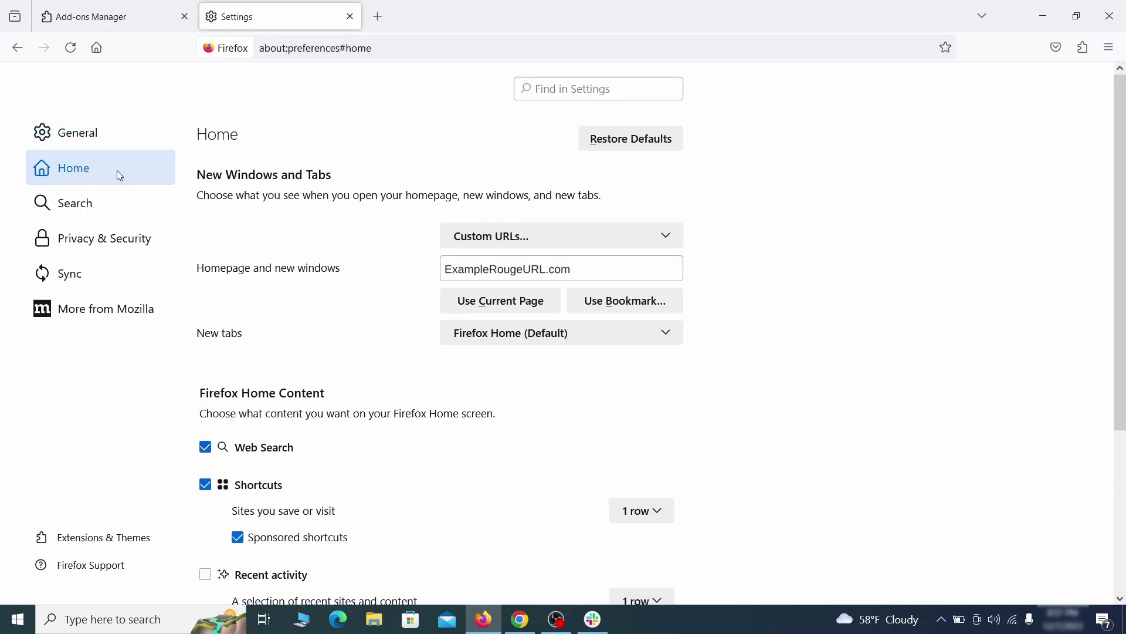
triple_click(569, 269)
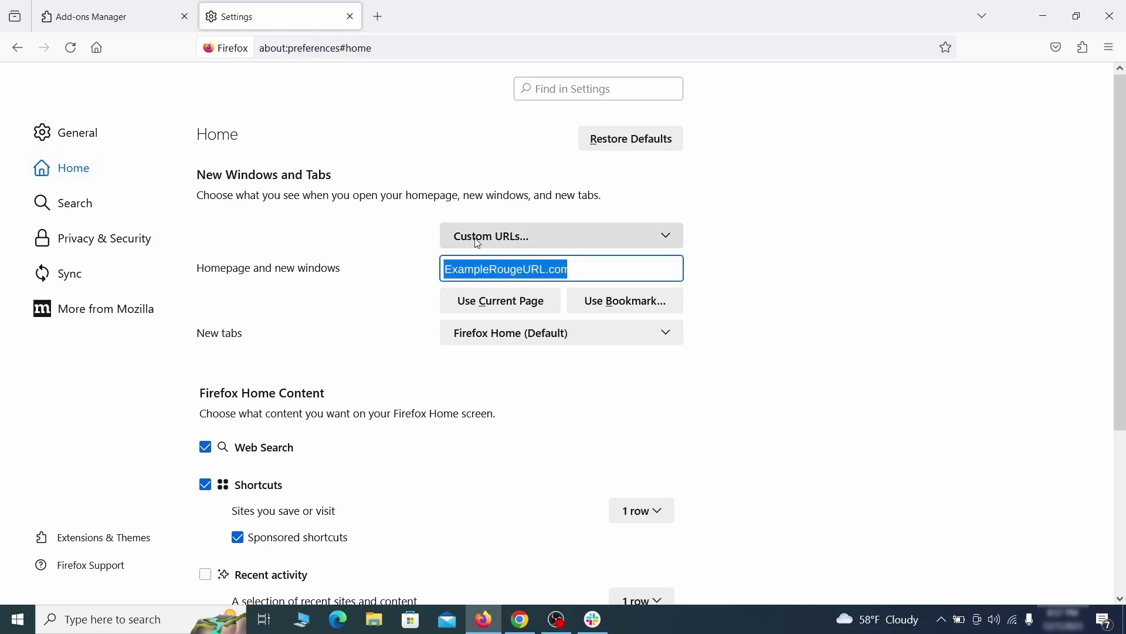
key(BackSpace)
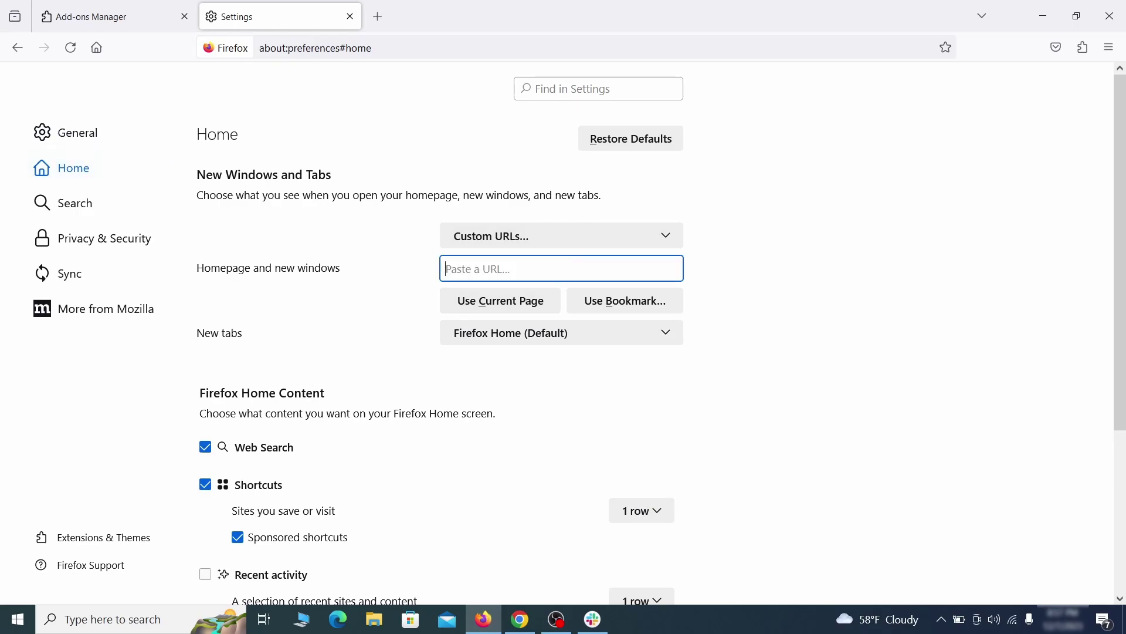
Step: Set Google as Firefox's default search engine
click(80, 203)
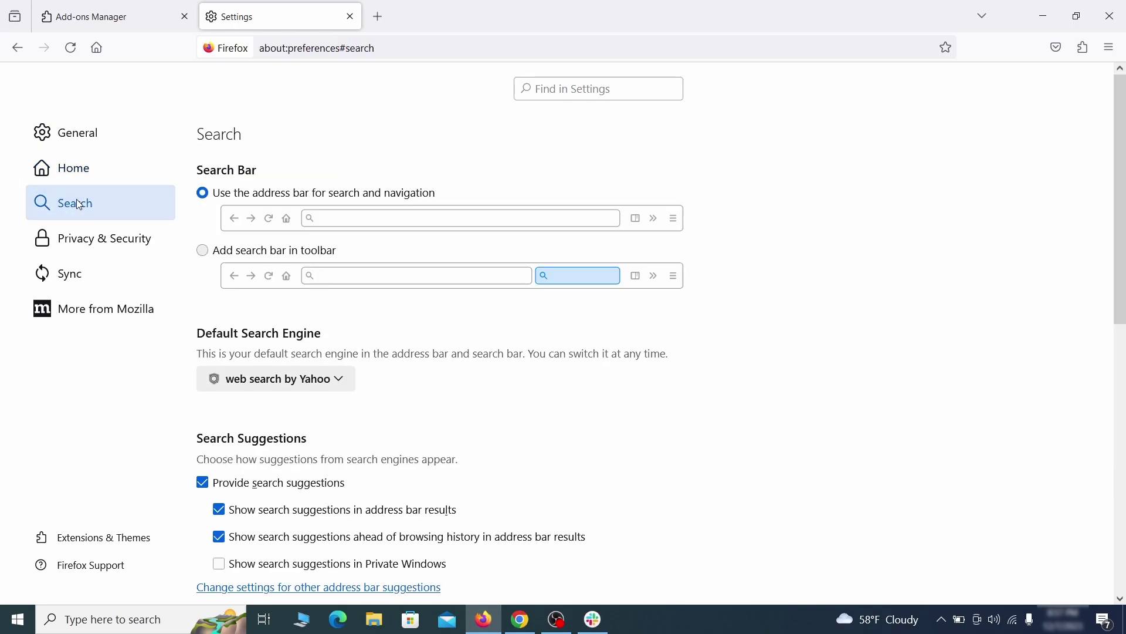
scroll(402, 312, down, 3)
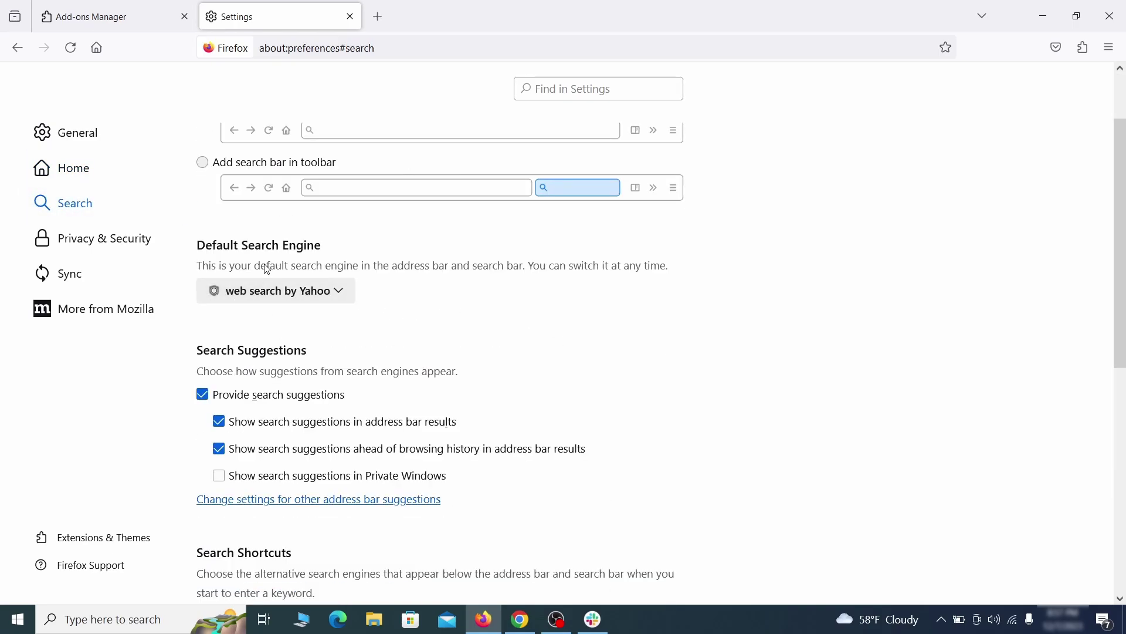
click(335, 297)
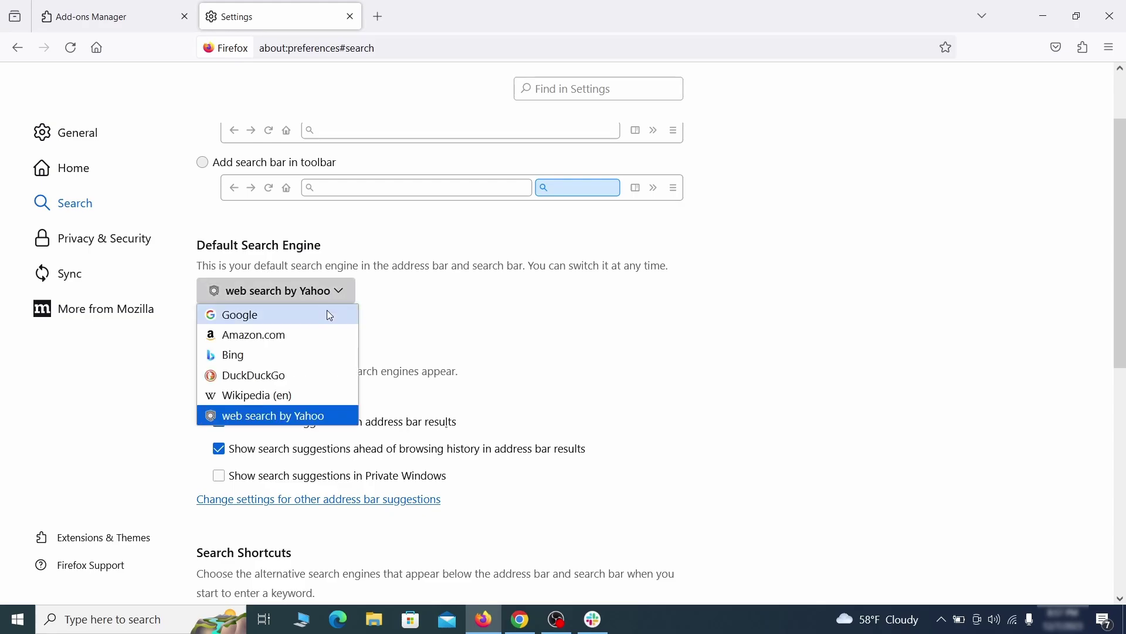
click(326, 314)
Step: Remove the web search by Yahoo entry from Search Shortcuts
scroll(534, 330, down, 5)
scroll(603, 304, down, 3)
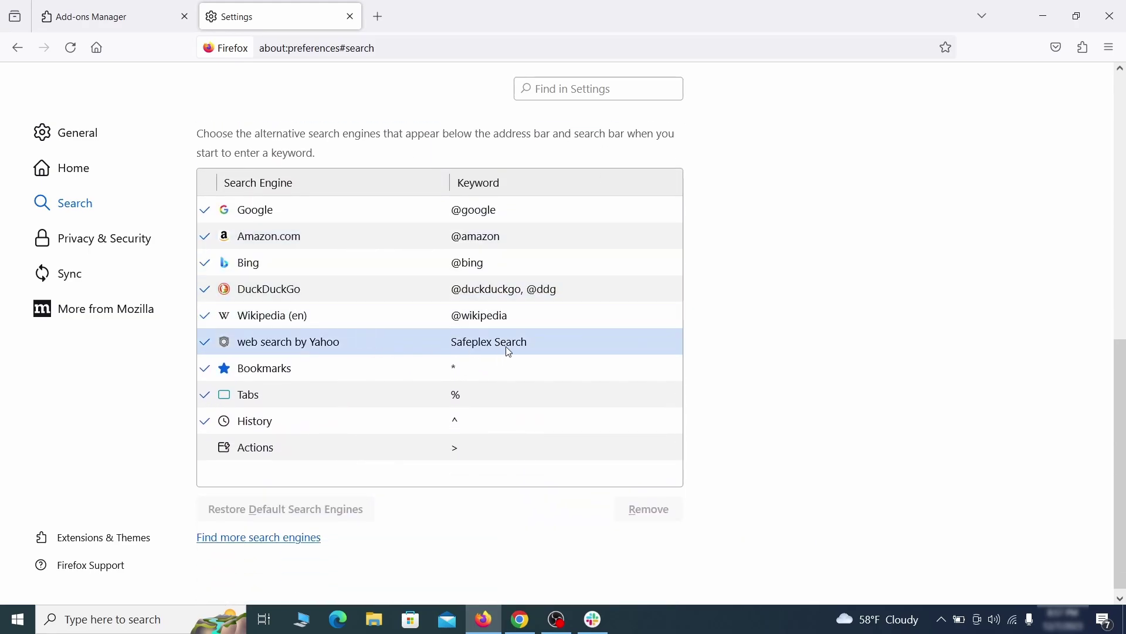
click(557, 344)
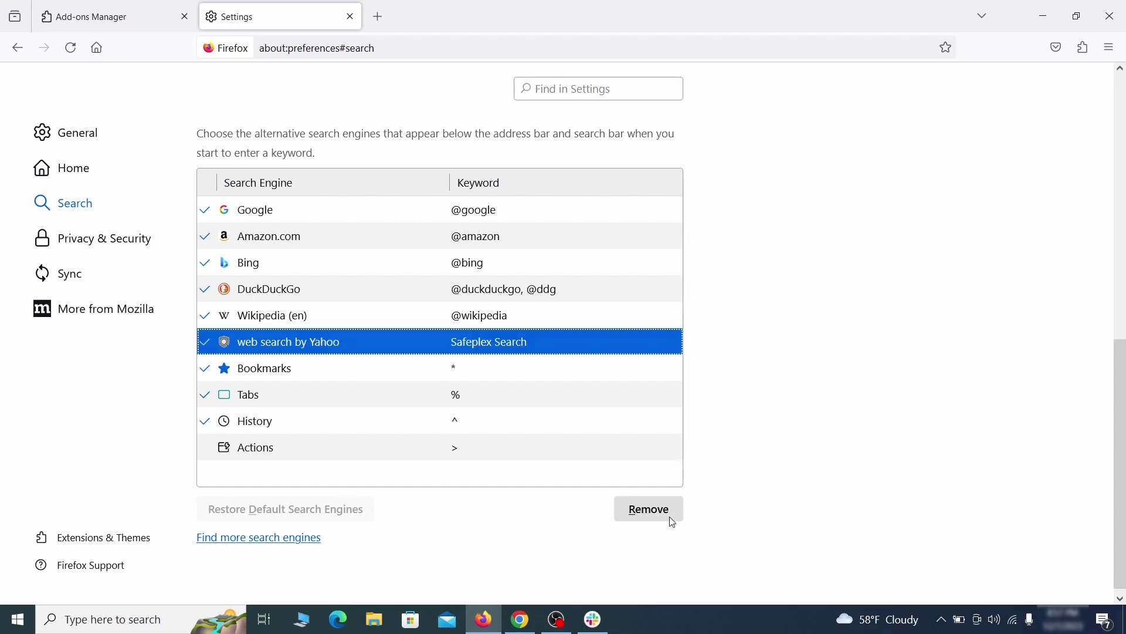
click(673, 522)
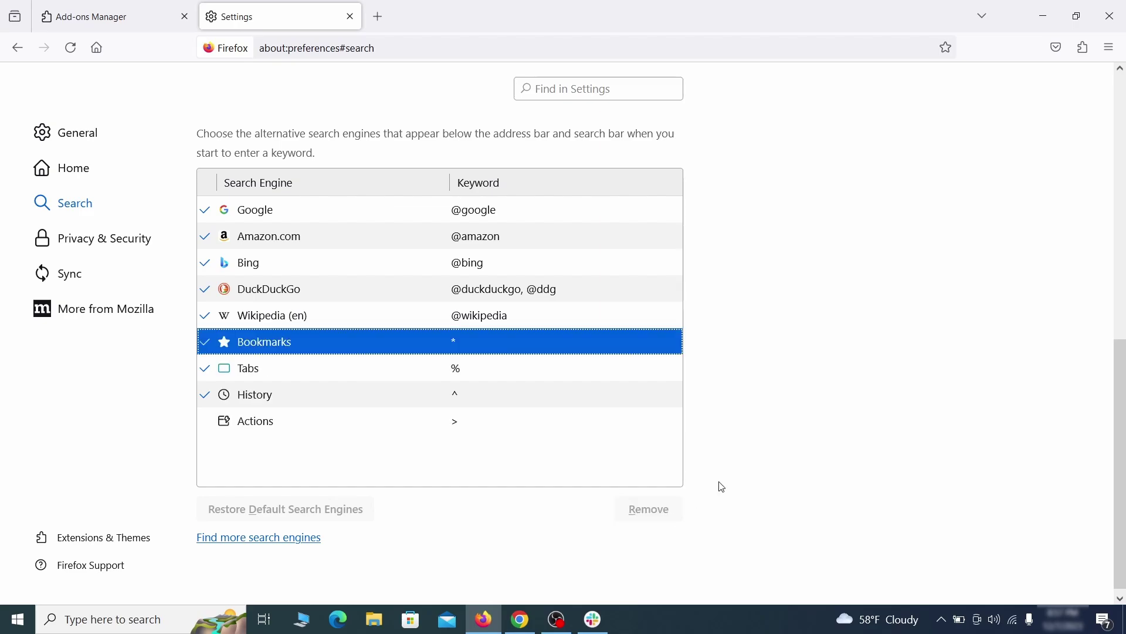
scroll(533, 369, up, 3)
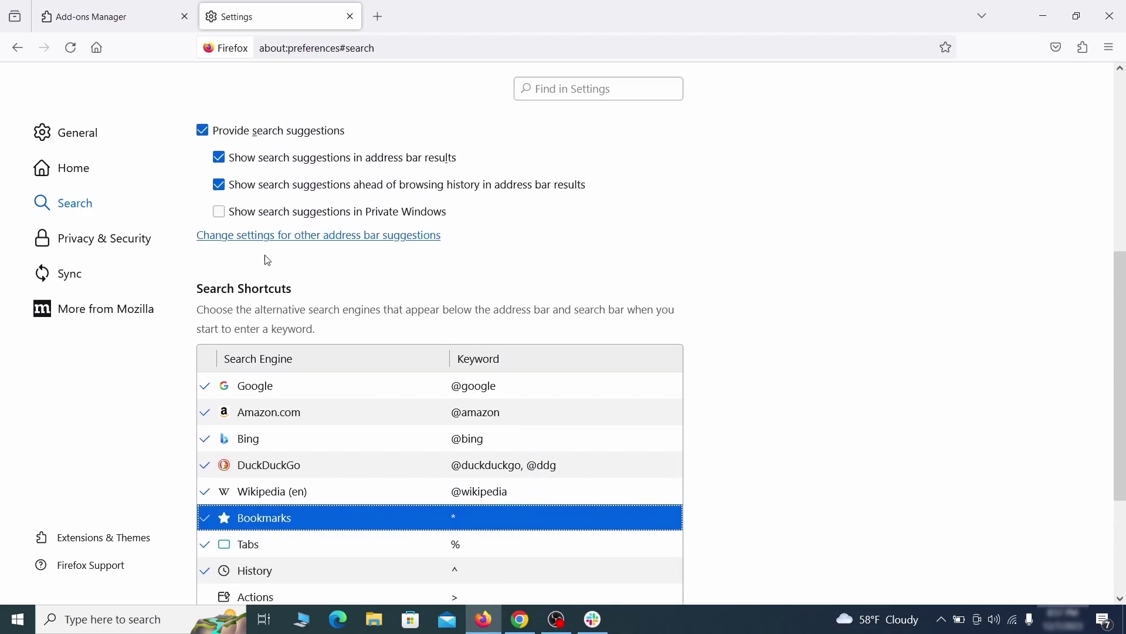
Step: Clear all Firefox cookies, site data and cached web content from Privacy & Security
click(107, 234)
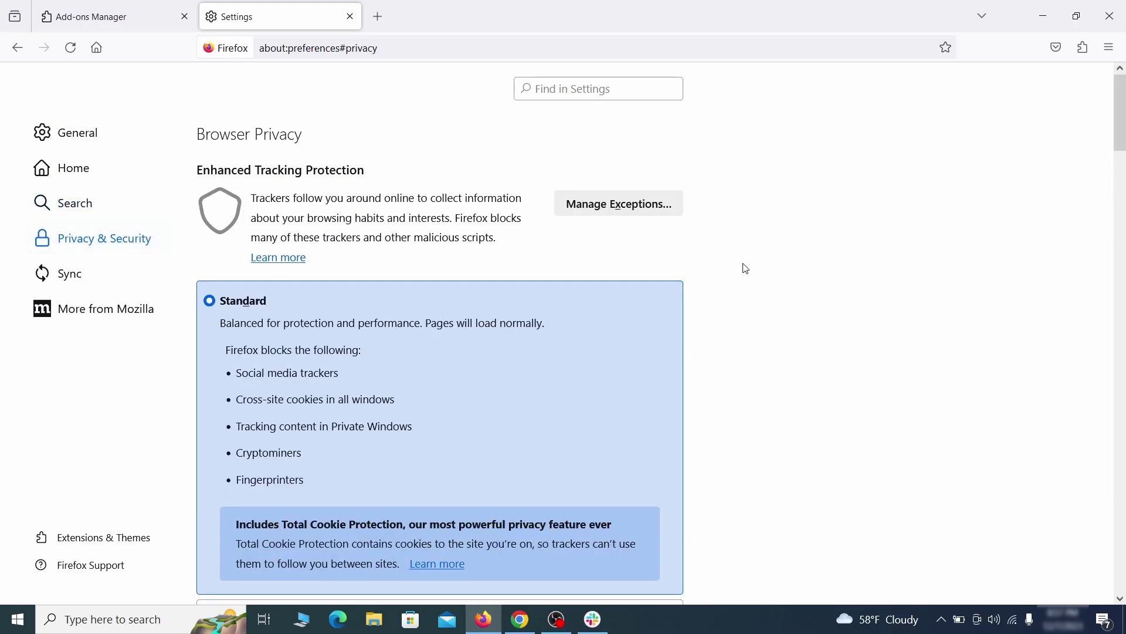
scroll(749, 270, down, 8)
click(643, 376)
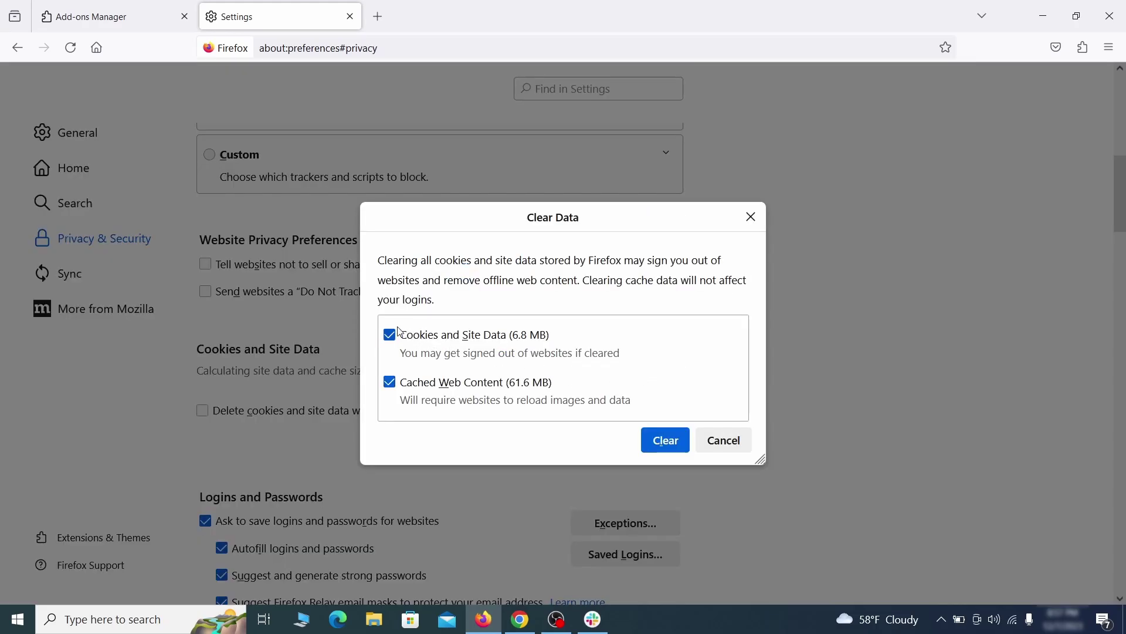
click(684, 444)
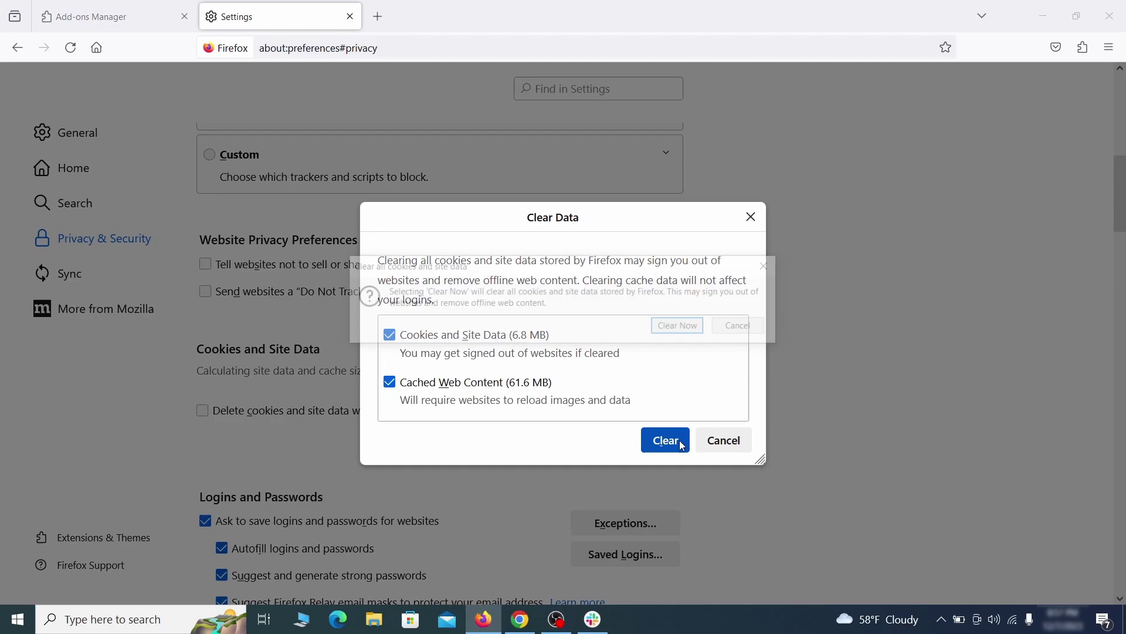
click(685, 327)
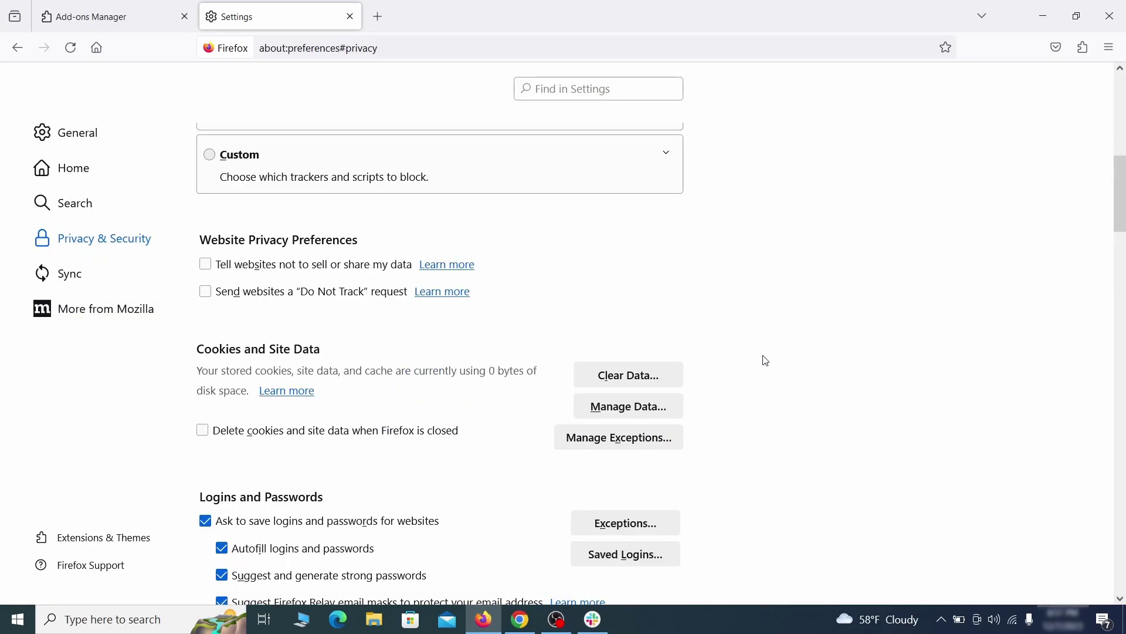
Step: Open the Notifications settings under Permissions to review which sites may send notifications
scroll(766, 361, down, 15)
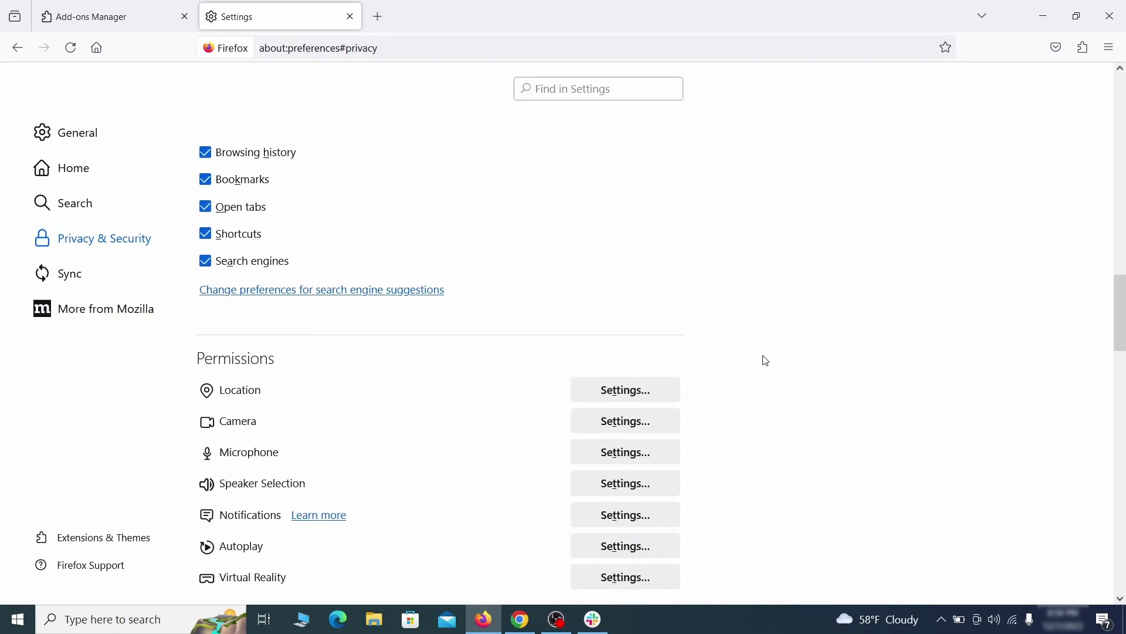
scroll(766, 361, down, 3)
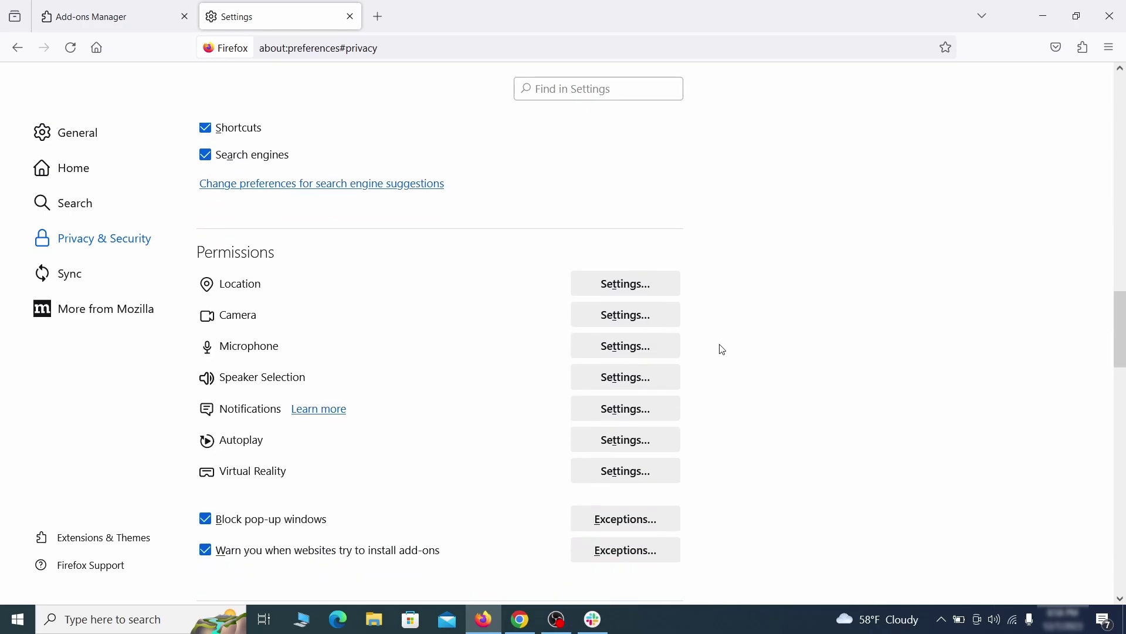
click(650, 413)
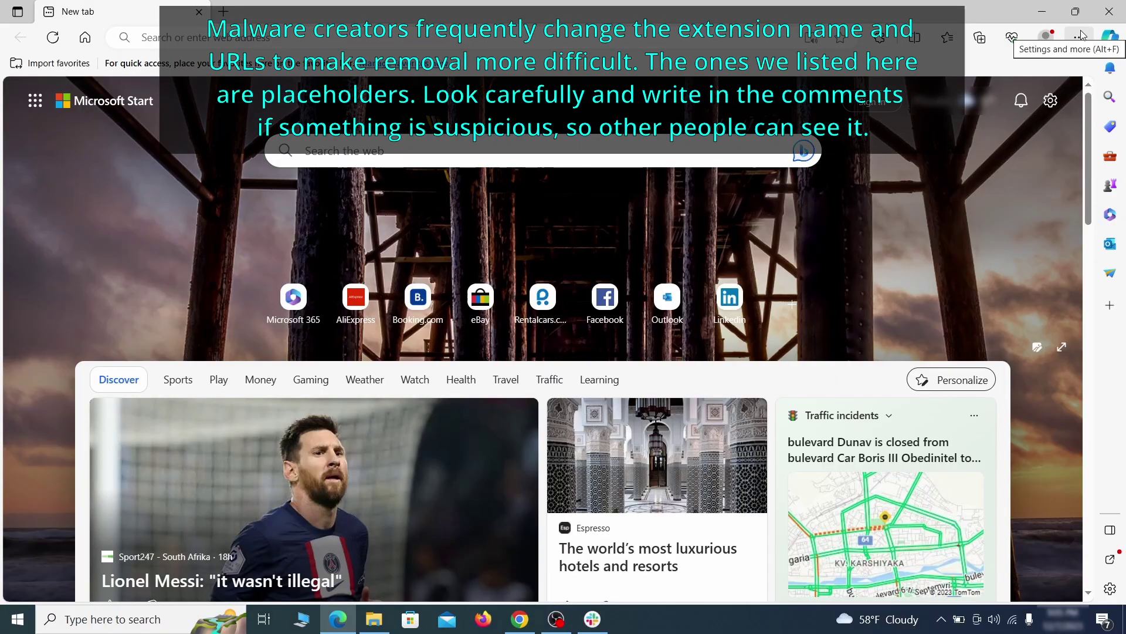
Step: Switch off Quidco Cashback Reminder on Edge's Manage extensions page and start removing it
click(1078, 38)
click(969, 259)
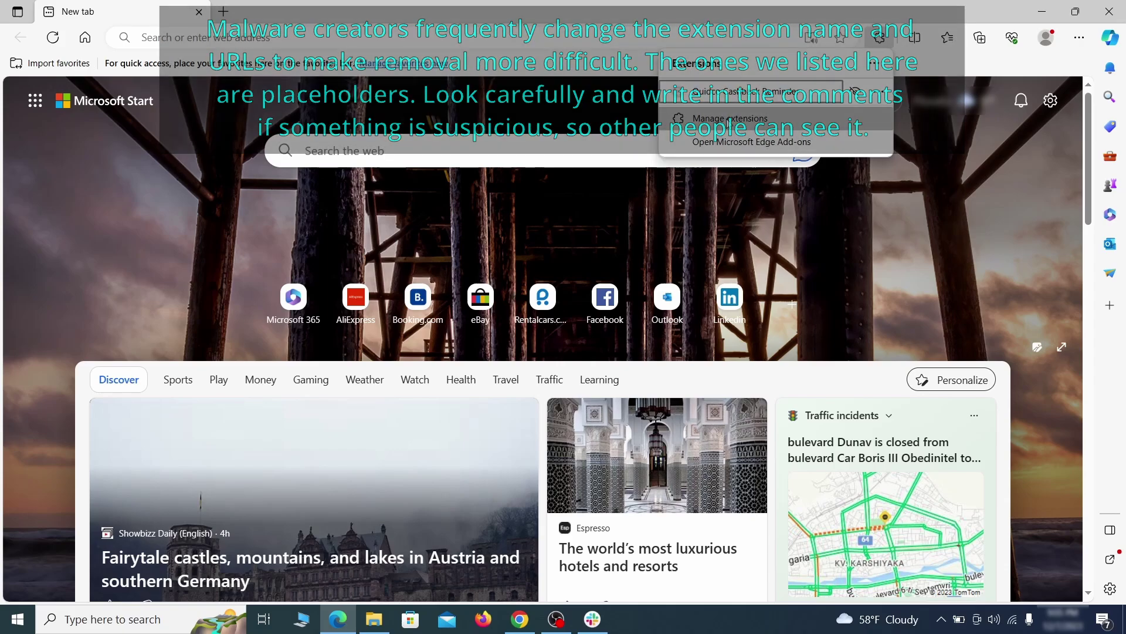
click(728, 120)
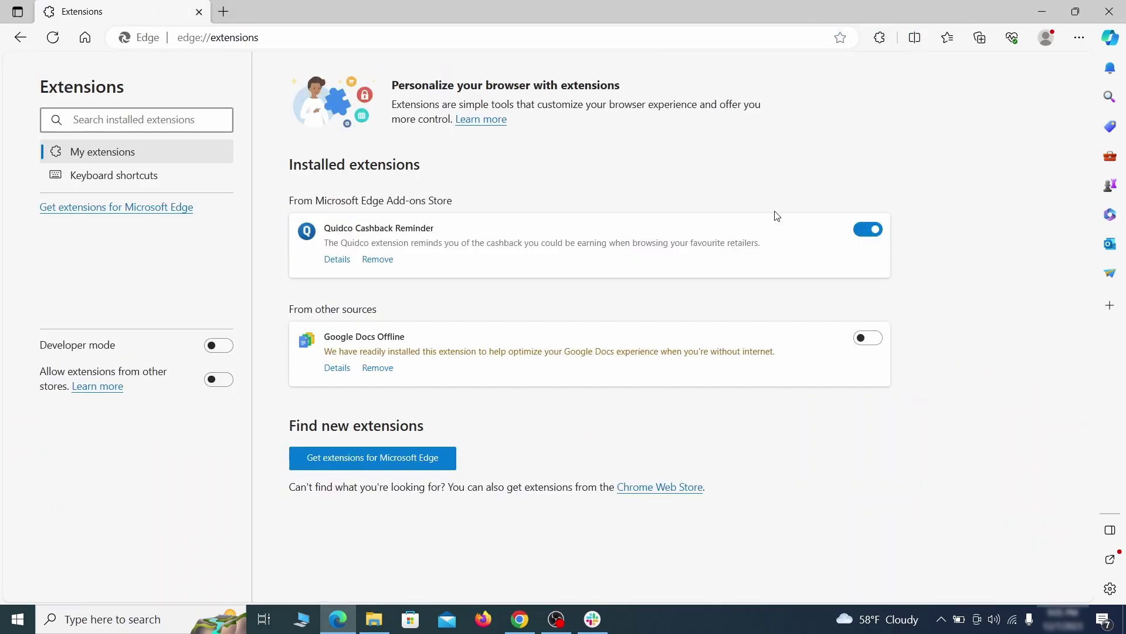
click(870, 231)
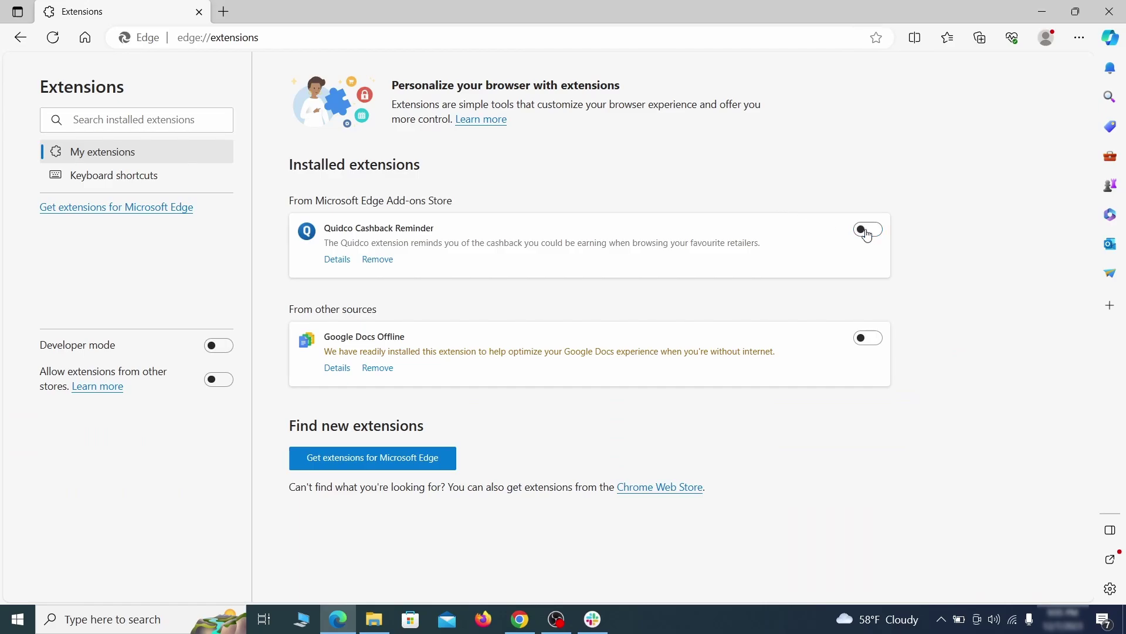
click(377, 260)
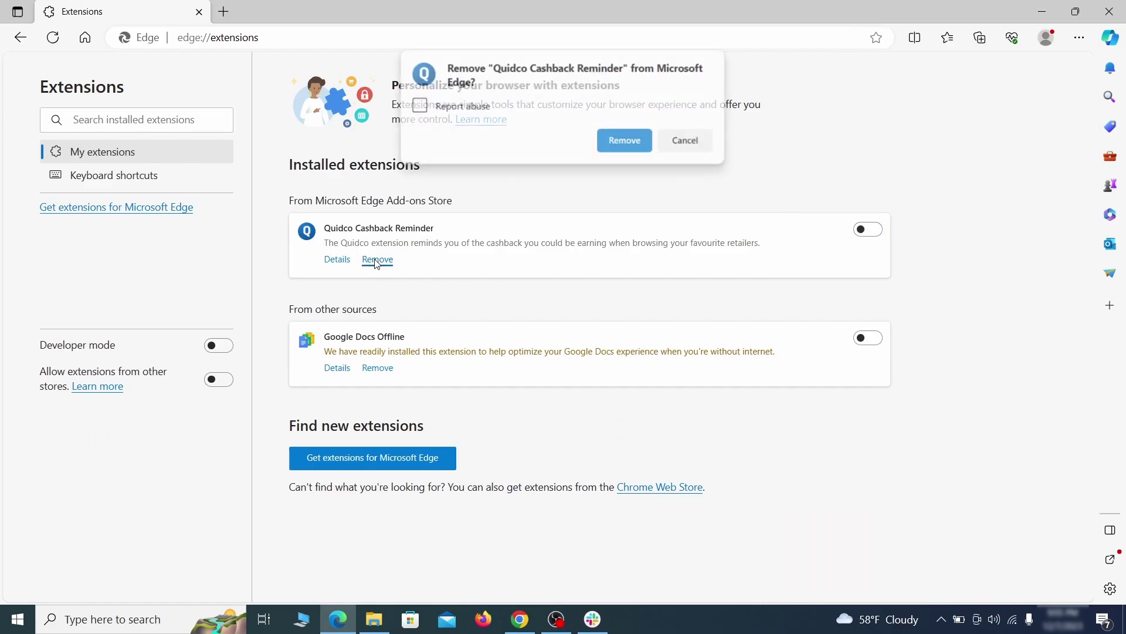
Step: Confirm removing the Quidco extension and go to Edge's Privacy, search, and services settings
click(625, 141)
key(ctrl+t)
click(1078, 38)
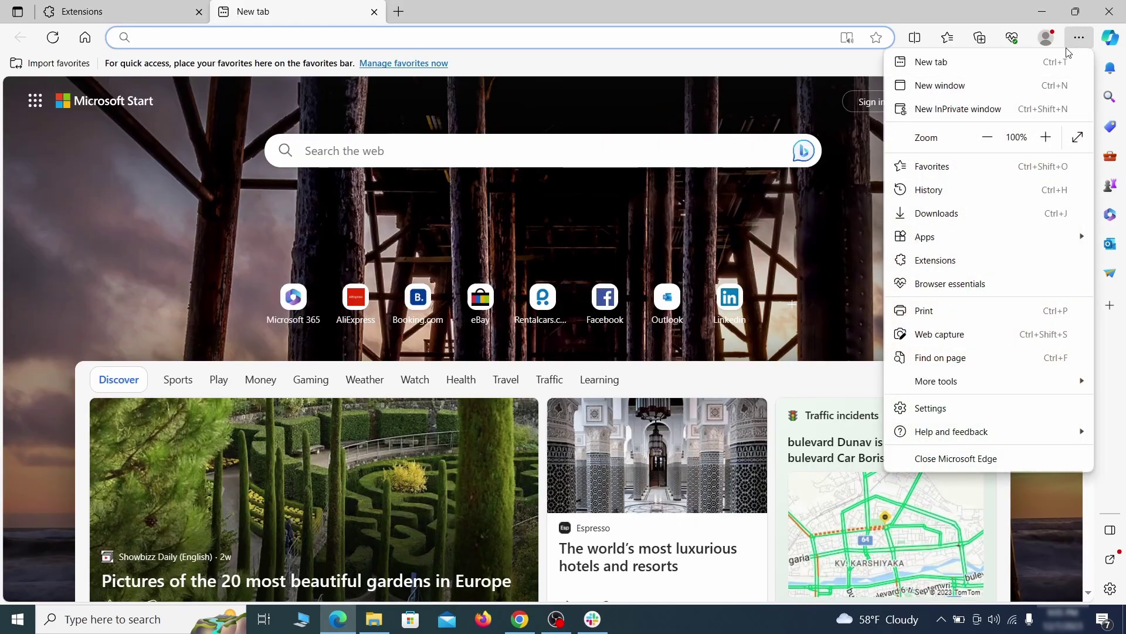
click(937, 408)
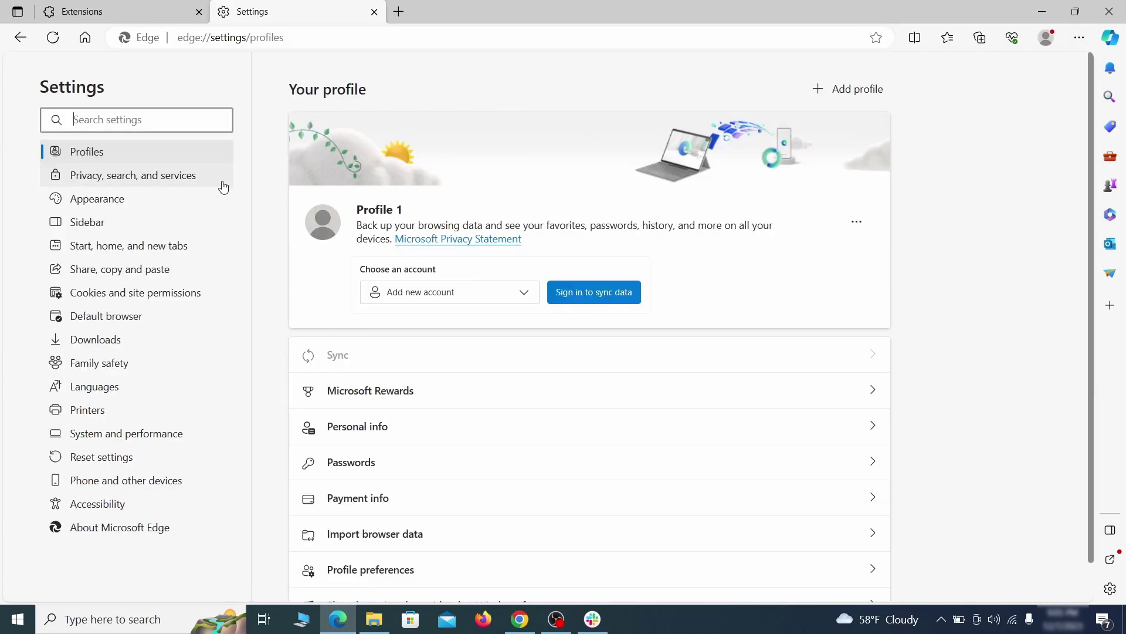
click(189, 177)
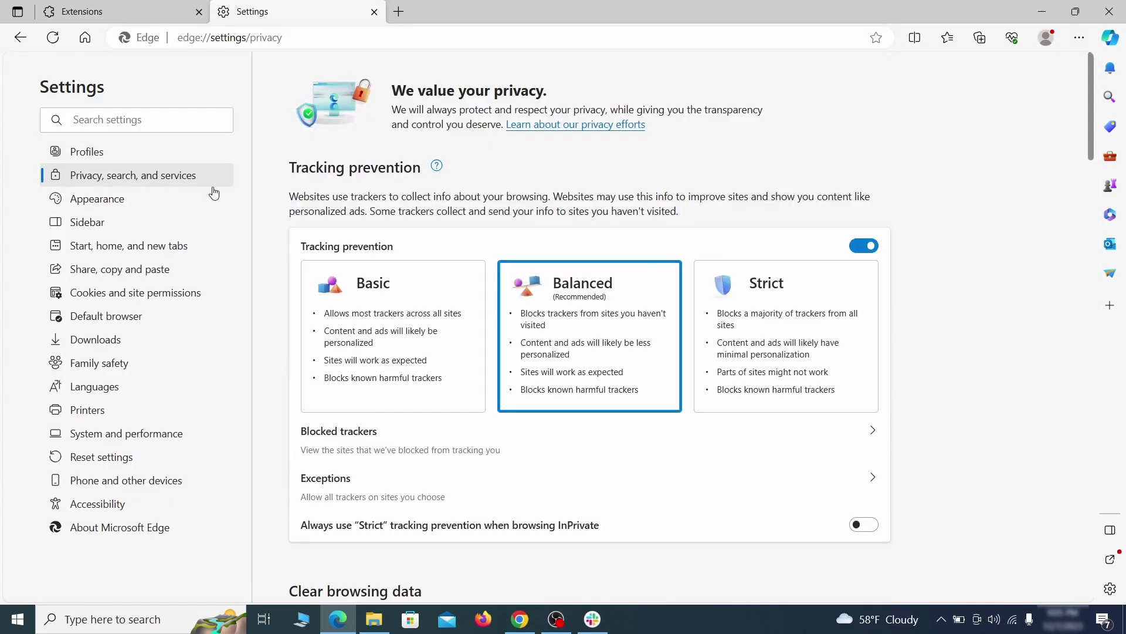
scroll(610, 359, down, 4)
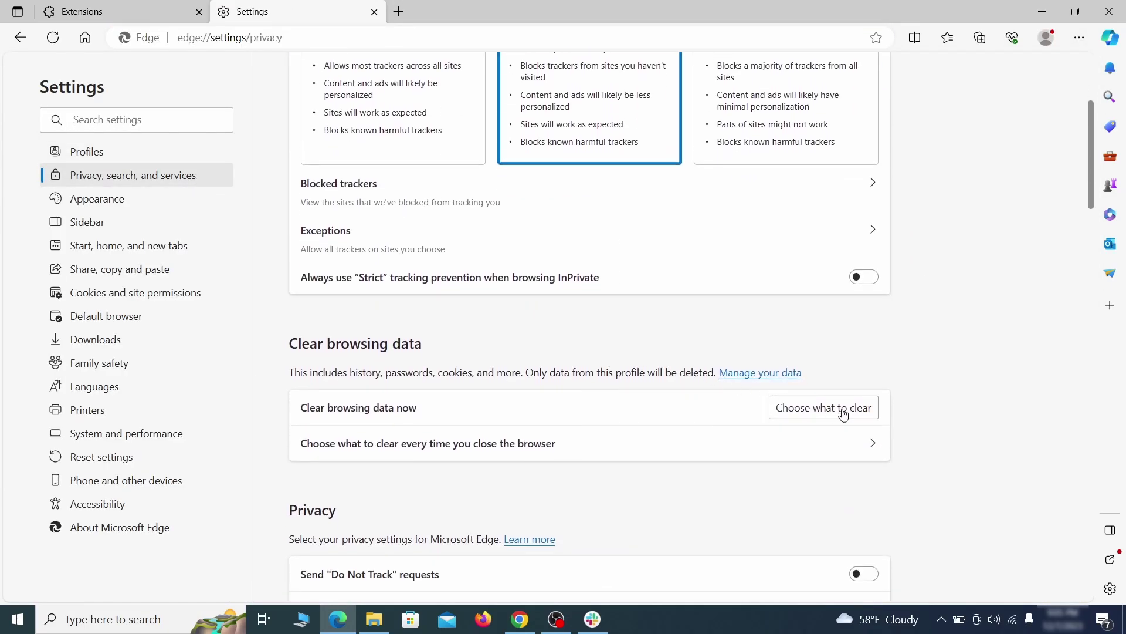
click(840, 408)
Step: Make Google the address-bar search engine and bring up ExampleRougeURL.com's options in Manage search engines
scroll(465, 335, down, 5)
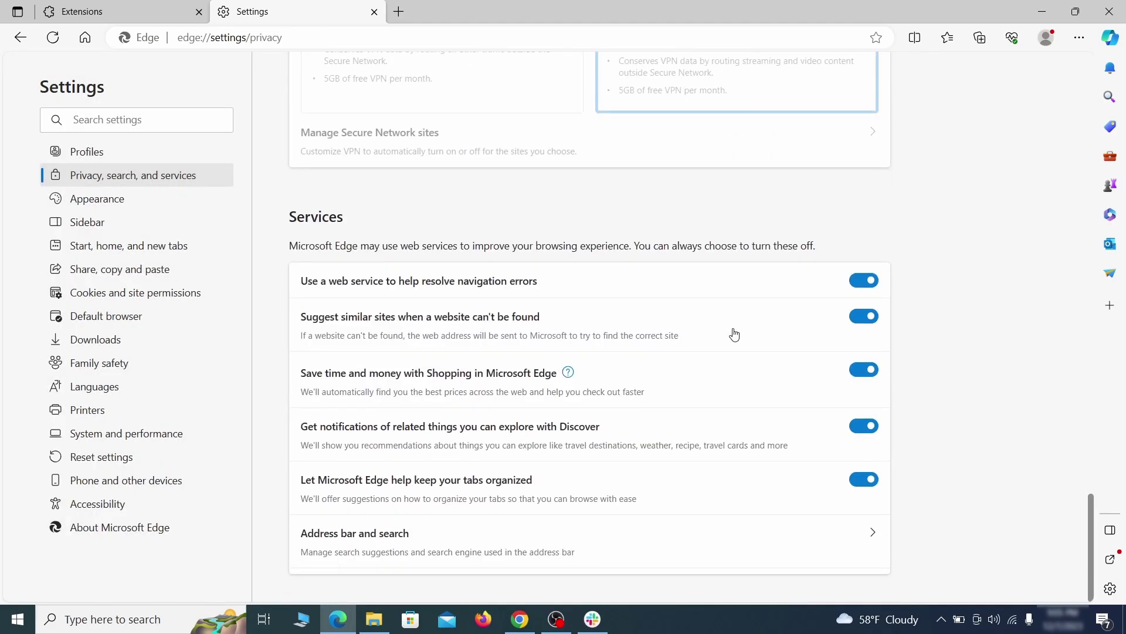
click(643, 554)
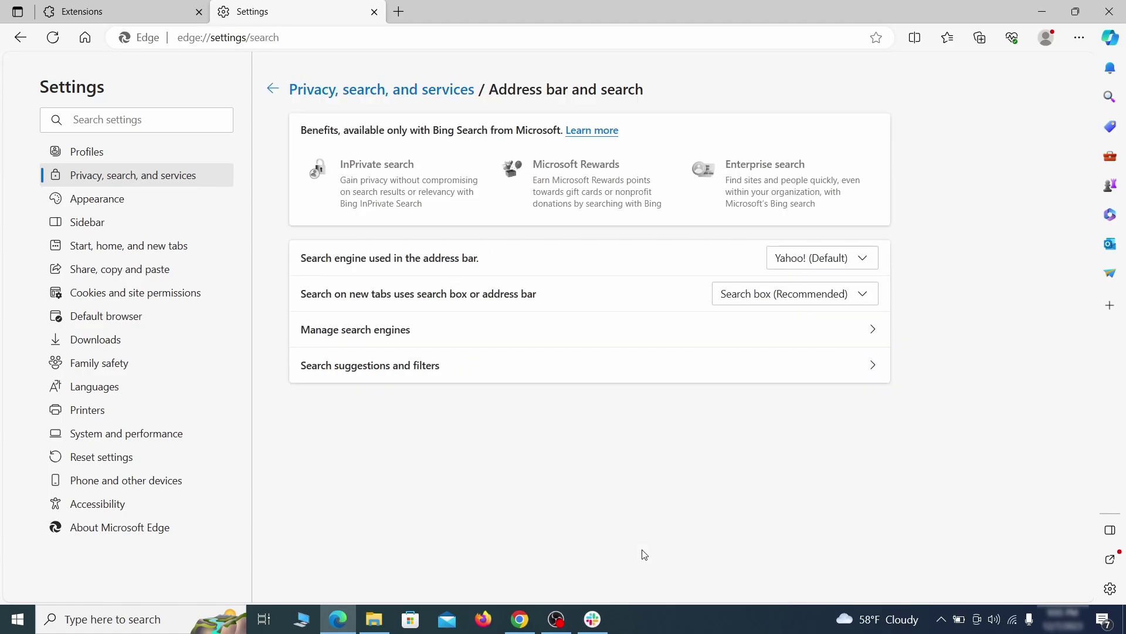
click(868, 261)
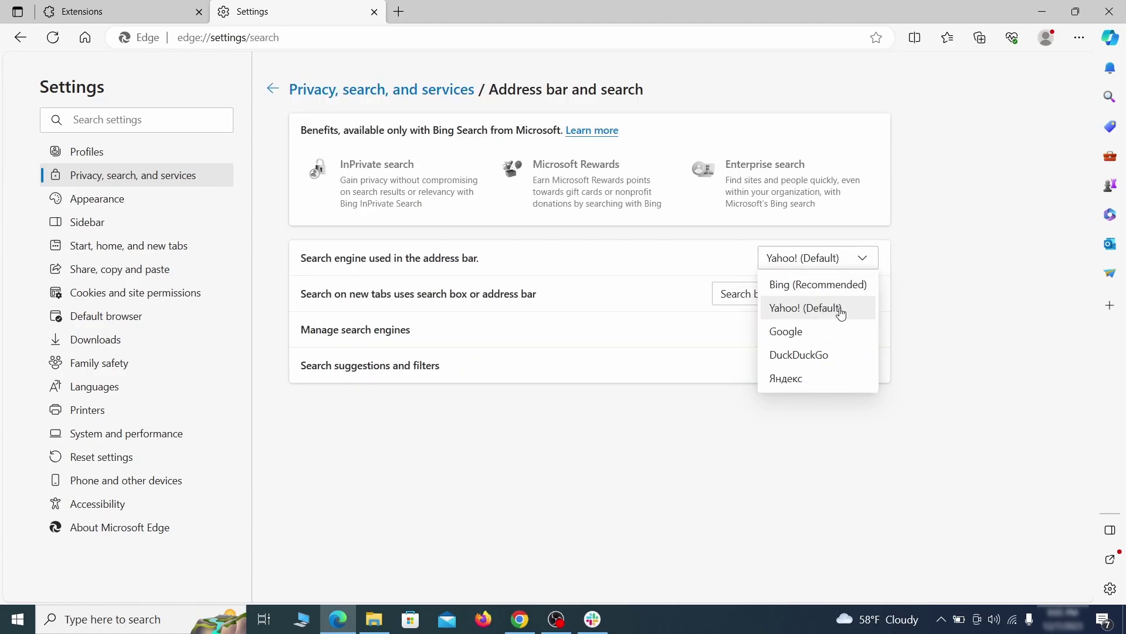
click(835, 330)
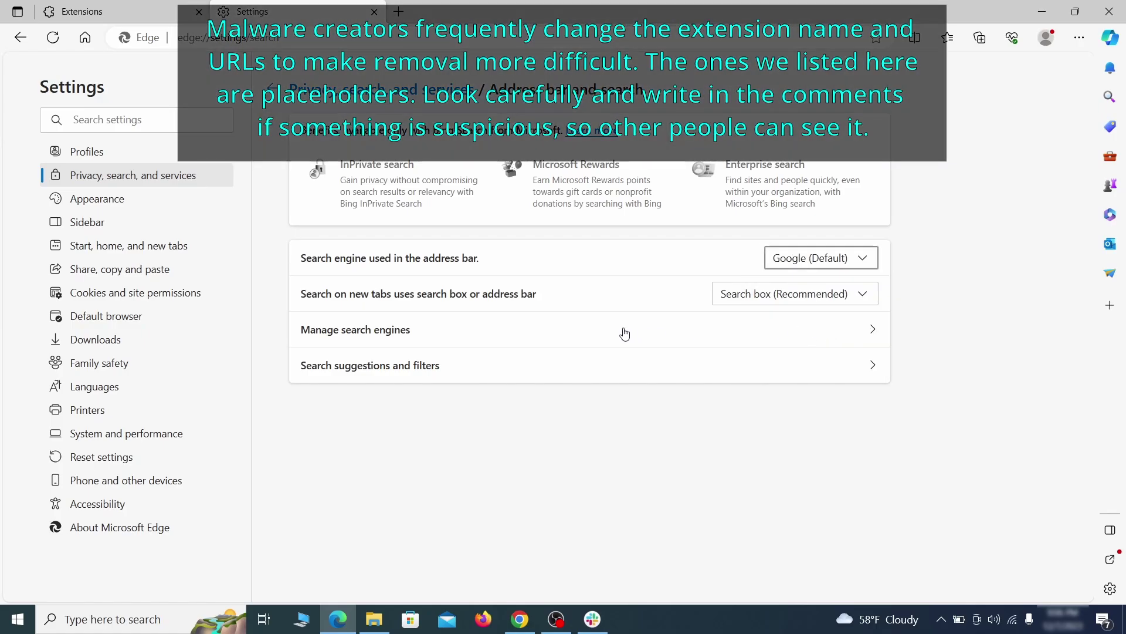
click(434, 334)
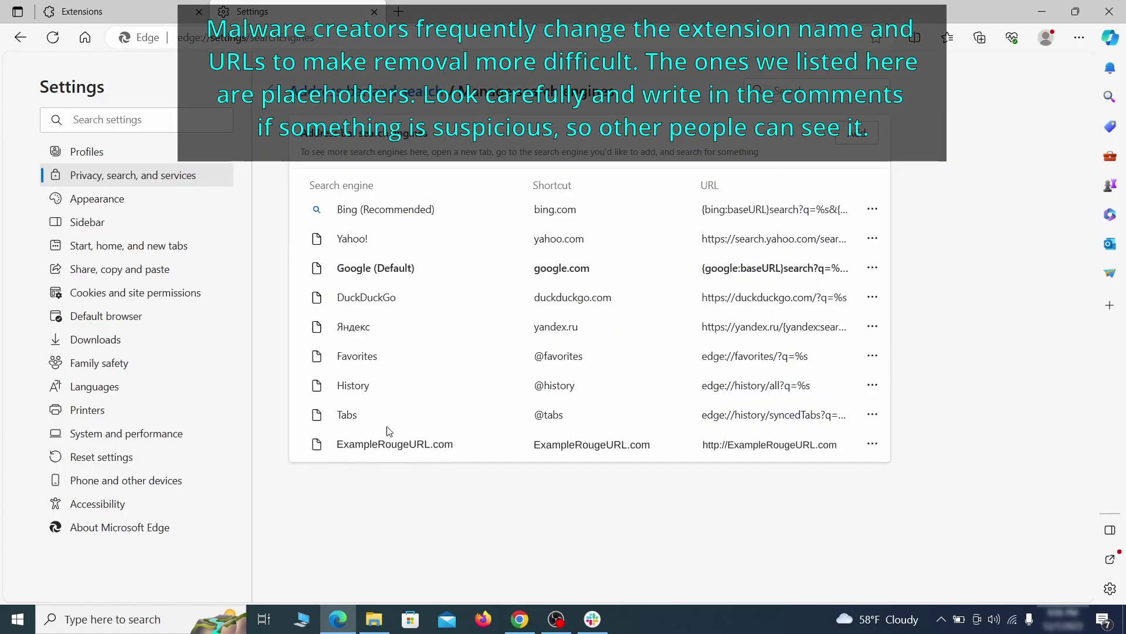
click(872, 444)
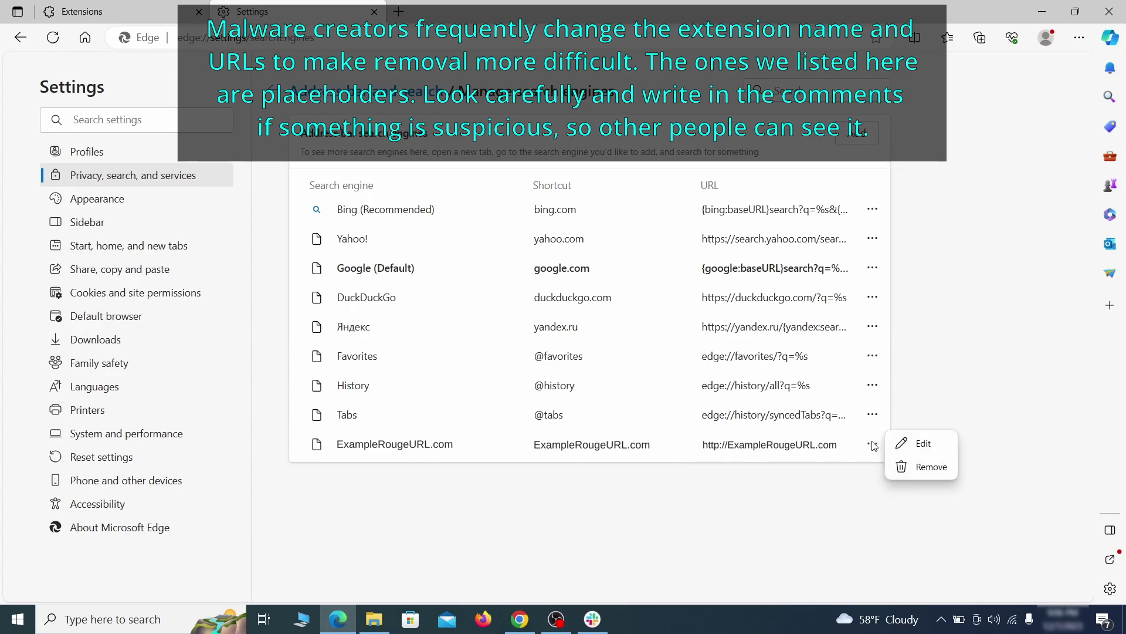
Step: Delete the ExampleRougeURL.com search engine and the ExampleRougeURL.com startup page
click(932, 468)
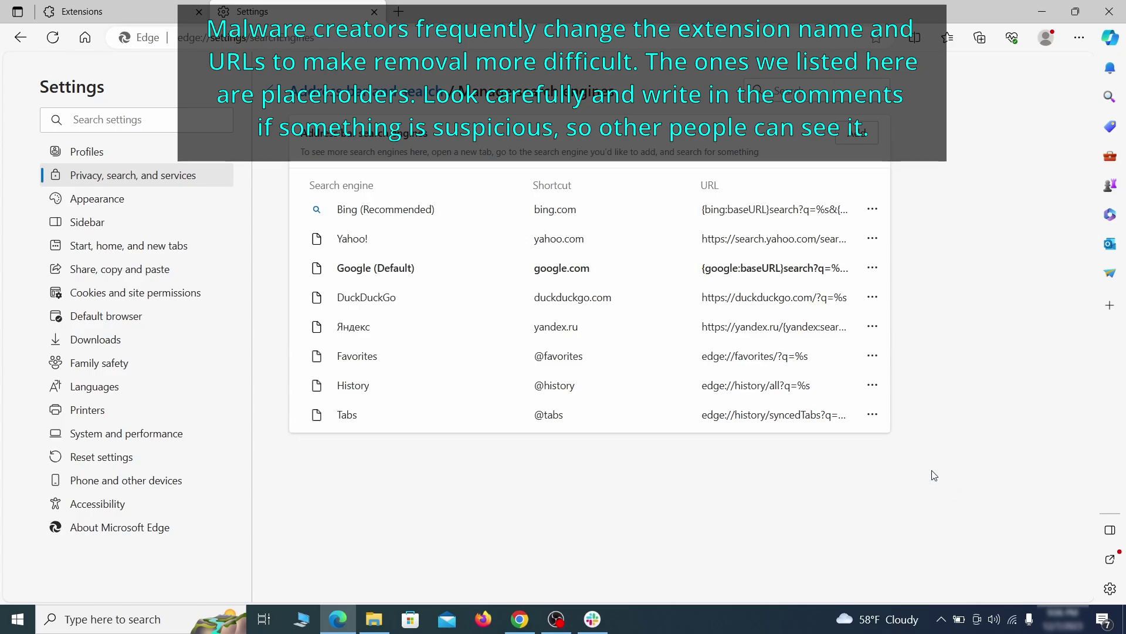
click(142, 248)
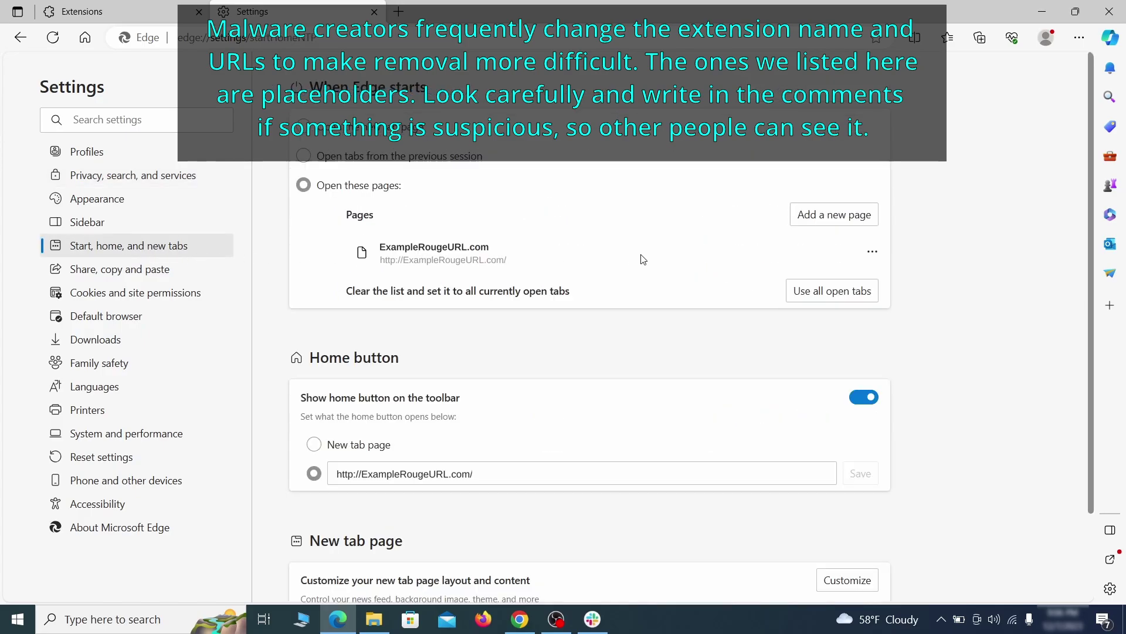
click(872, 252)
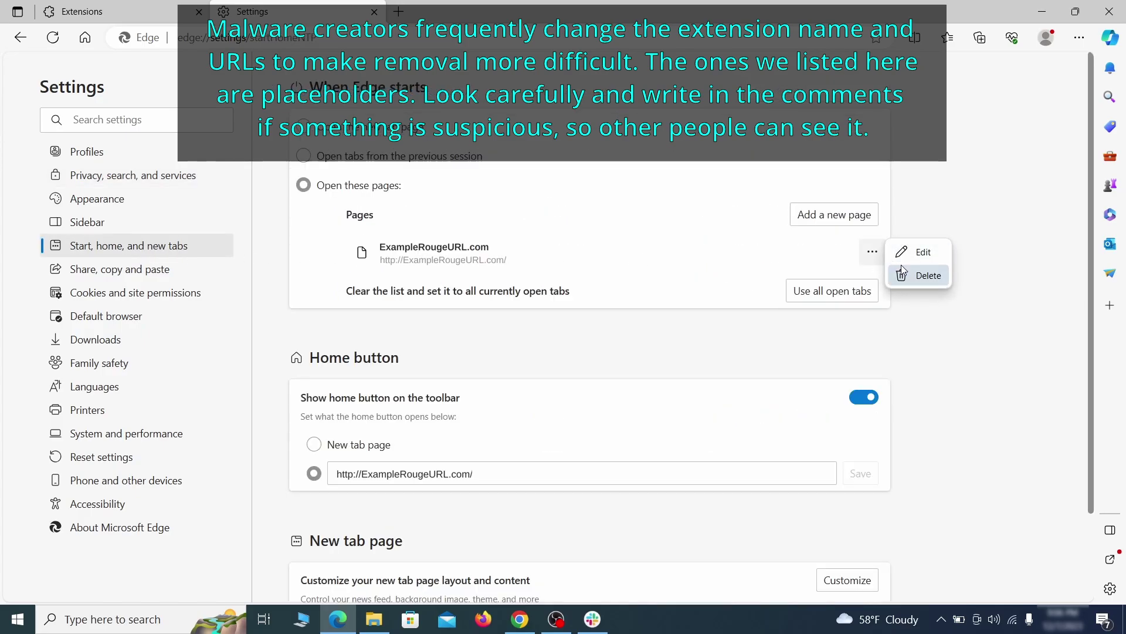
click(919, 276)
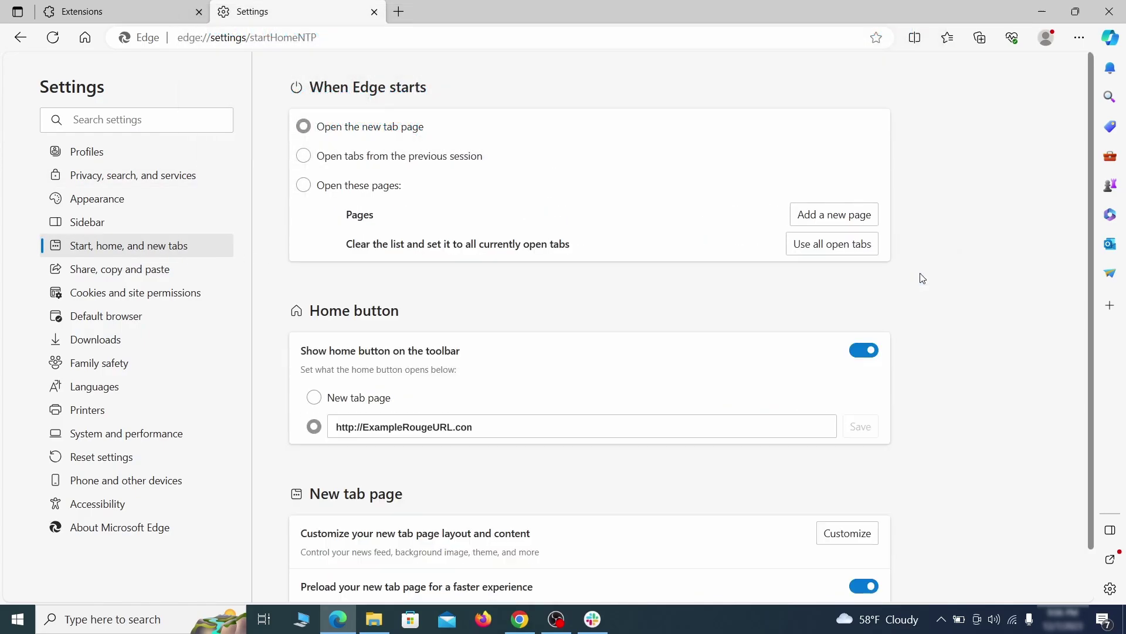
Step: Erase the rogue home page address and set the home button to the New tab page
triple_click(490, 421)
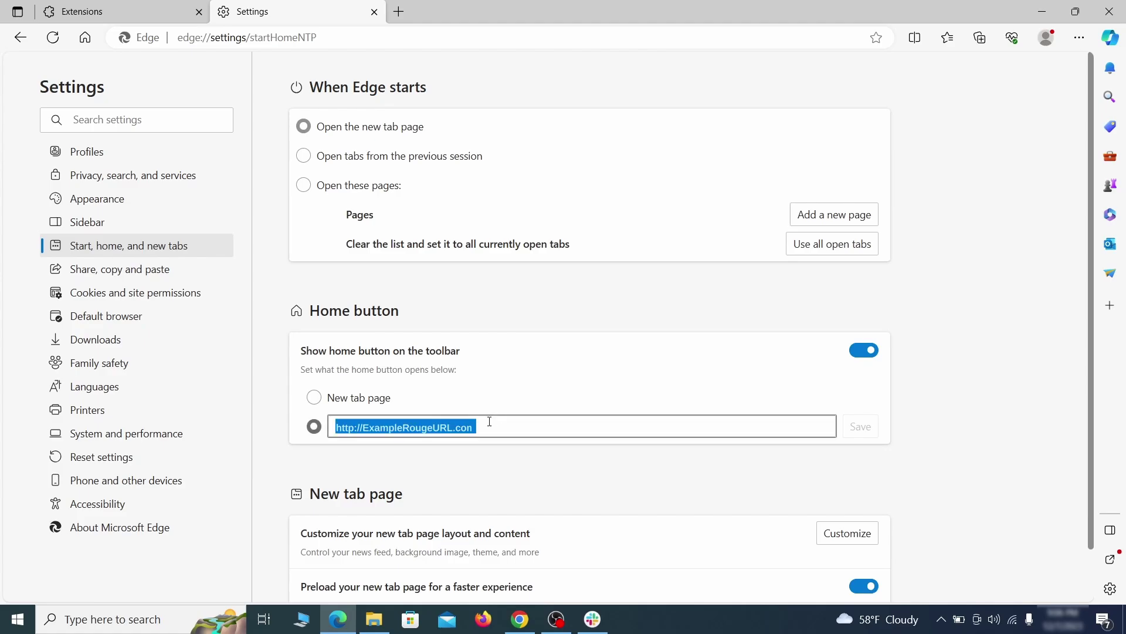
key(BackSpace)
click(314, 398)
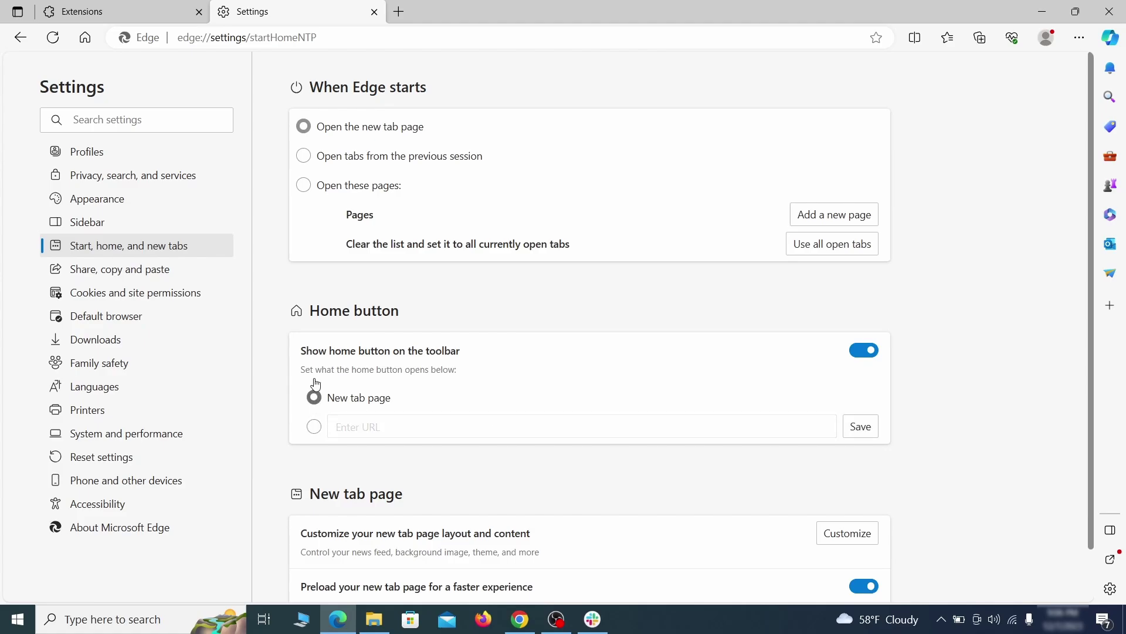
Step: Remove ExampleRougeURL.com from the sites allowed to send notifications
click(303, 157)
click(206, 293)
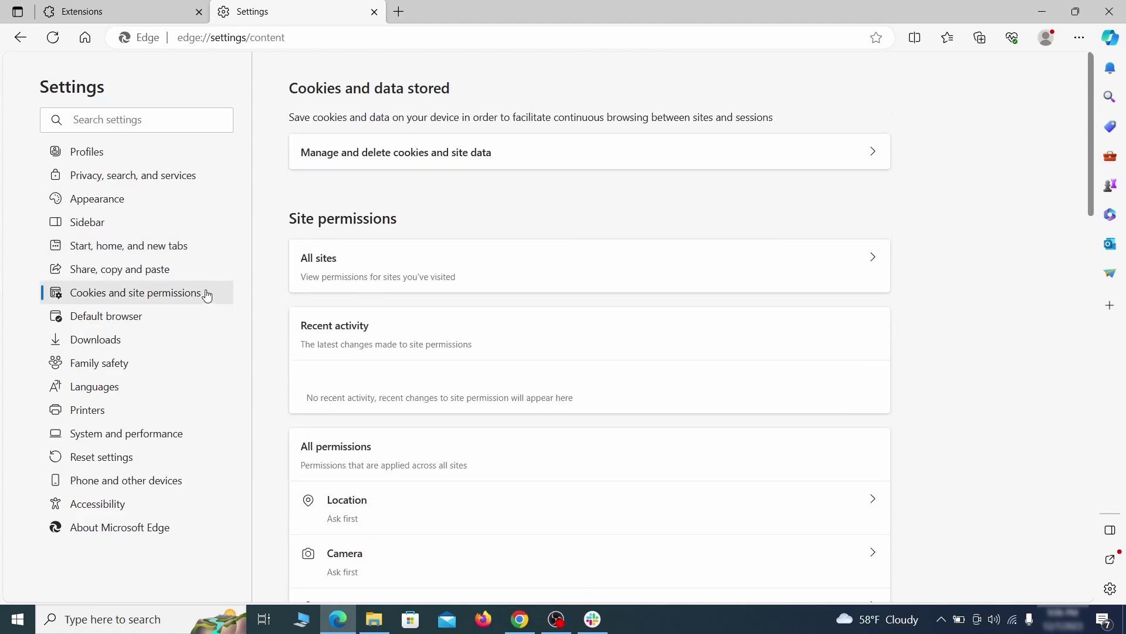
scroll(541, 305, down, 6)
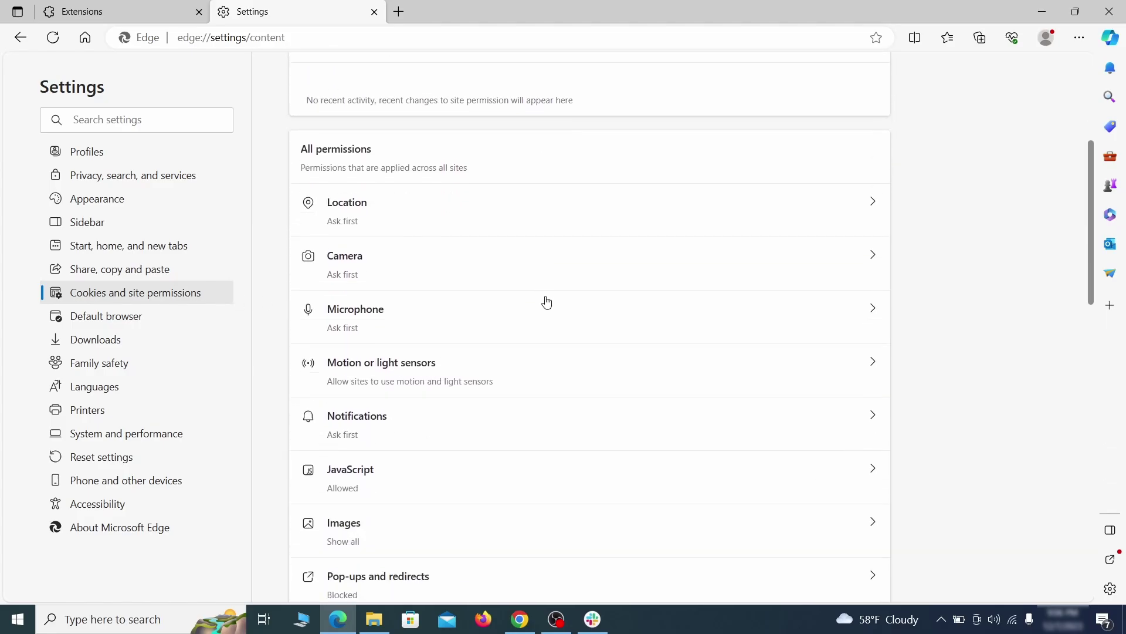
scroll(547, 302, down, 1)
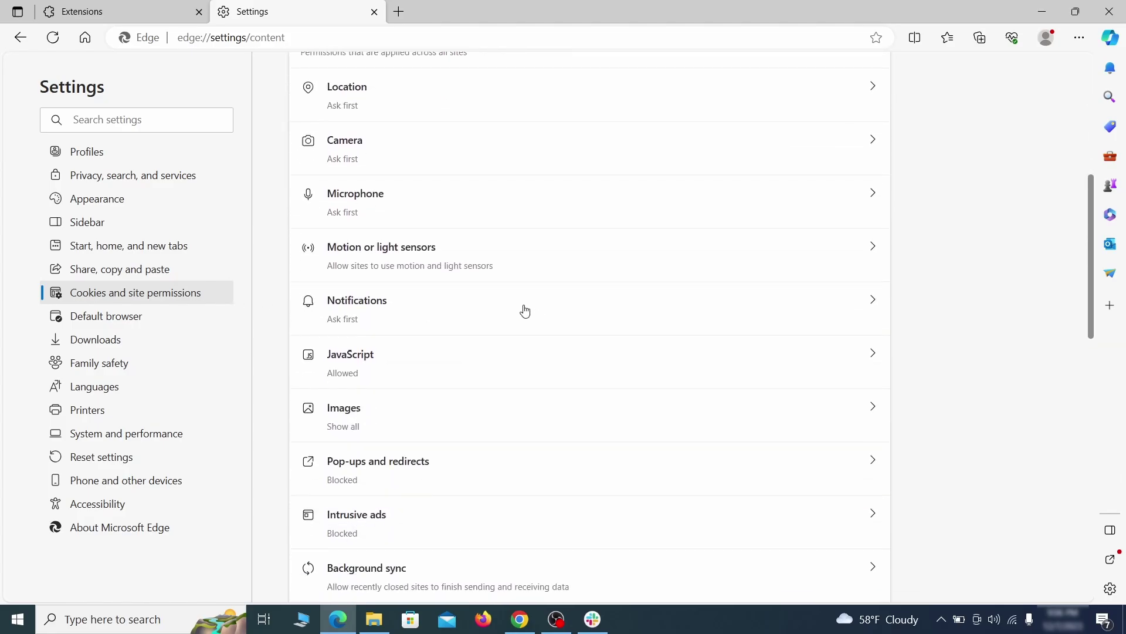
click(525, 311)
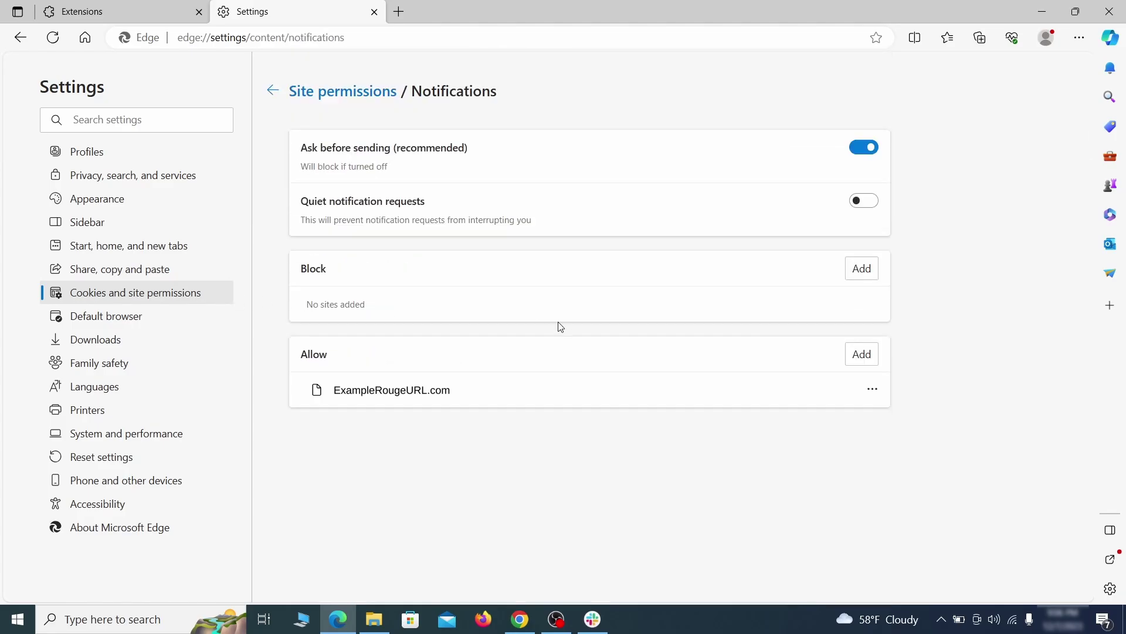
click(873, 389)
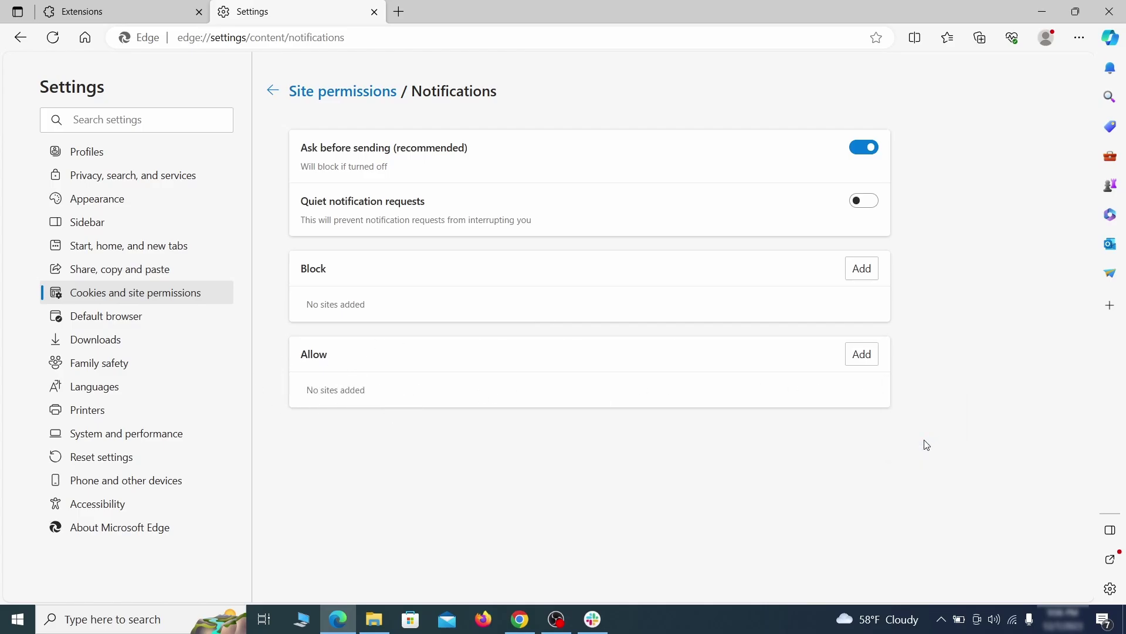